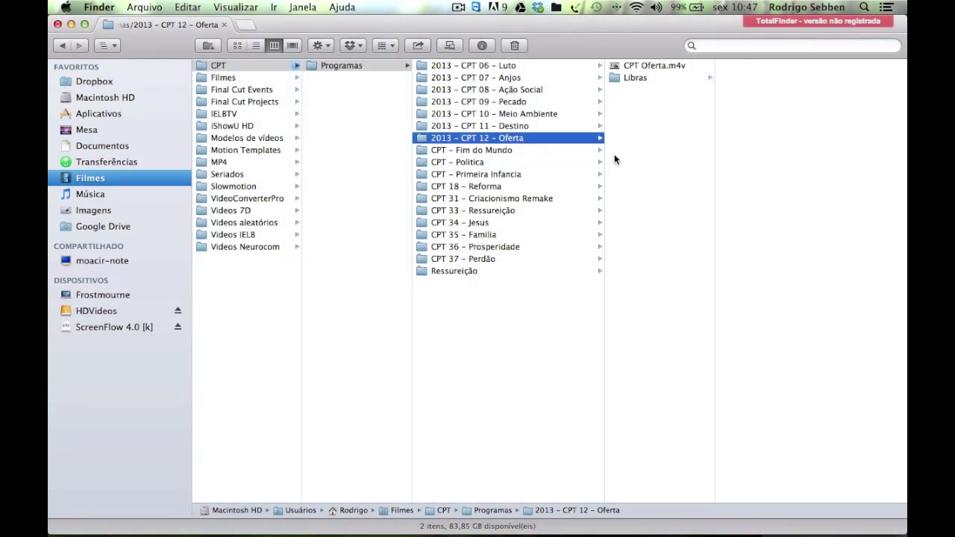
Look through the Libras folder's clips and the CPT Oferta.m4v details in the 2013 - CPT 12 - Oferta folder.
click(657, 77)
click(746, 67)
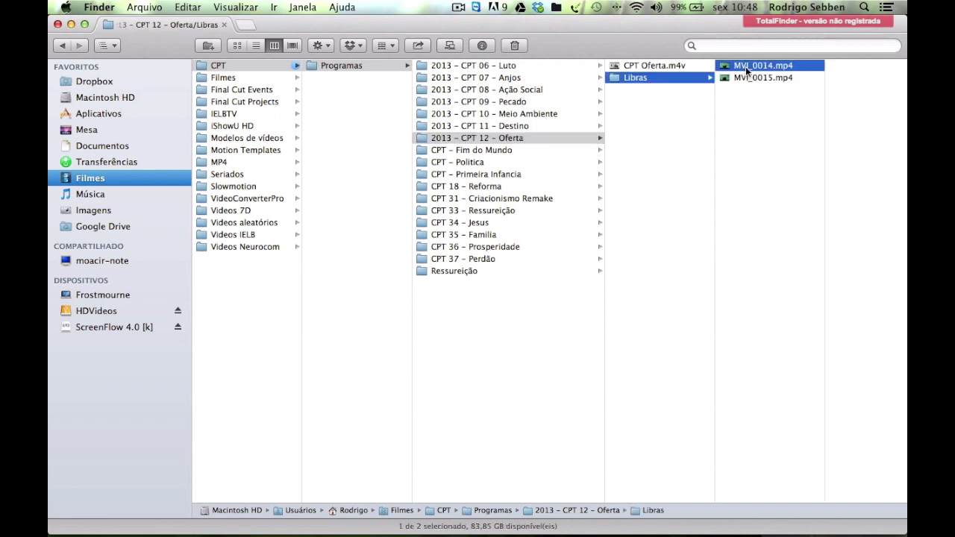
click(702, 77)
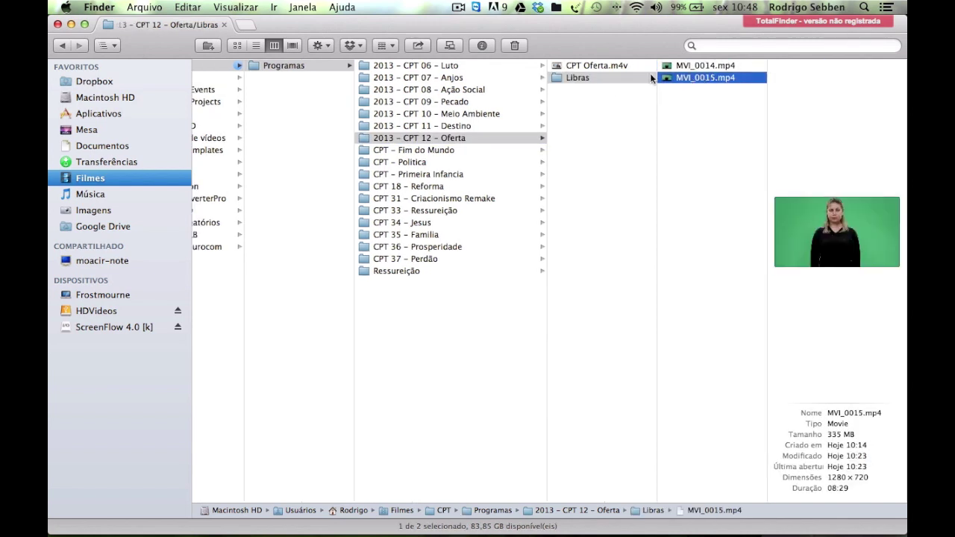
click(618, 65)
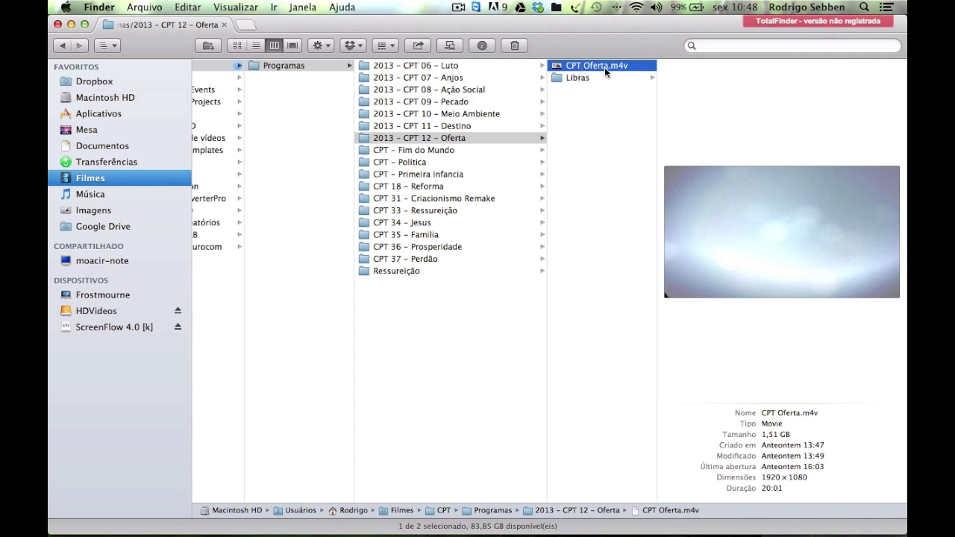
mouse_move(762, 224)
mouse_move(733, 209)
Compare the preview and file details of MVI_0014.mp4 and MVI_0015.mp4 in the Libras folder.
click(639, 79)
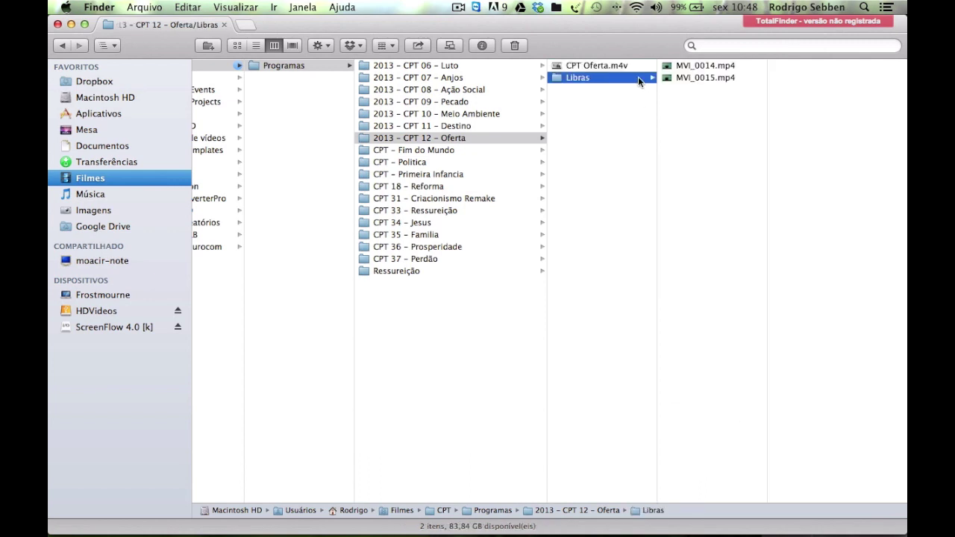
click(700, 66)
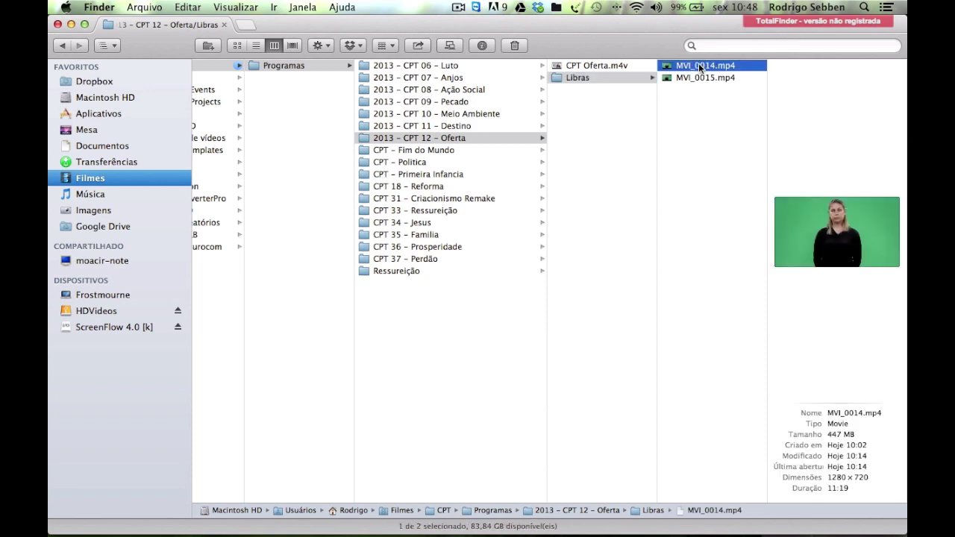
click(698, 79)
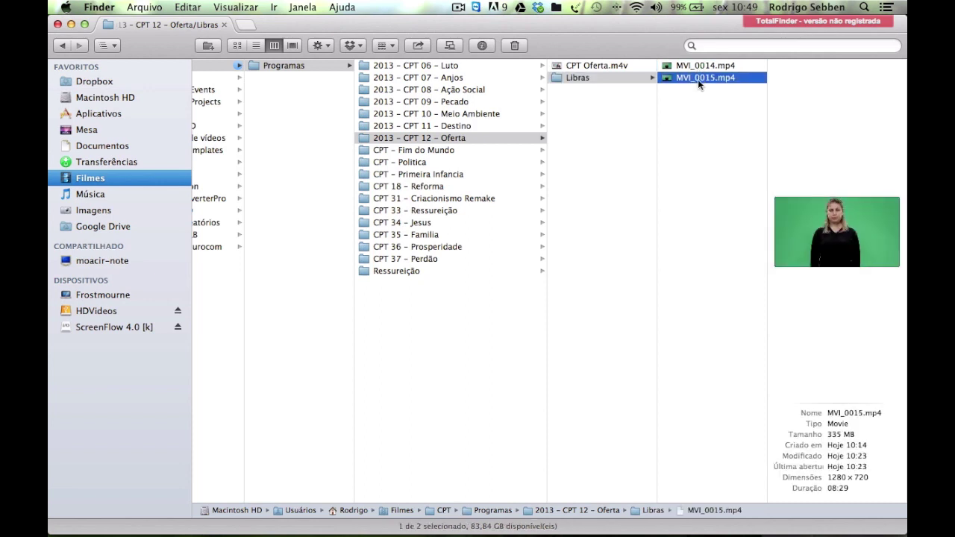
click(700, 66)
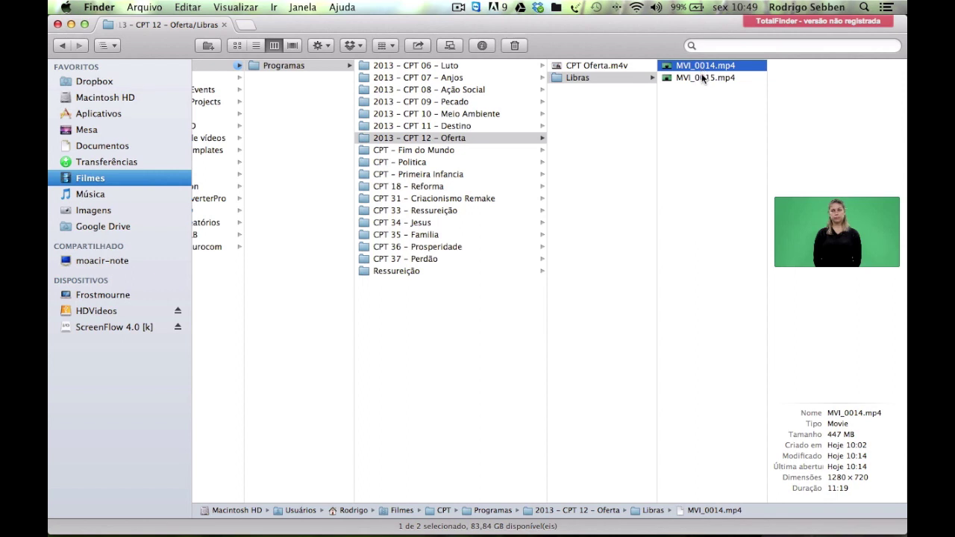
click(701, 78)
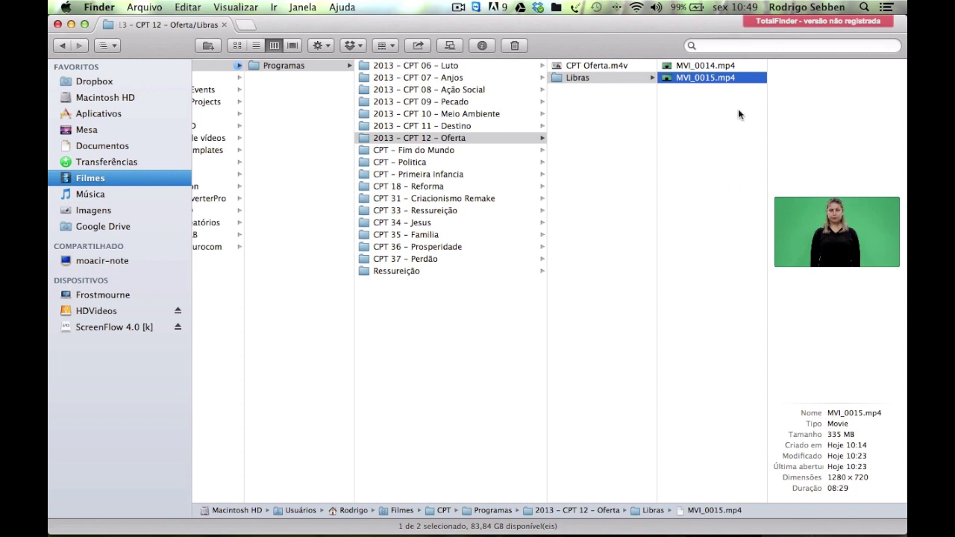
click(718, 66)
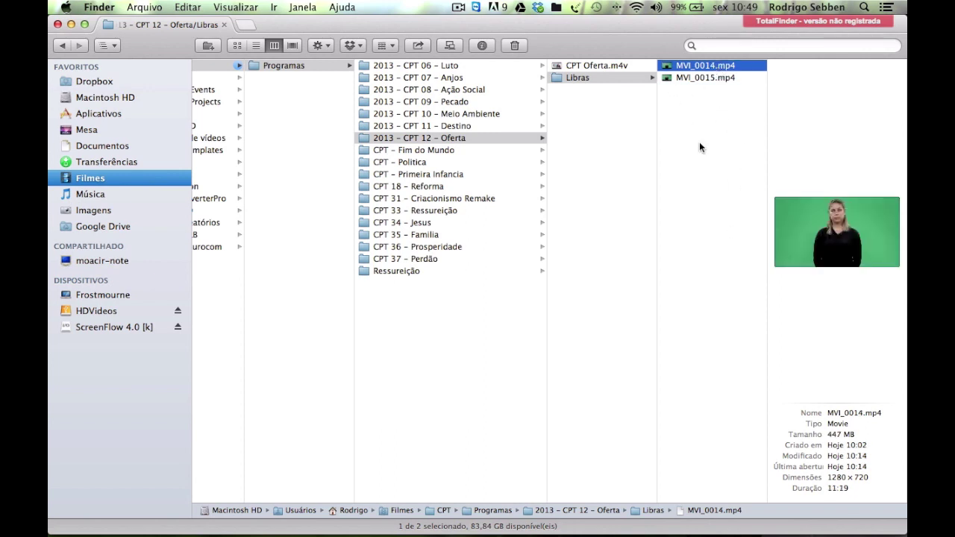
click(708, 79)
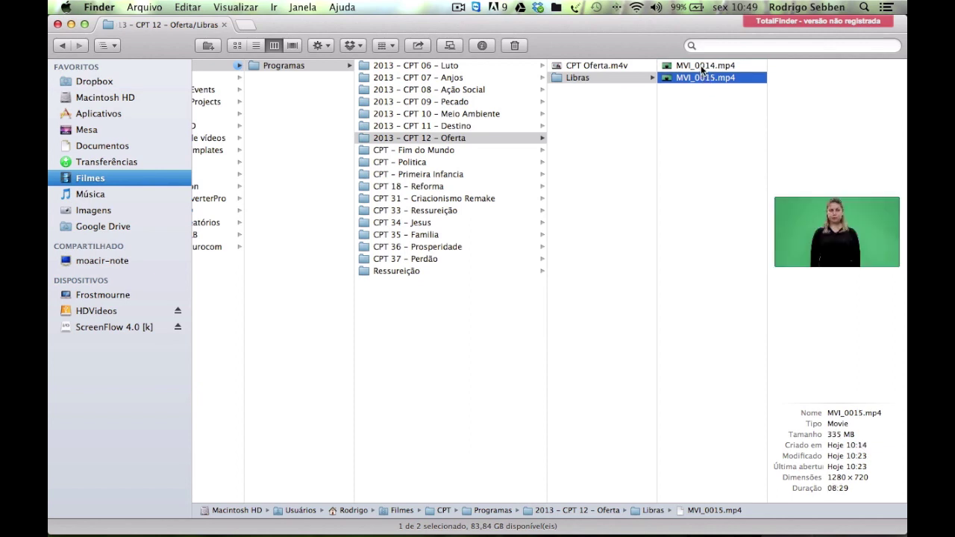
click(702, 67)
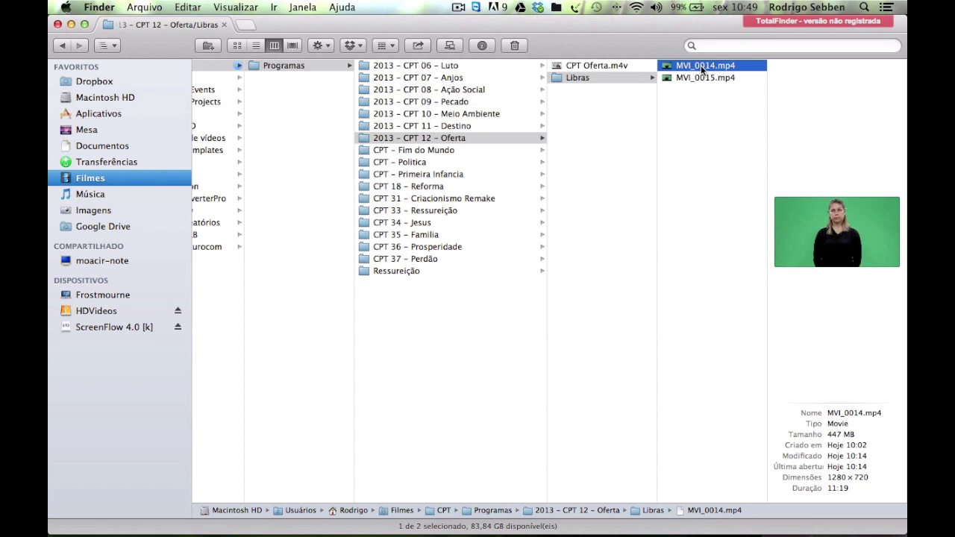
click(697, 77)
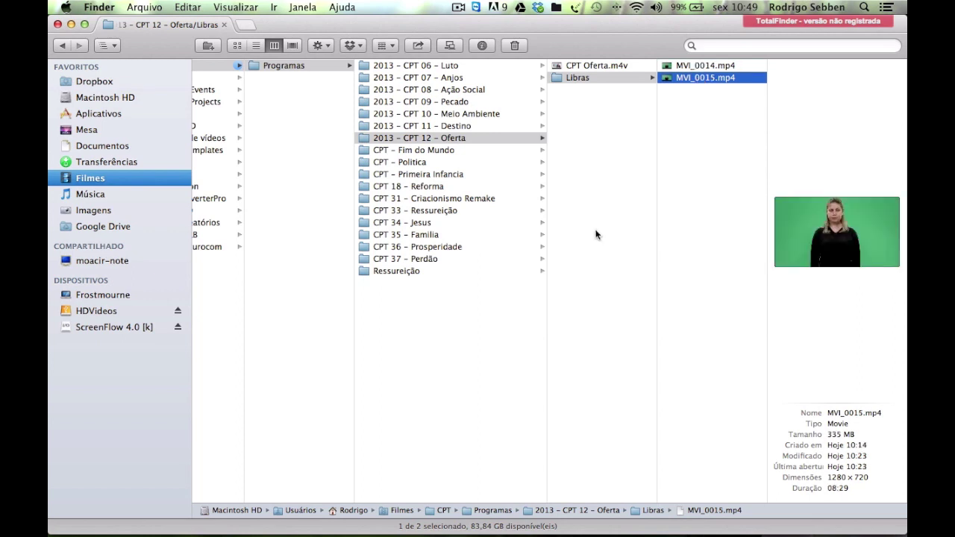
Switch to Final Cut Pro and browse the HDVideos projects in the Project Library.
key(super+Tab)
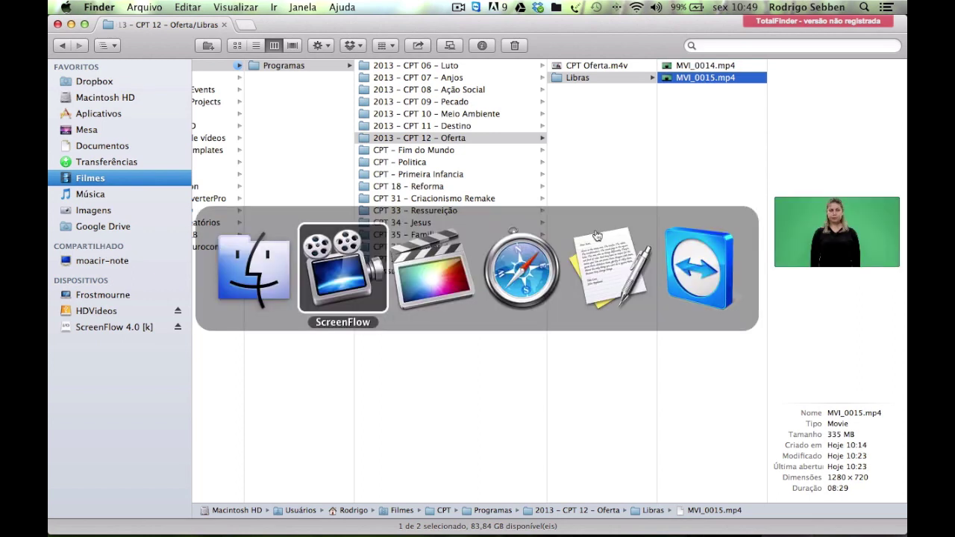
key(super+Tab)
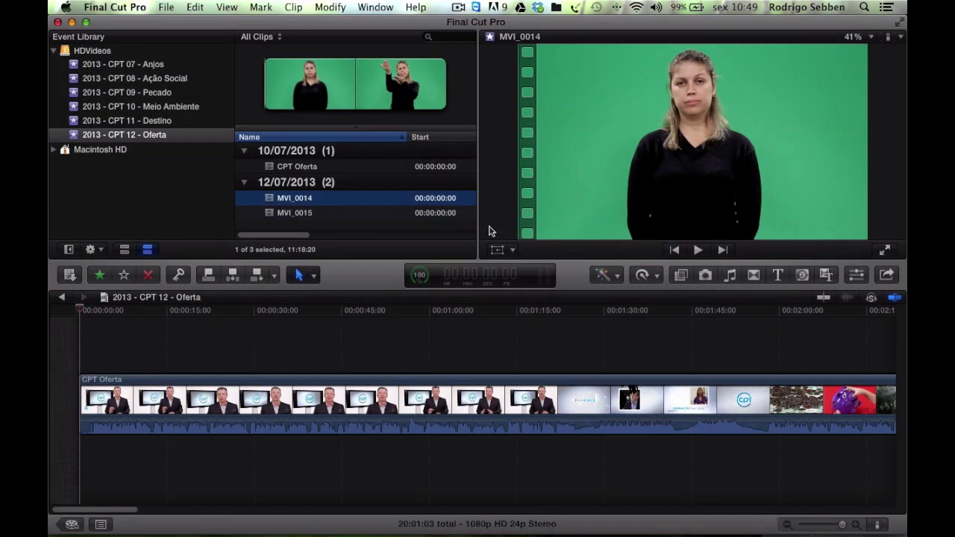
key(super+0)
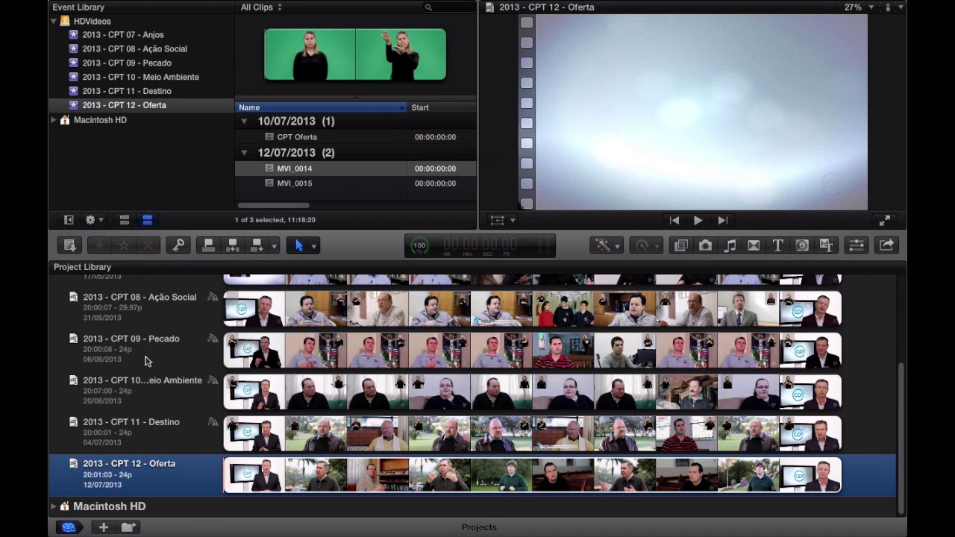
scroll(146, 362, up, 5)
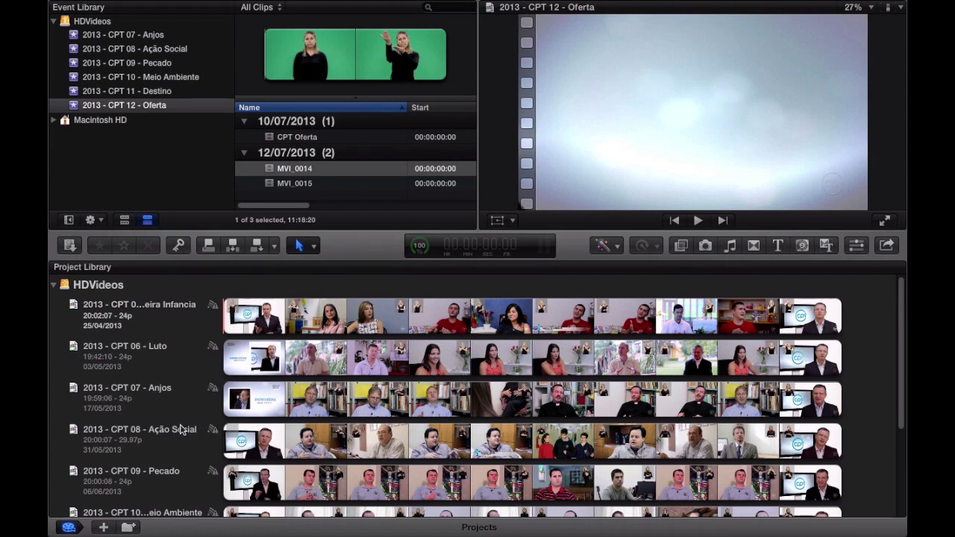
scroll(176, 435, down, 5)
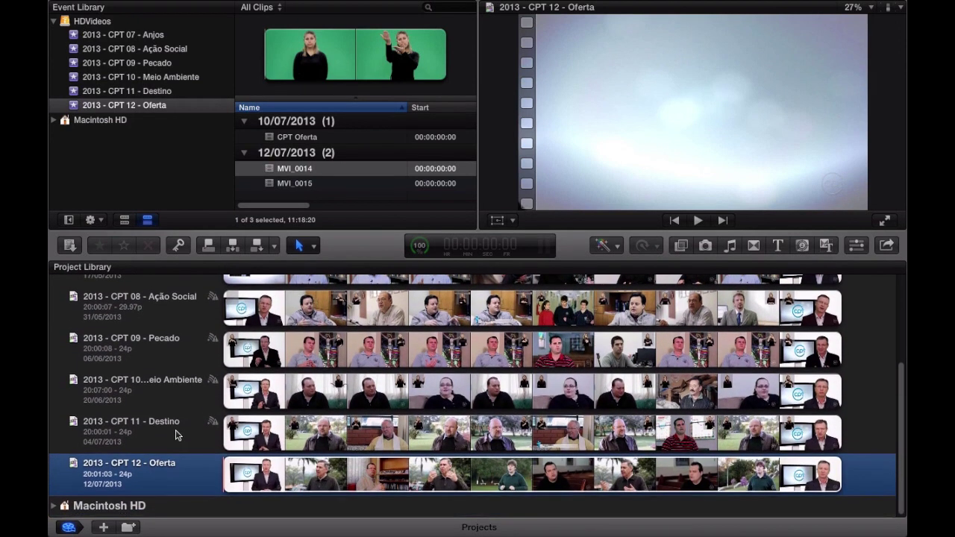
Browse the events on the HDVideos drive and open the 2013 - CPT 12 - Oferta event.
click(93, 24)
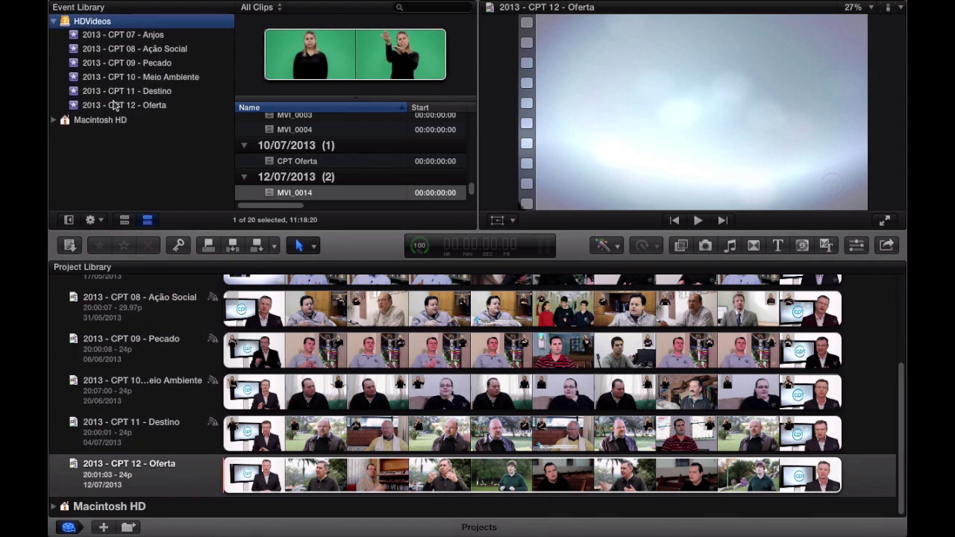
click(105, 35)
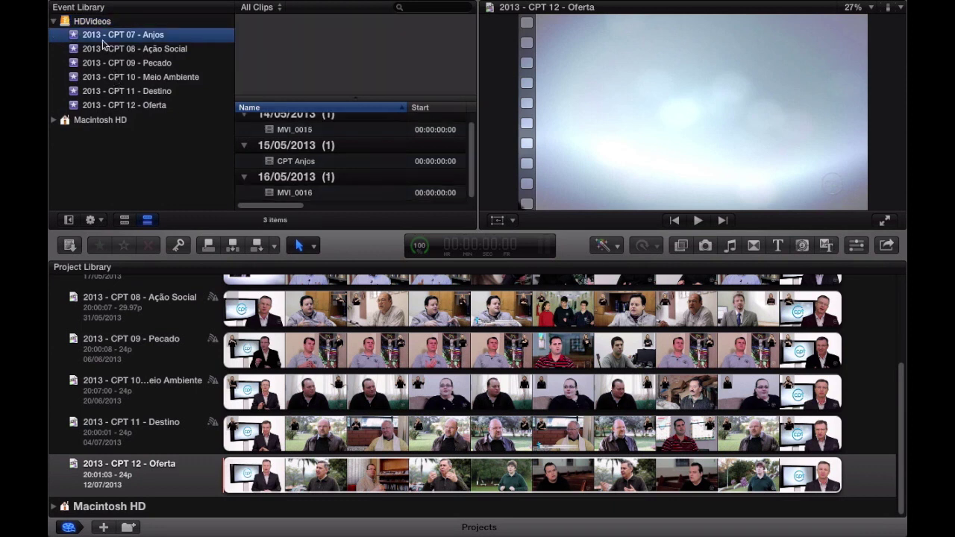
click(140, 109)
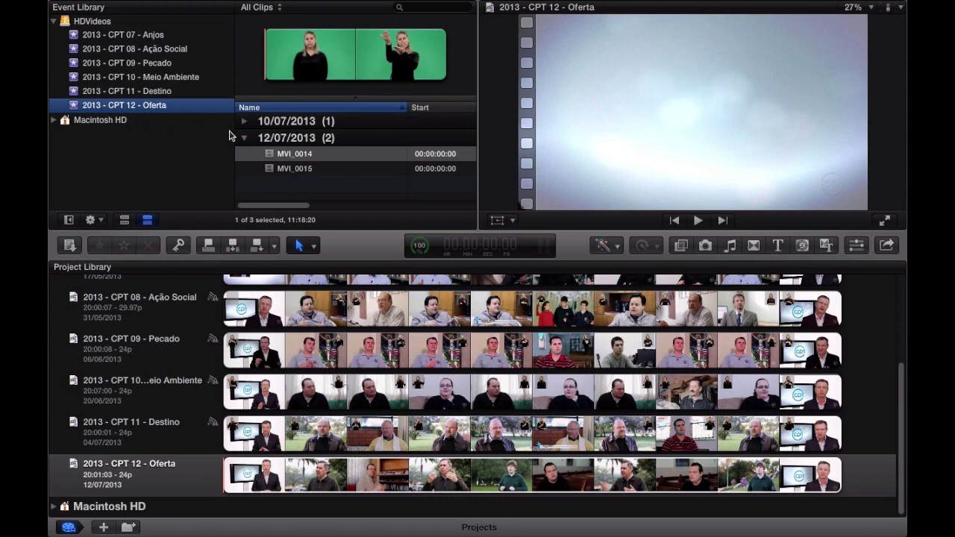
Preview the MVI_0014, MVI_0015 and CPT Oferta clips in the 2013 - CPT 12 - Oferta event.
scroll(349, 168, right, 3)
scroll(318, 168, left, 3)
click(313, 154)
click(316, 169)
click(314, 155)
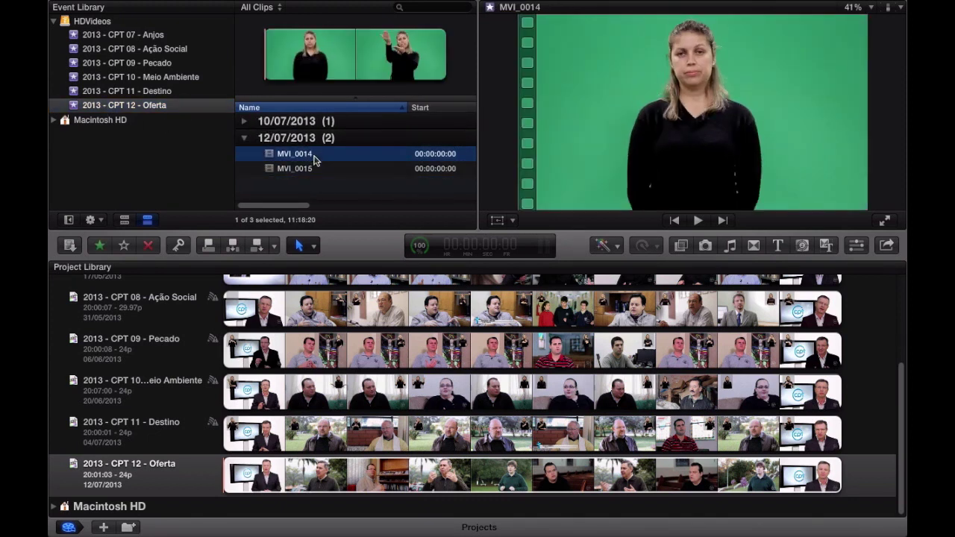
click(244, 121)
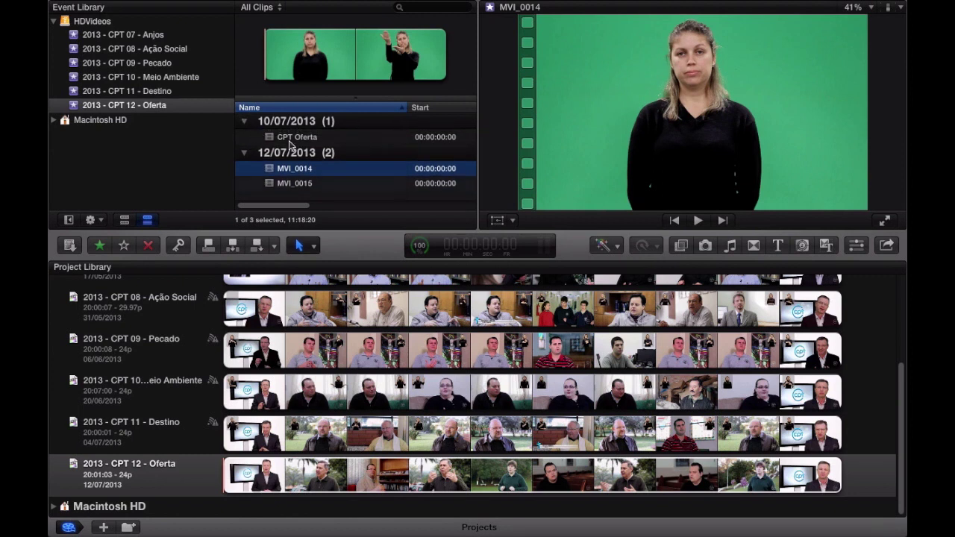
click(290, 142)
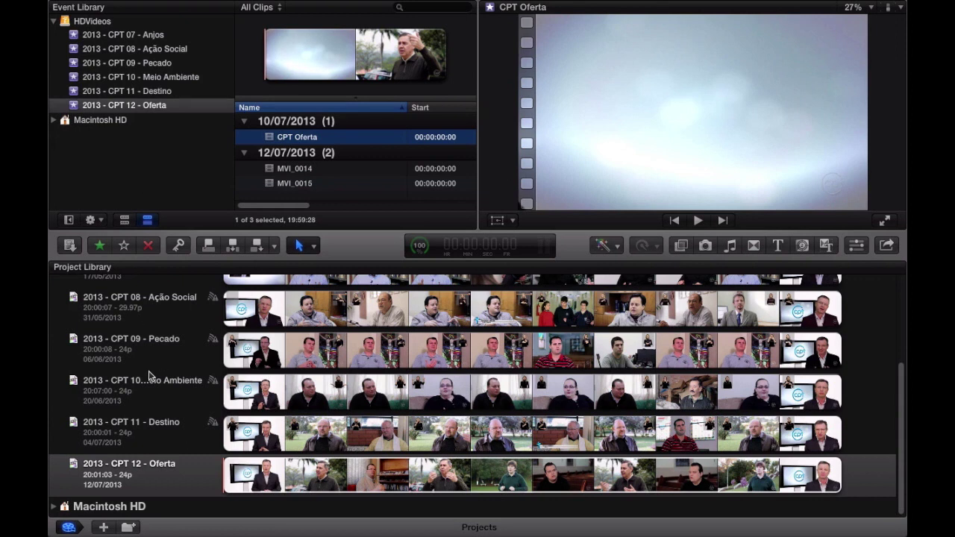
Open the 2013 - CPT 12 - Oferta project from the Project Library in the timeline.
scroll(148, 375, up, 5)
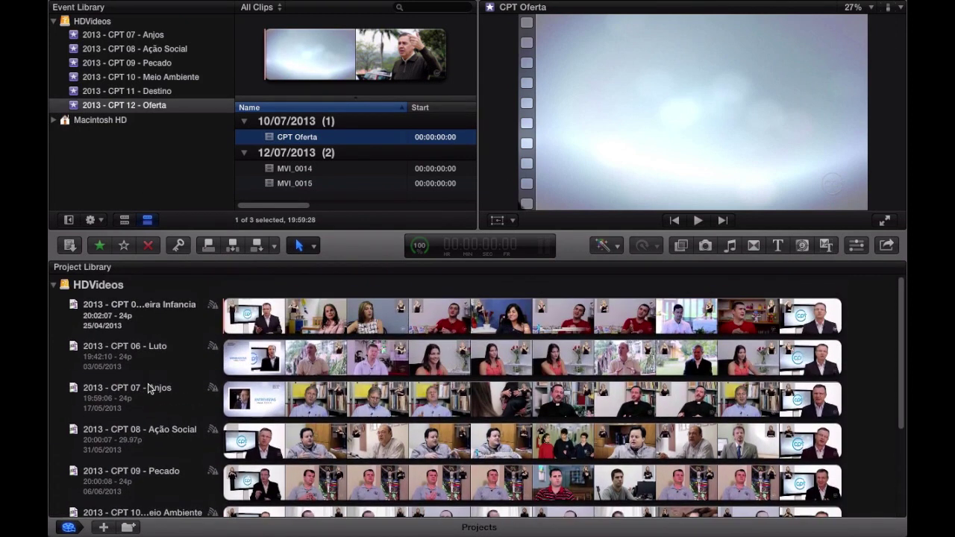
scroll(149, 396, down, 5)
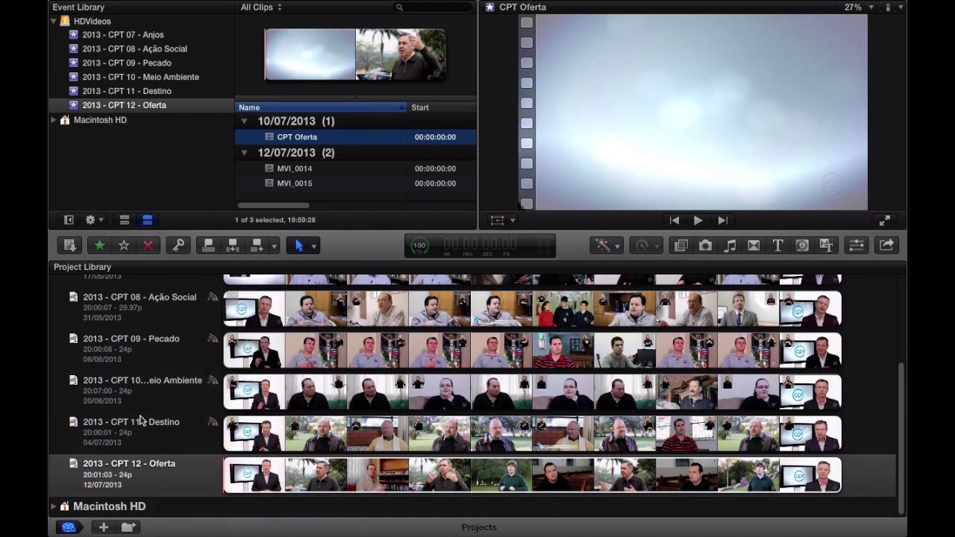
double_click(139, 482)
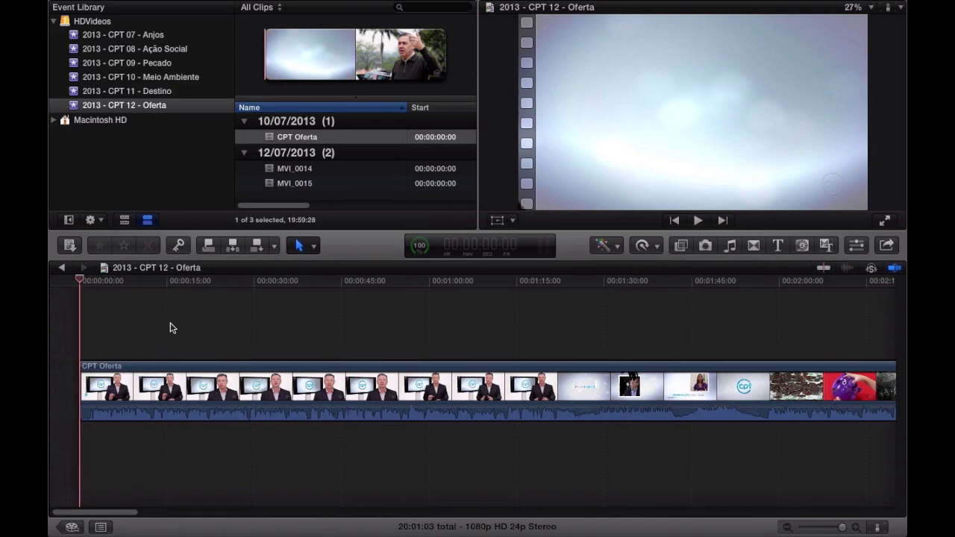
Select the CPT Oferta and MVI_0014 event clips together and view the commands available for them, including Synchronize Clips.
click(301, 141)
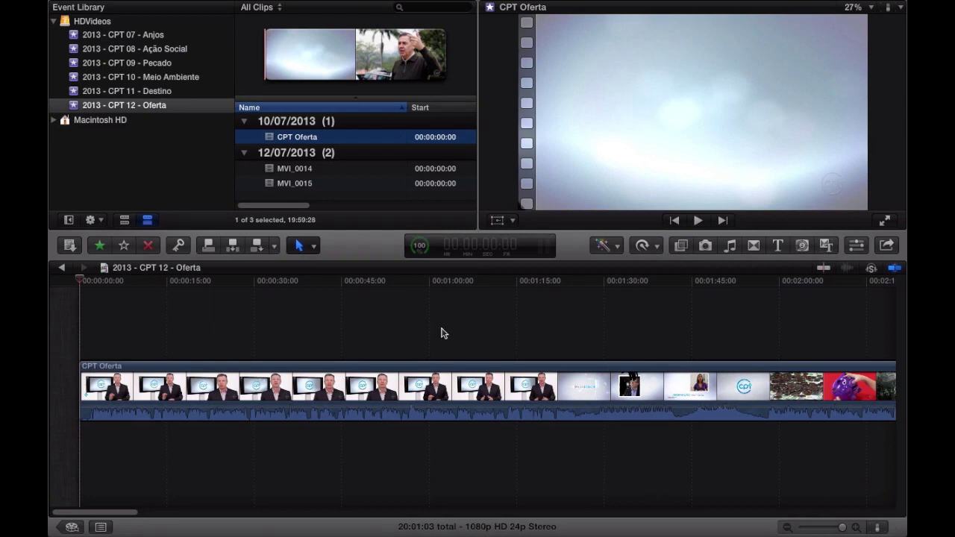
click(301, 171)
click(303, 142)
super+click(297, 172)
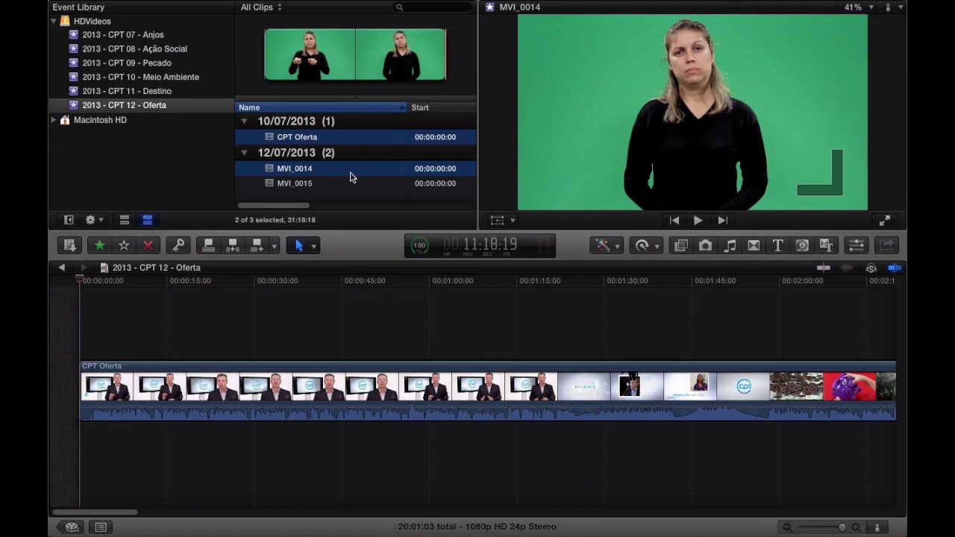
right_click(305, 174)
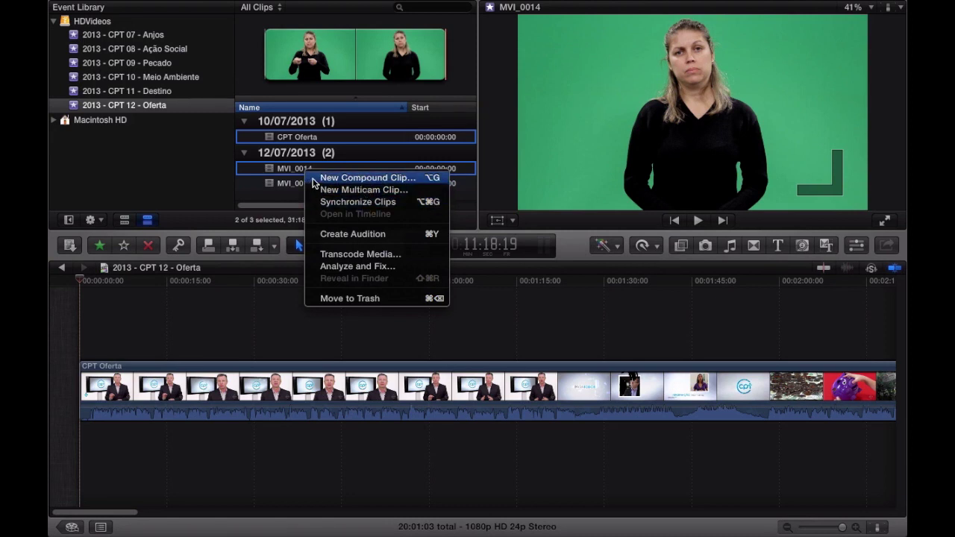
click(272, 200)
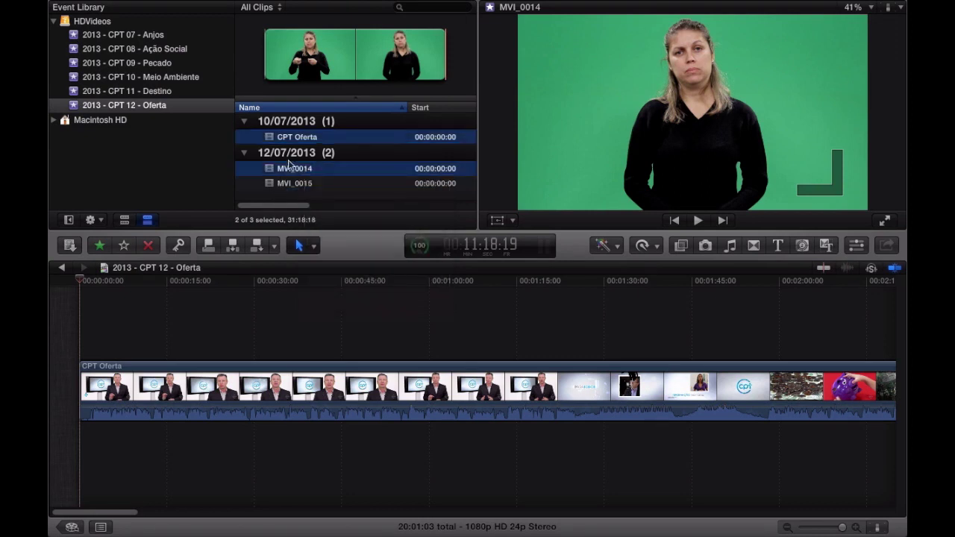
Connect the MVI_0014 clip above CPT Oferta at the start of the timeline and select it.
click(300, 183)
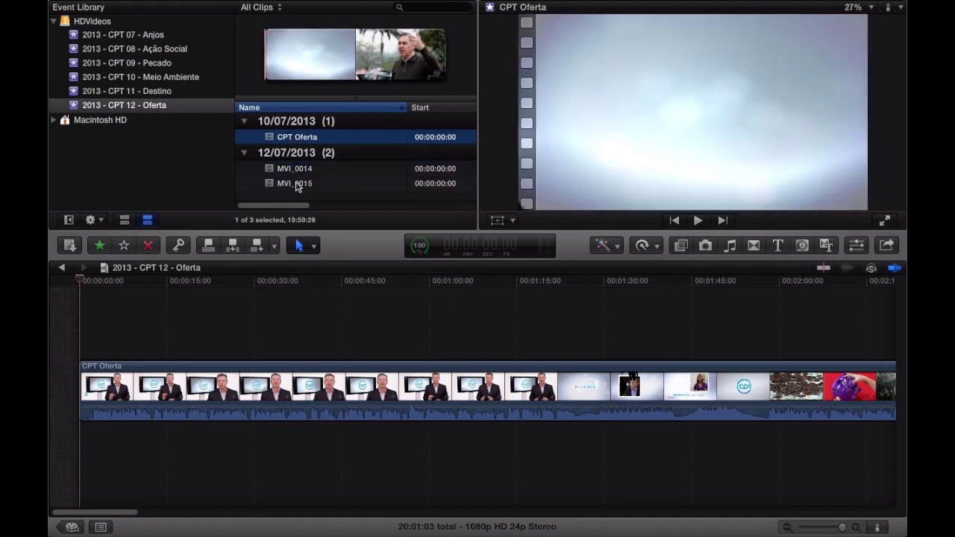
click(301, 170)
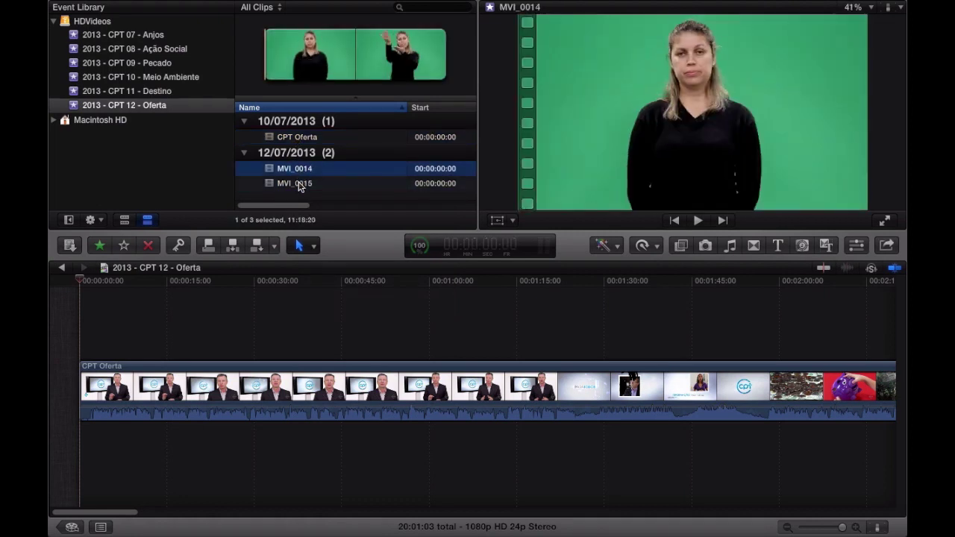
click(301, 183)
click(299, 171)
drag(297, 173, 93, 328)
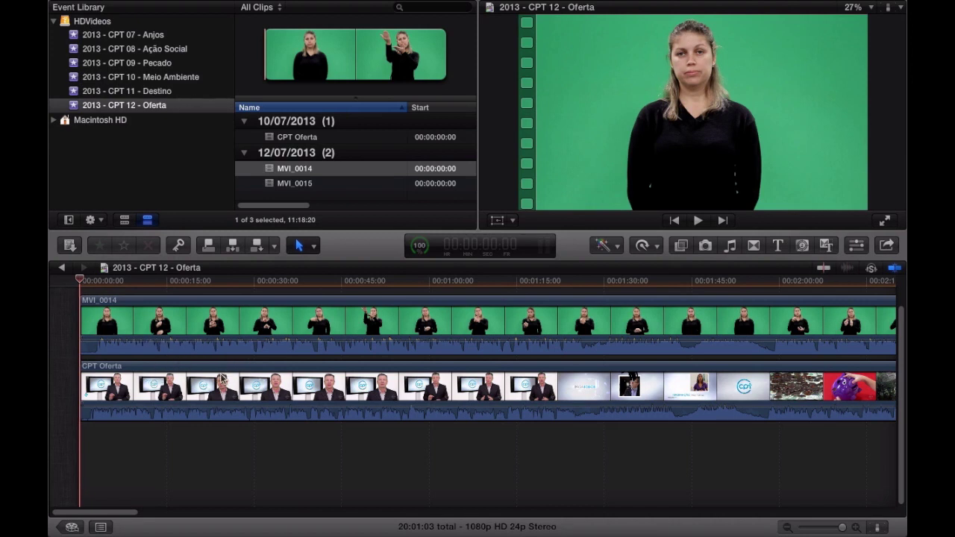
click(110, 387)
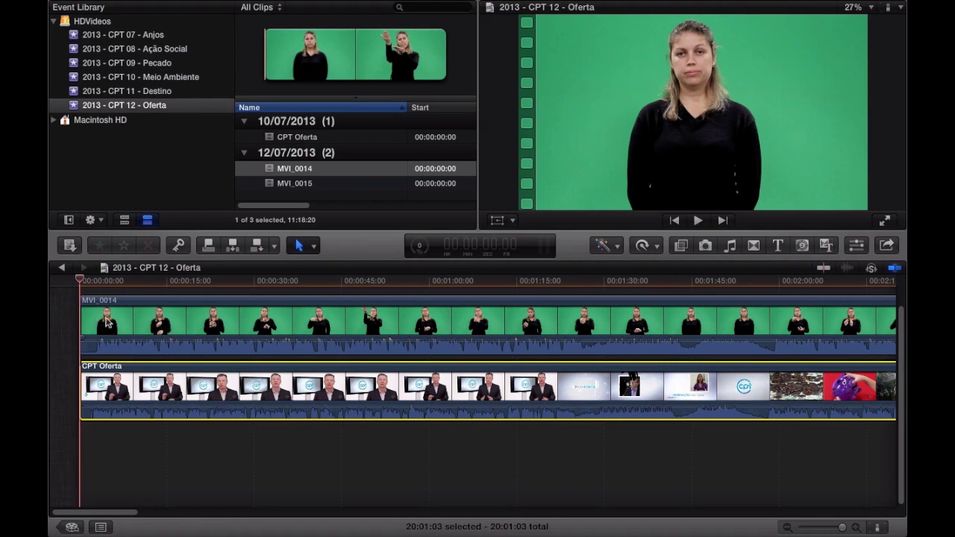
click(116, 324)
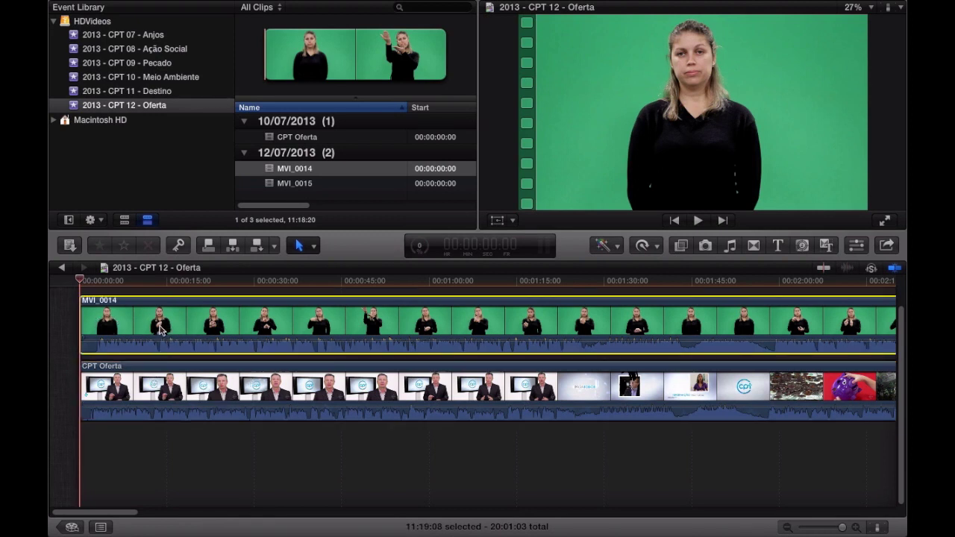
Zoom in on the start of the timeline and check the interpreter's picture at several points within the first 13 seconds.
scroll(159, 330, up, 1)
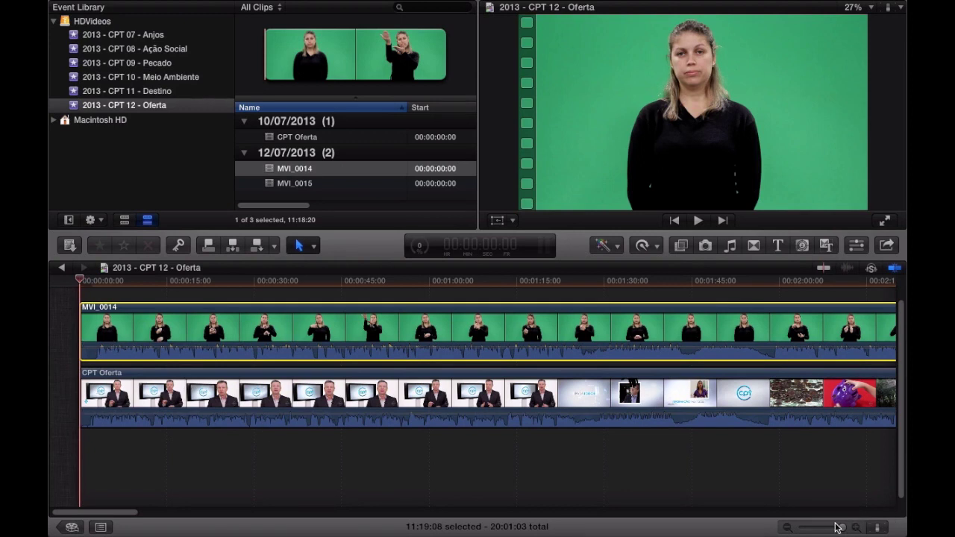
drag(841, 530, 842, 531)
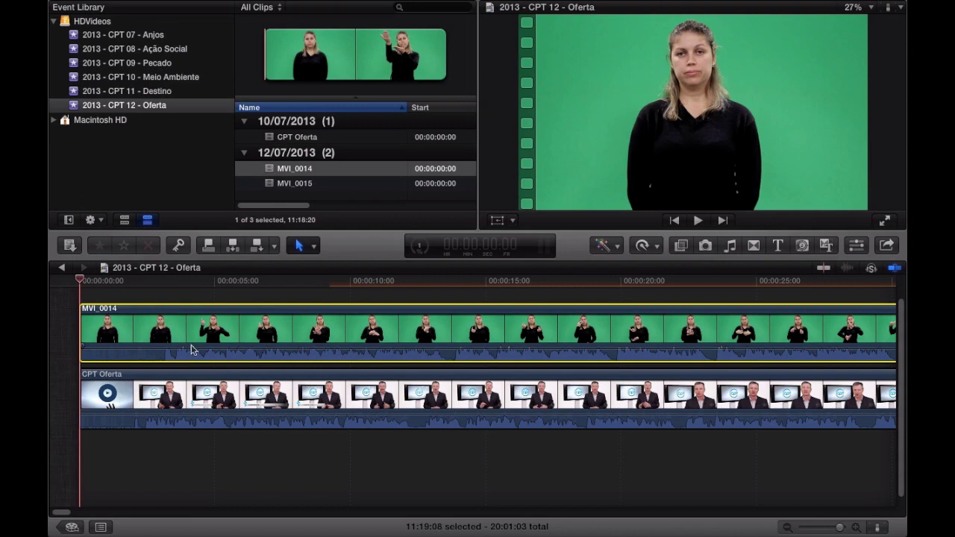
scroll(126, 447, up, 2)
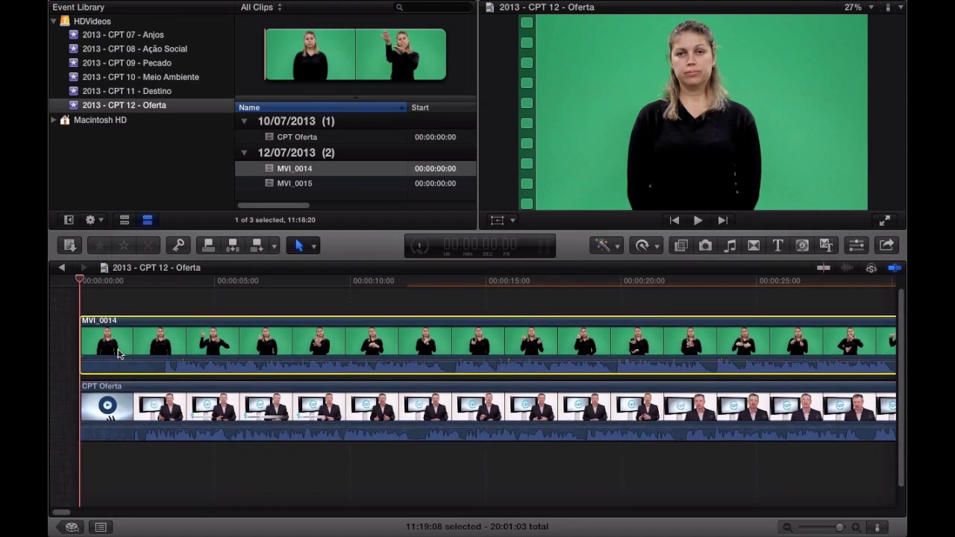
click(97, 307)
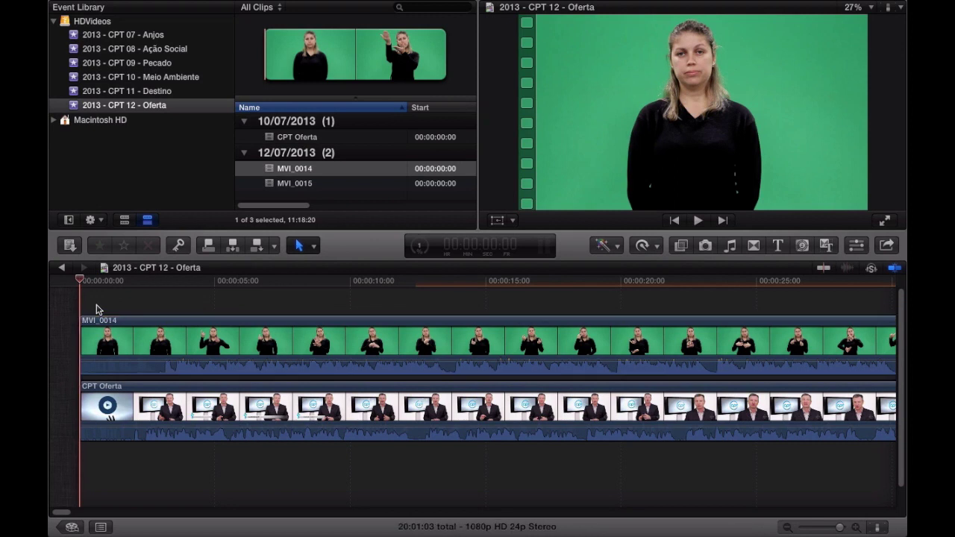
click(214, 314)
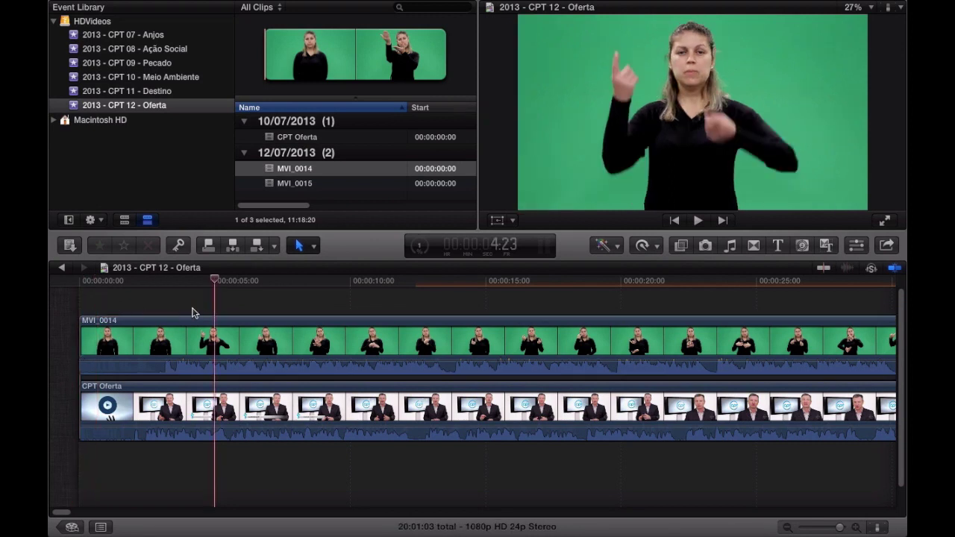
click(261, 313)
click(363, 315)
click(426, 312)
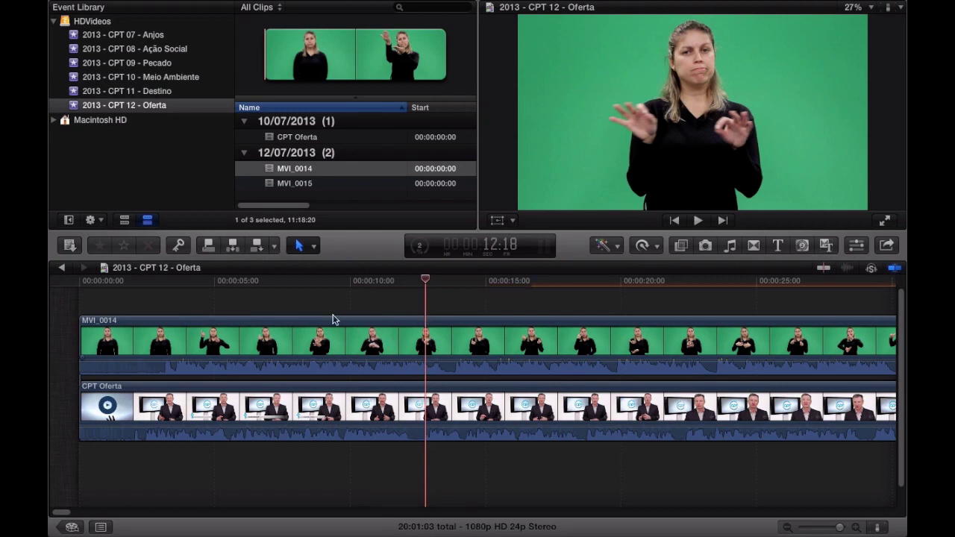
click(234, 302)
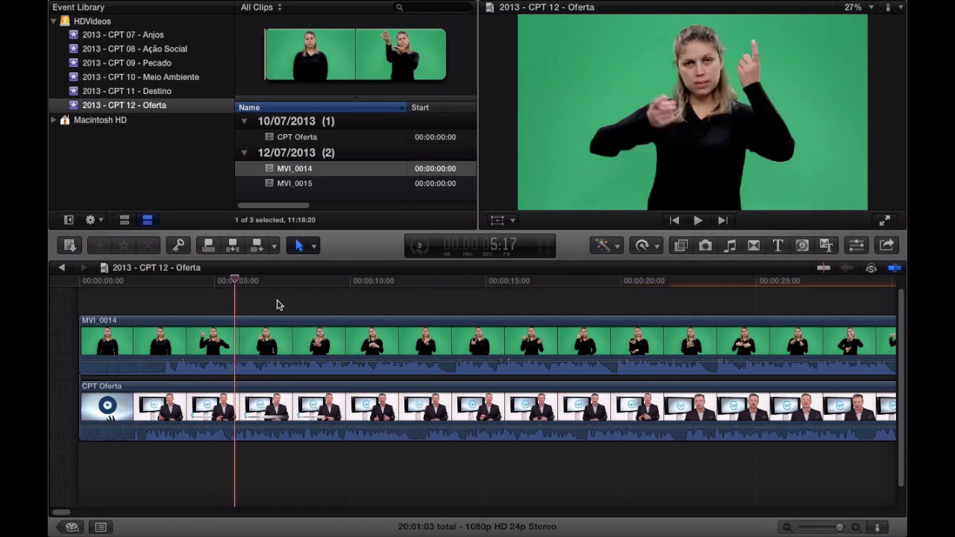
click(157, 304)
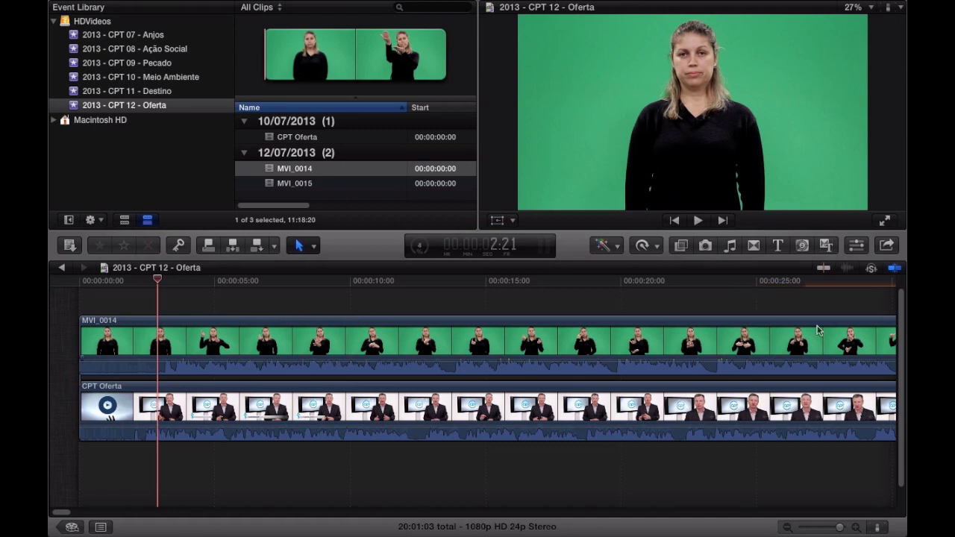
Apply the Keyer effect from the Keying category to the MVI_0014 clip and close the effects list.
click(642, 345)
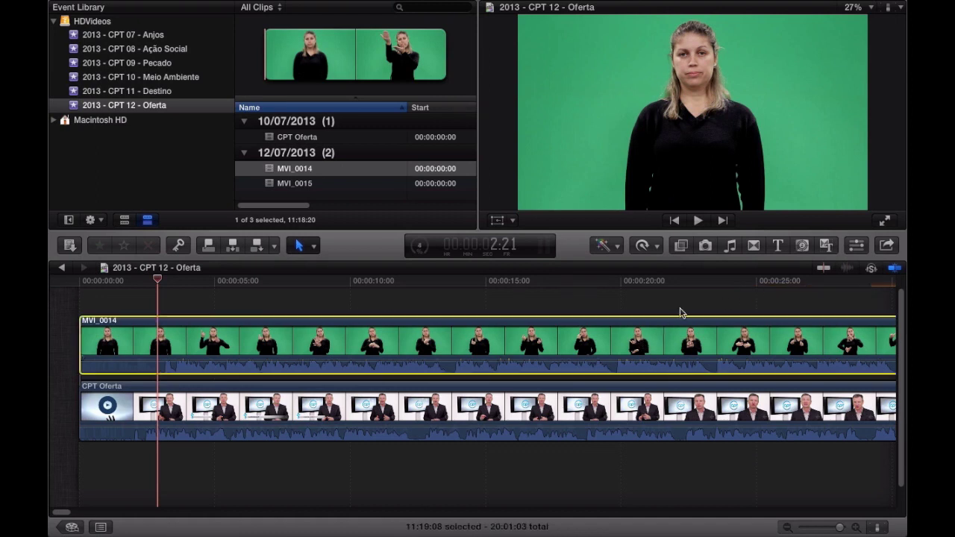
scroll(832, 291, down, 1)
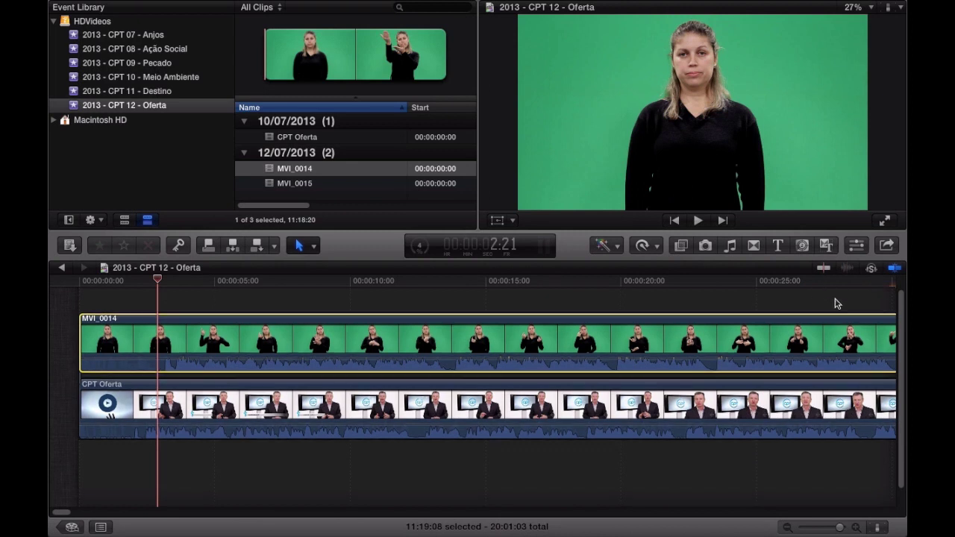
click(681, 247)
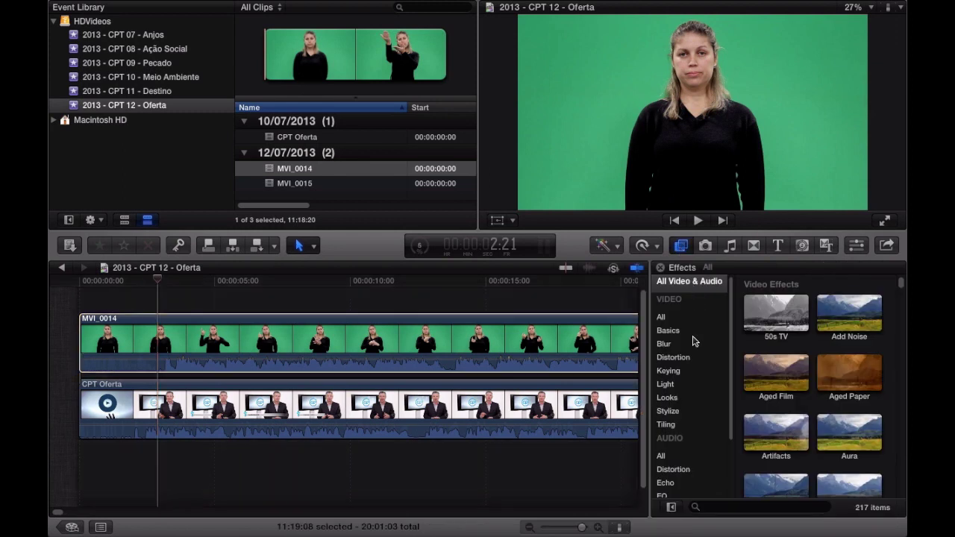
click(669, 372)
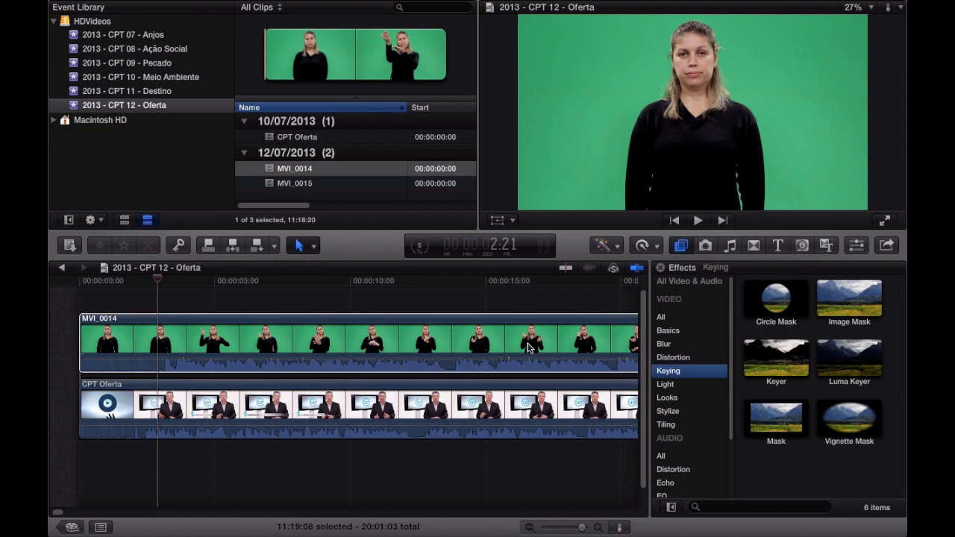
click(471, 337)
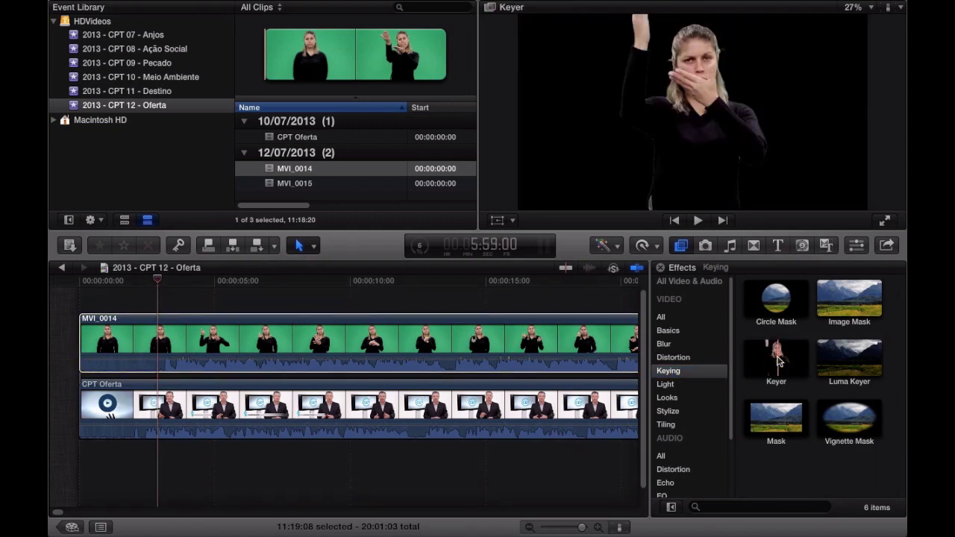
drag(777, 362, 541, 341)
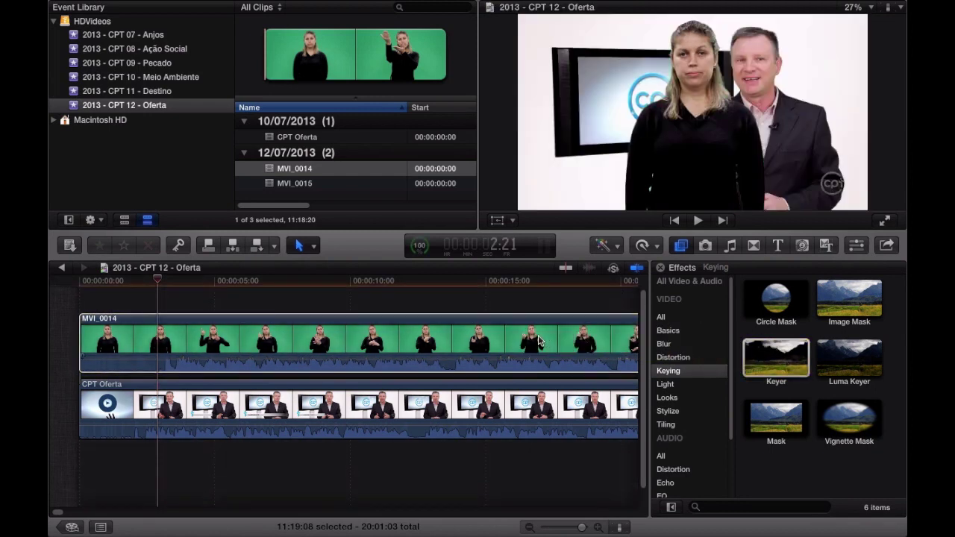
click(681, 247)
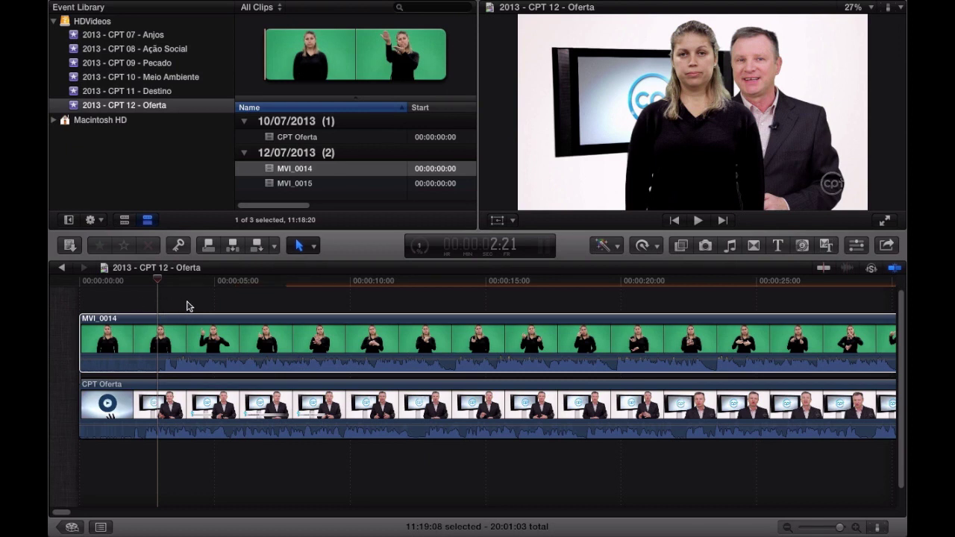
Using Transform at 3:21, scale the MVI_0014 interpreter down to under half size and place her in the upper-left corner of the frame.
click(187, 303)
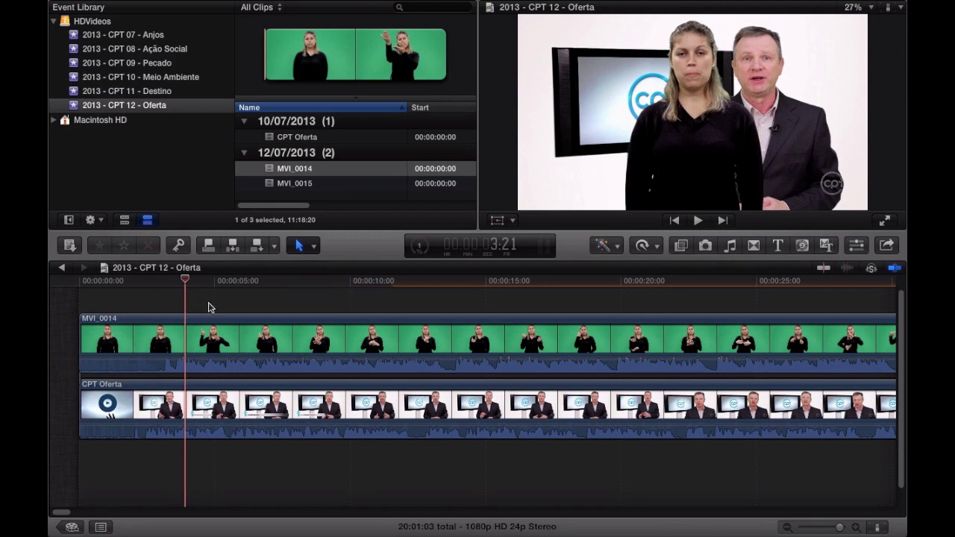
click(249, 347)
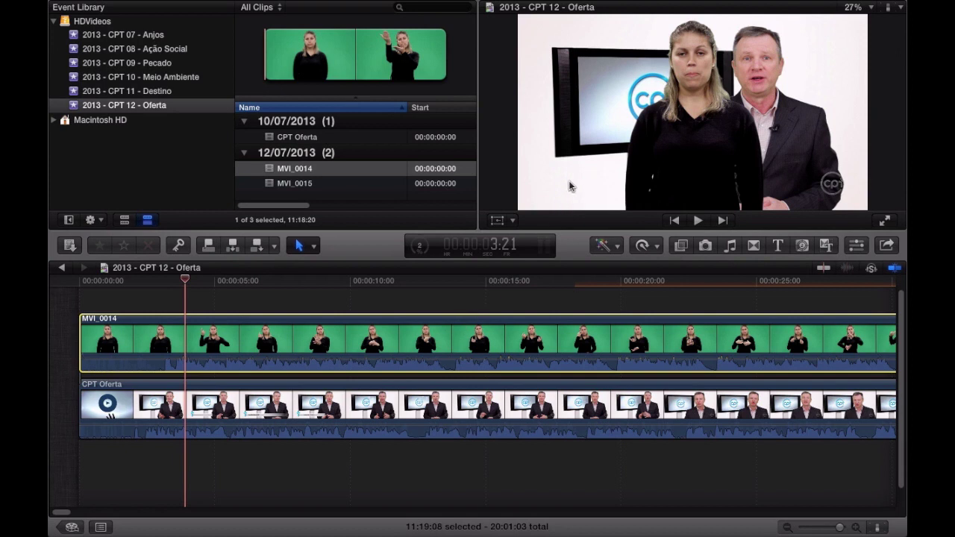
right_click(577, 129)
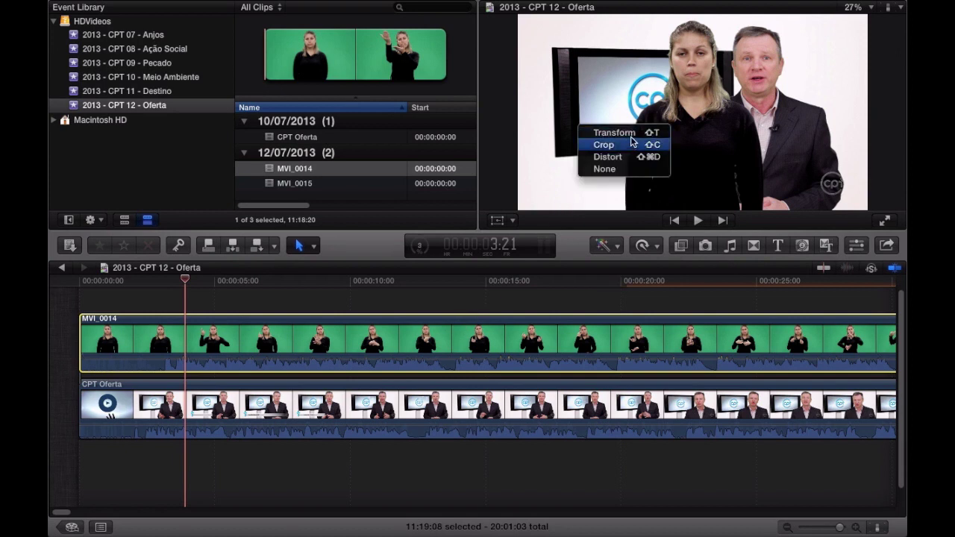
click(614, 133)
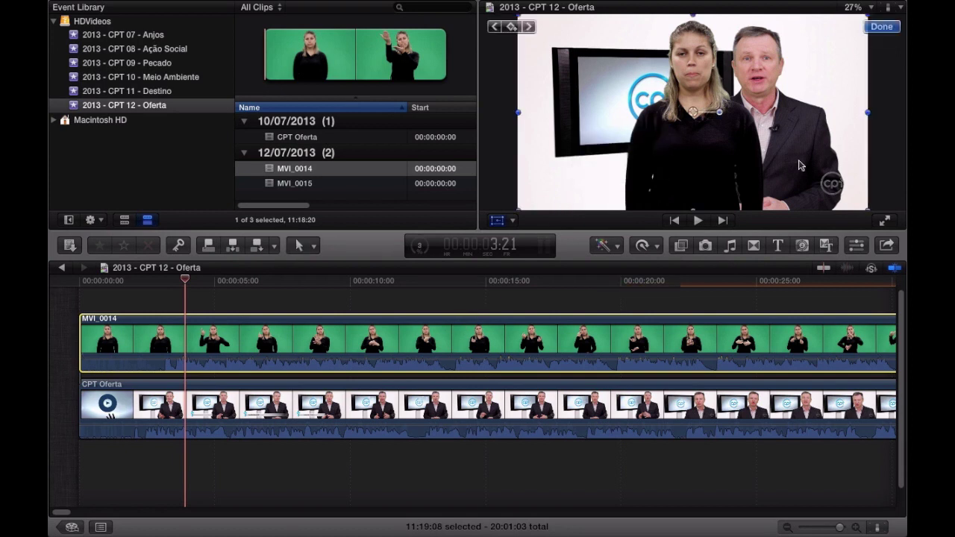
click(844, 125)
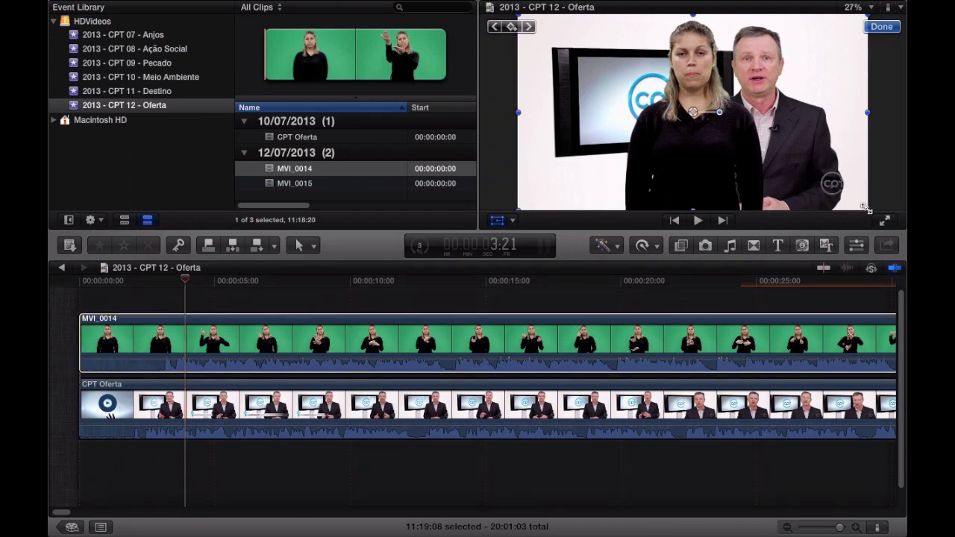
drag(868, 210, 690, 99)
drag(644, 91, 599, 80)
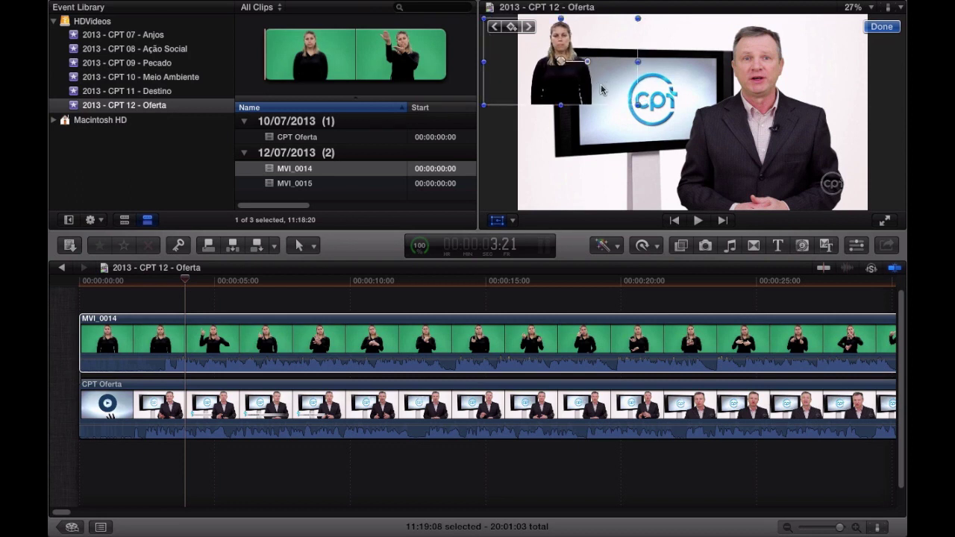
drag(602, 89, 604, 80)
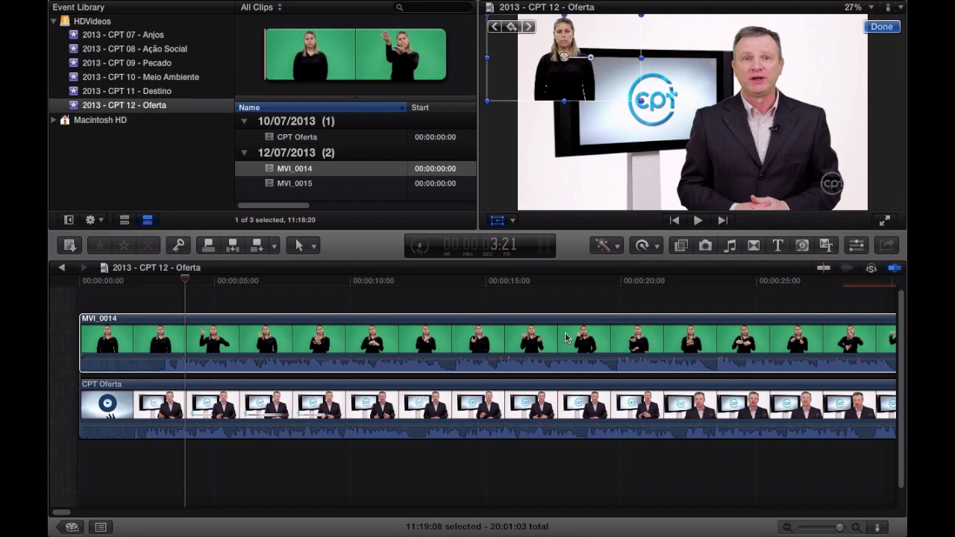
View the enhancement commands for the MVI_0014 clip and examine its Keyer and Color settings.
click(529, 336)
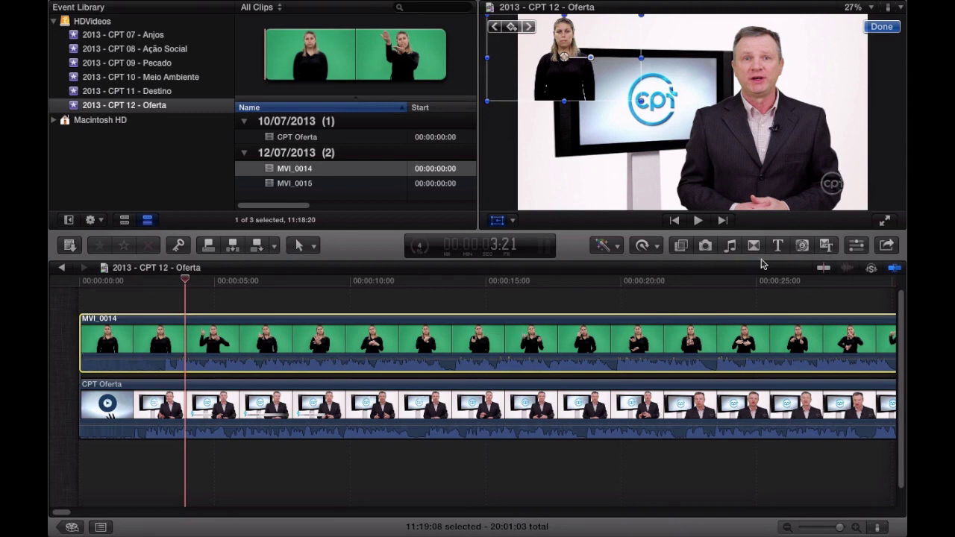
click(619, 247)
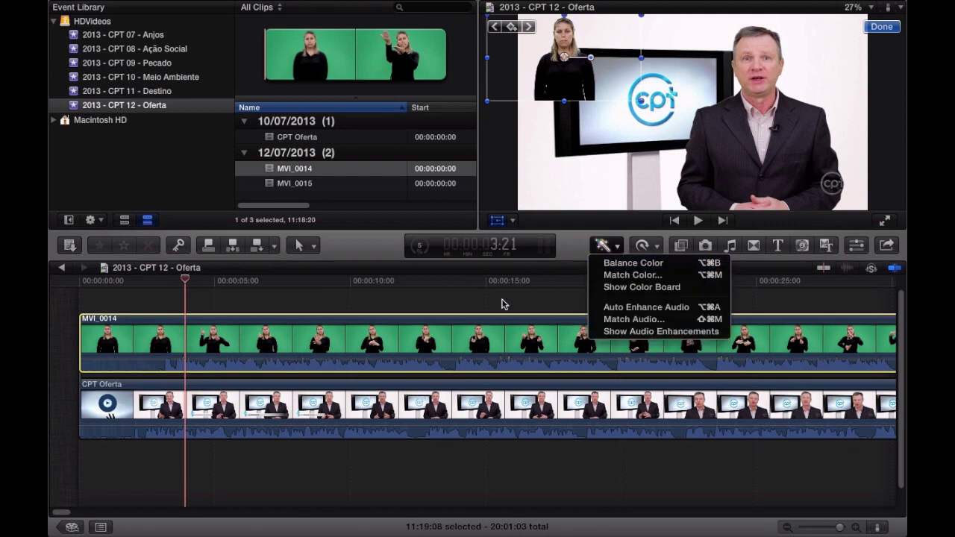
click(518, 337)
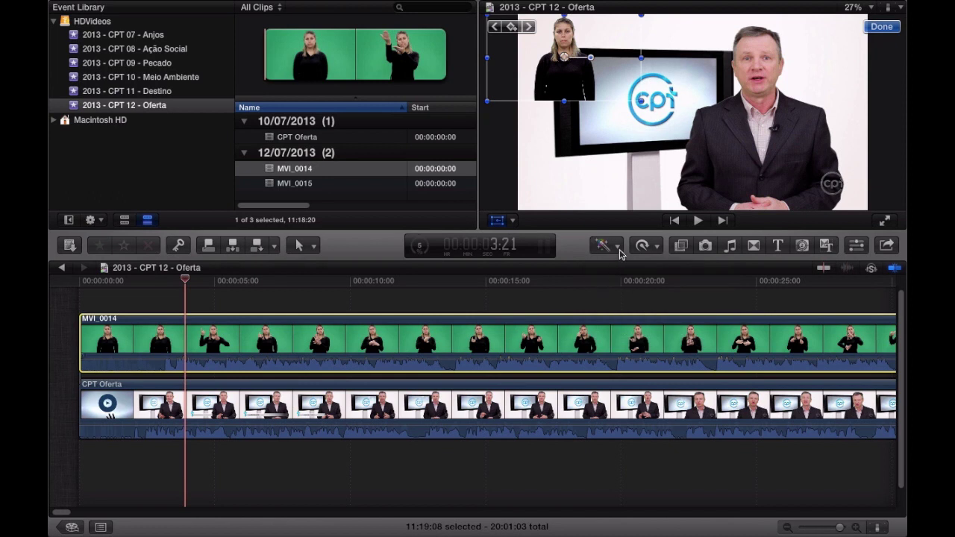
scroll(647, 333, down, 1)
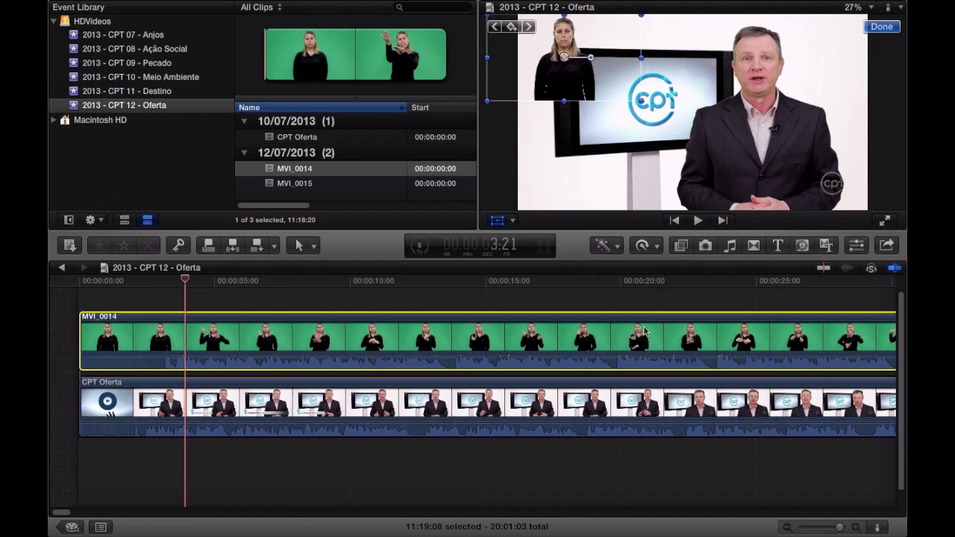
click(857, 246)
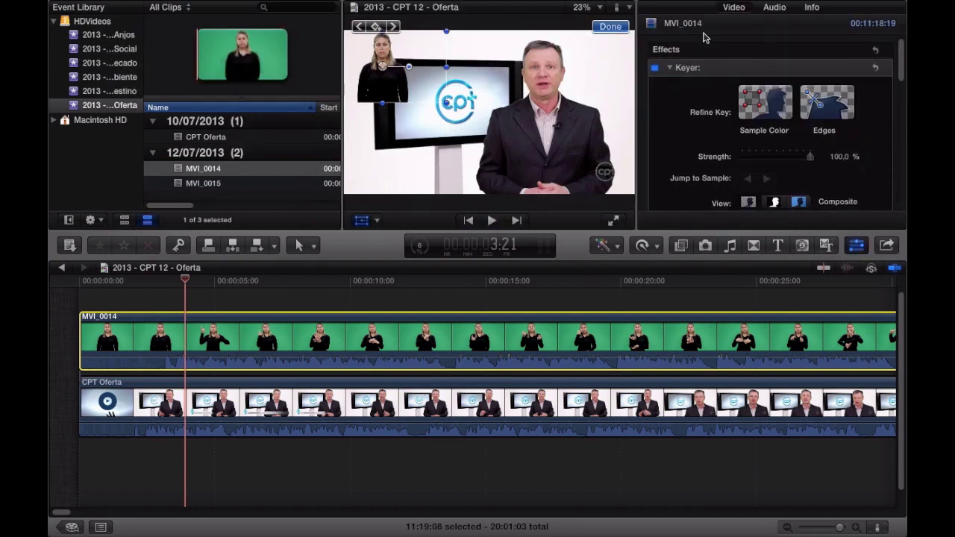
scroll(803, 133, down, 1)
scroll(802, 133, down, 10)
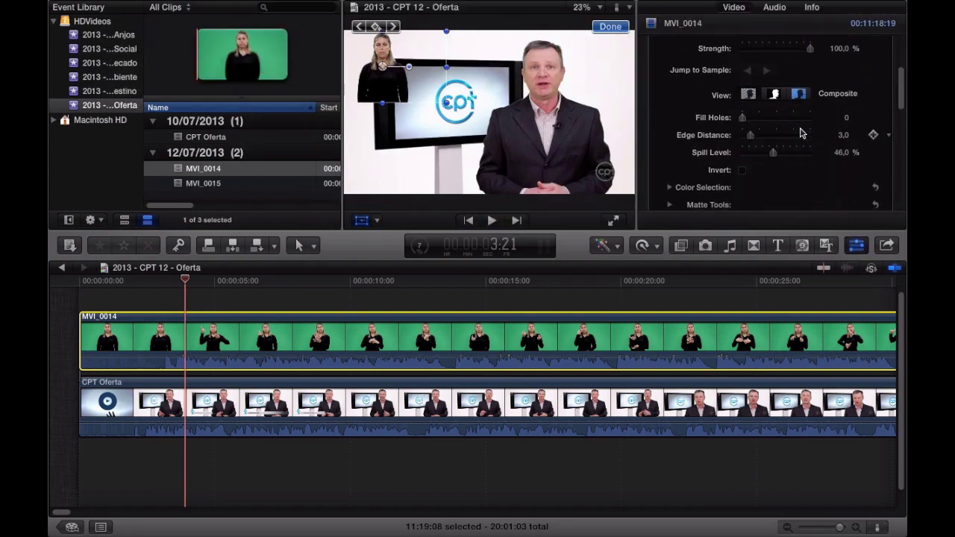
scroll(802, 133, down, 9)
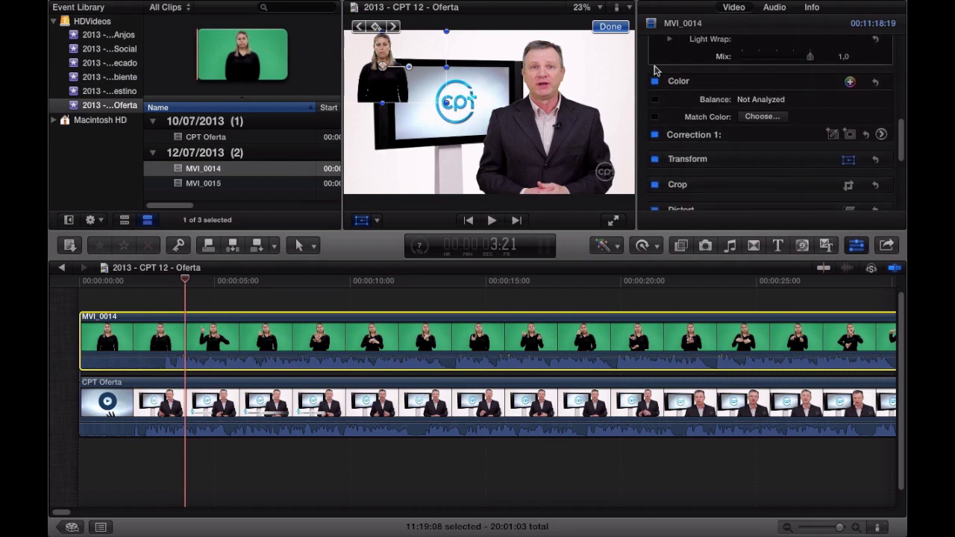
Start Match Color for MVI_0014 and view the Color, Saturation and Exposure adjustments of Correction 1.
click(755, 119)
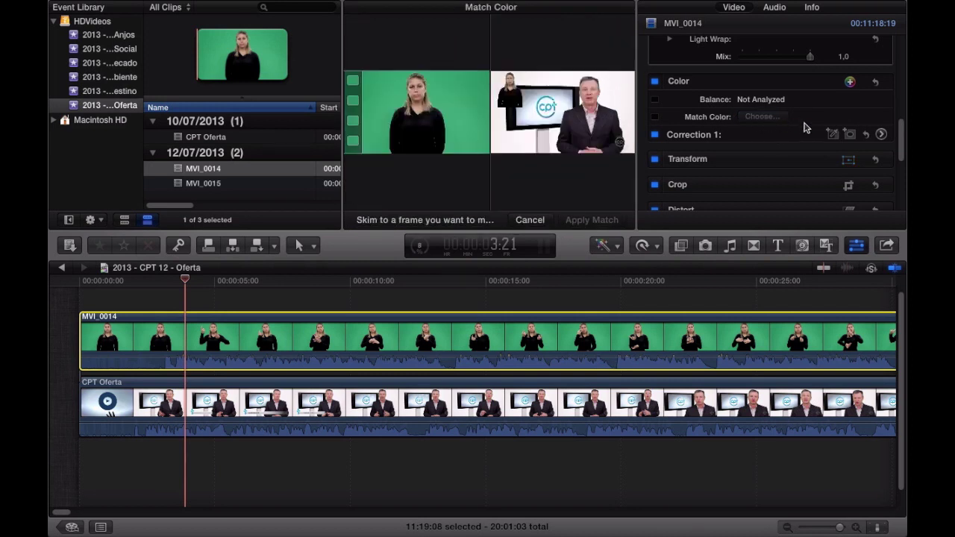
click(882, 135)
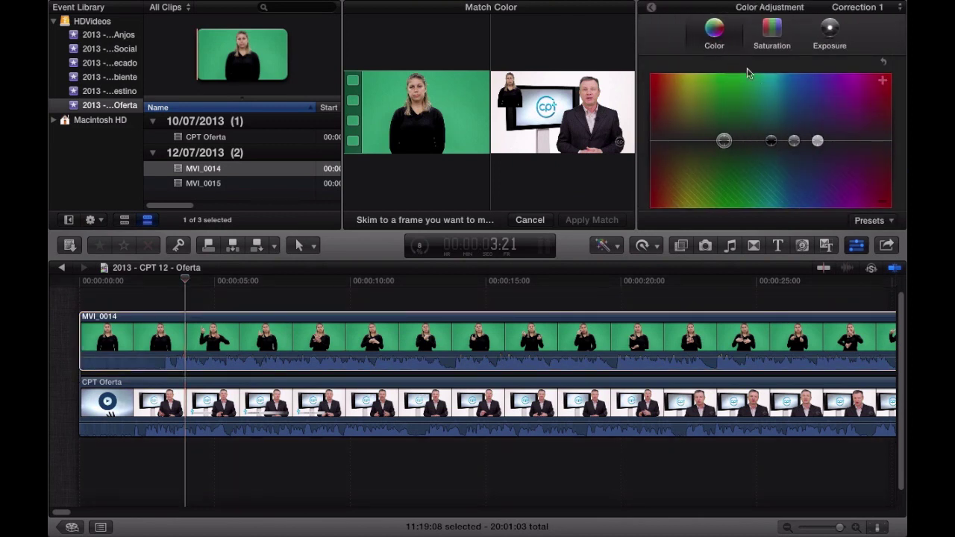
click(767, 37)
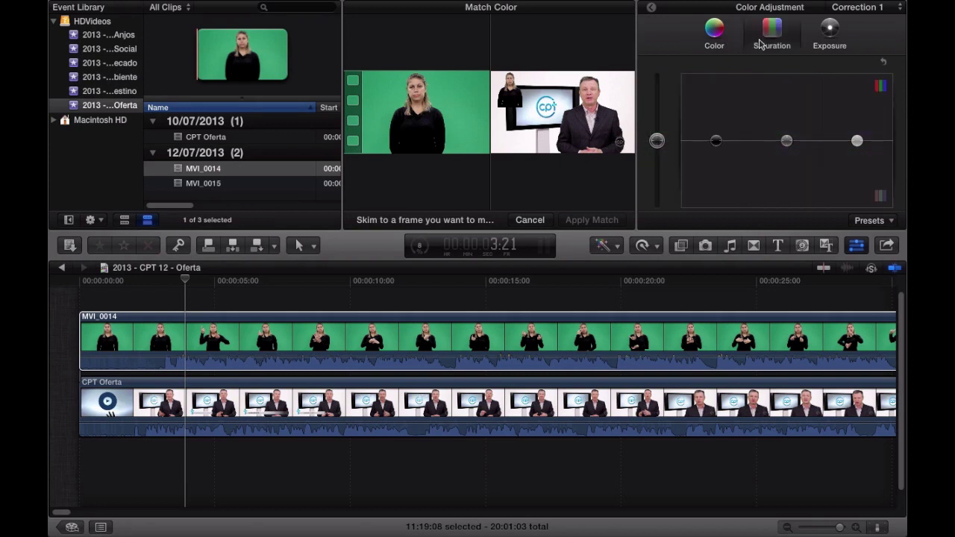
click(836, 37)
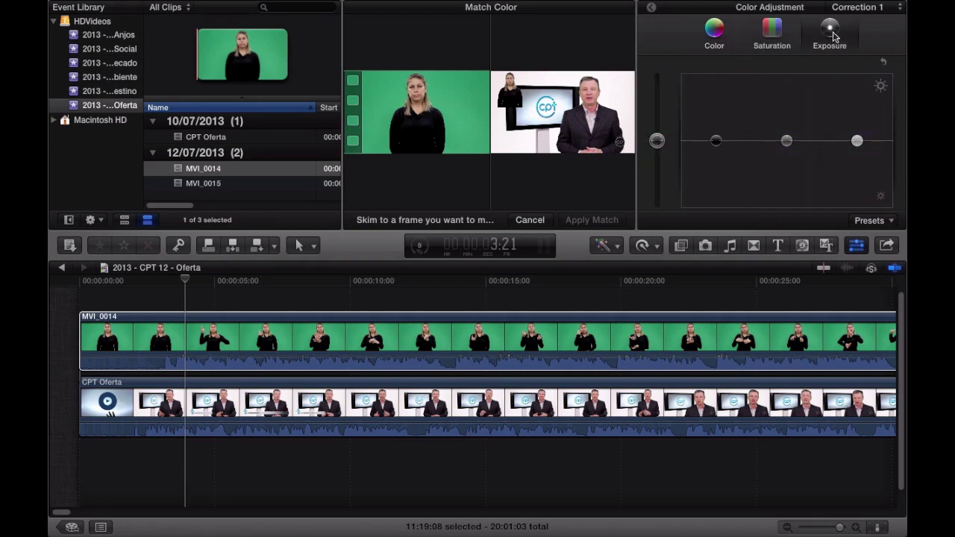
click(714, 30)
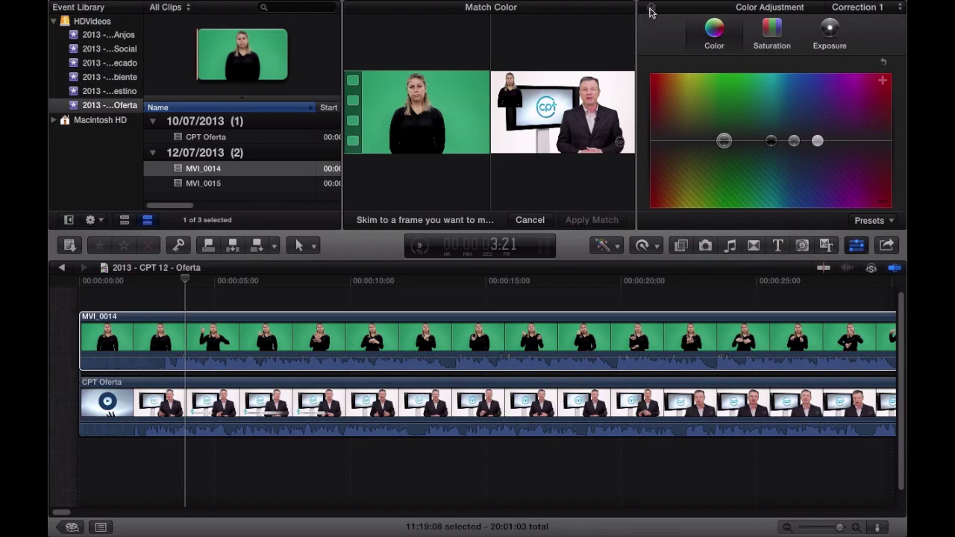
click(651, 9)
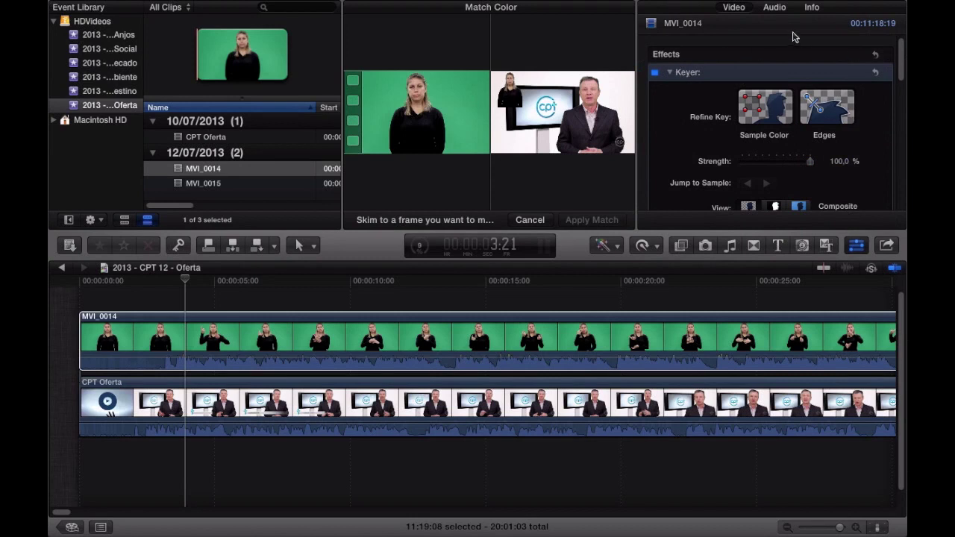
Hide the inspector and cancel Match Color for the MVI_0014 clip.
click(857, 247)
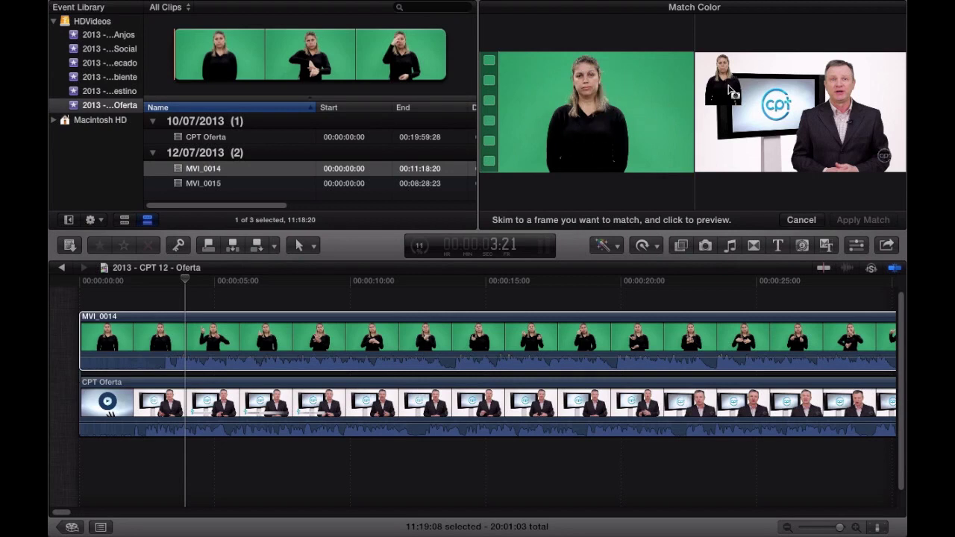
click(797, 220)
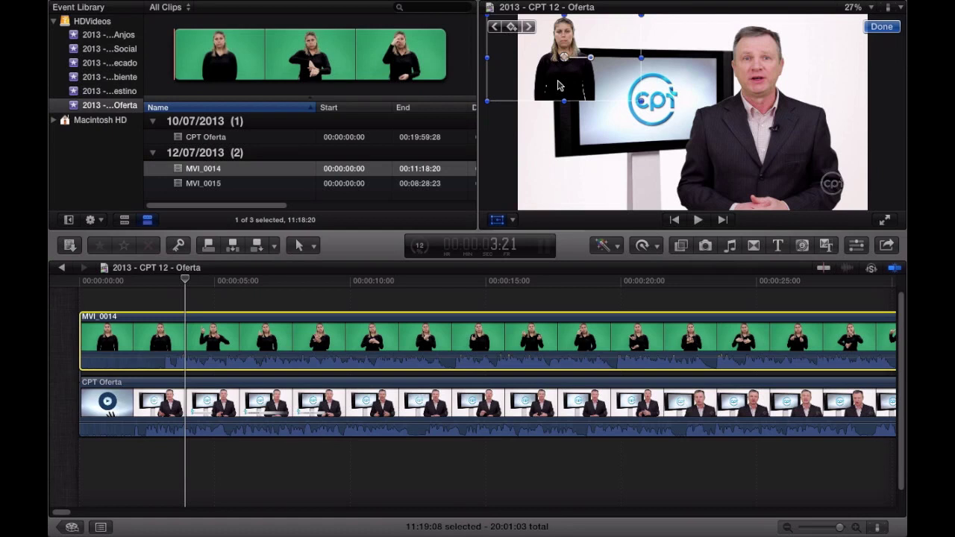
Show the inspector again and examine the Color and Transform settings of the MVI_0014 clip.
key(super+4)
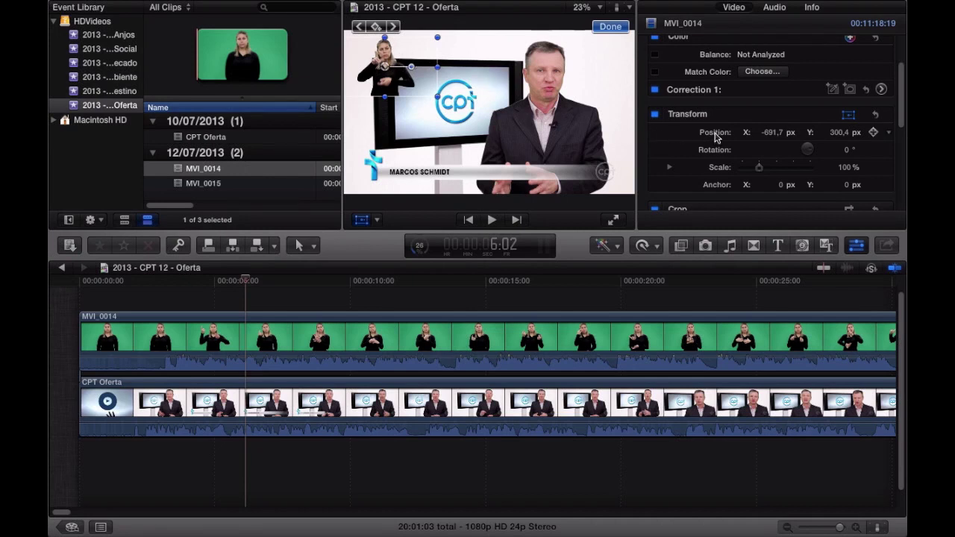
scroll(709, 104, up, 3)
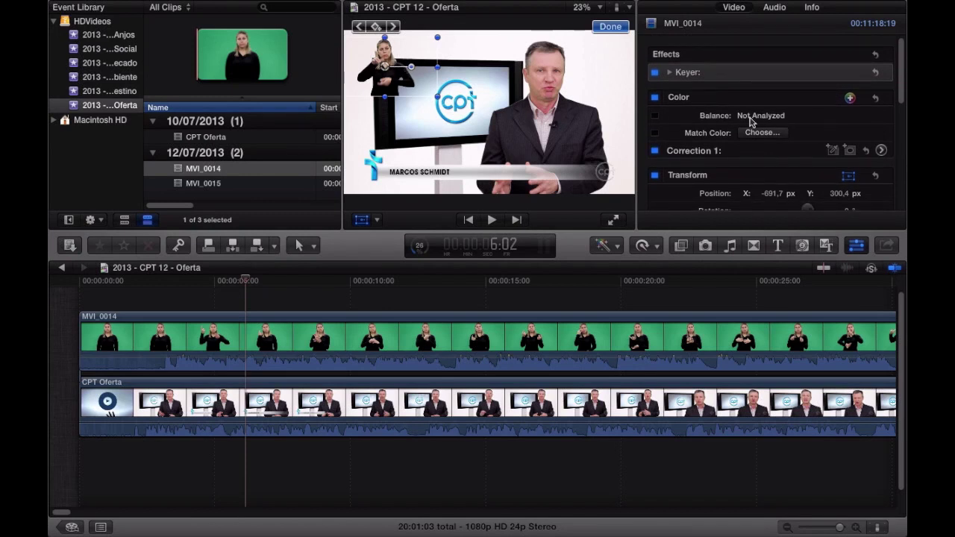
scroll(753, 151, down, 3)
scroll(753, 153, up, 1)
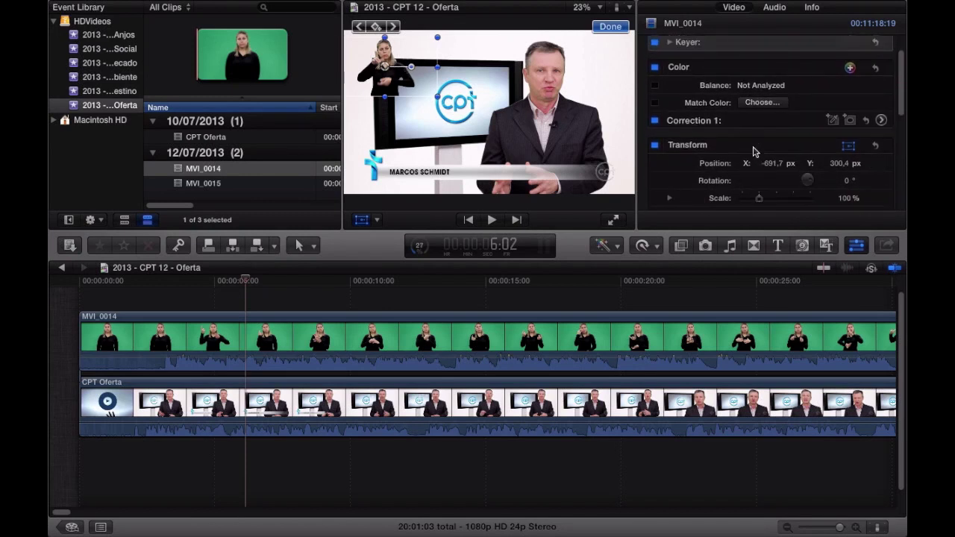
scroll(776, 158, down, 2)
scroll(779, 164, down, 1)
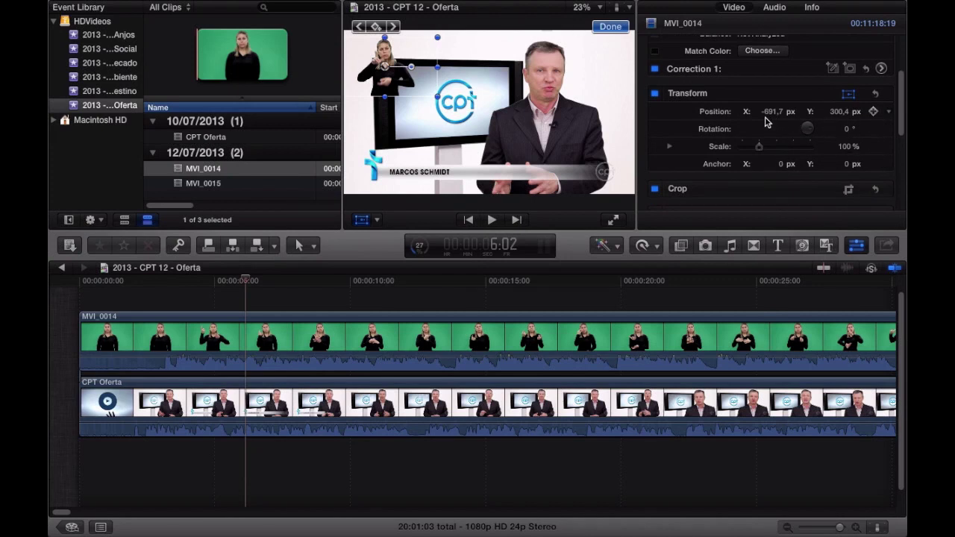
scroll(840, 147, down, 1)
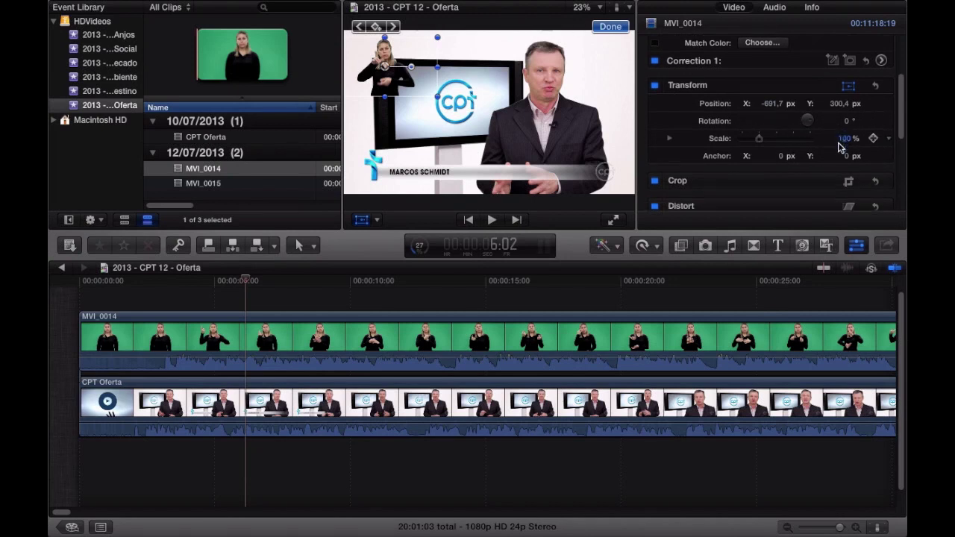
scroll(840, 147, down, 1)
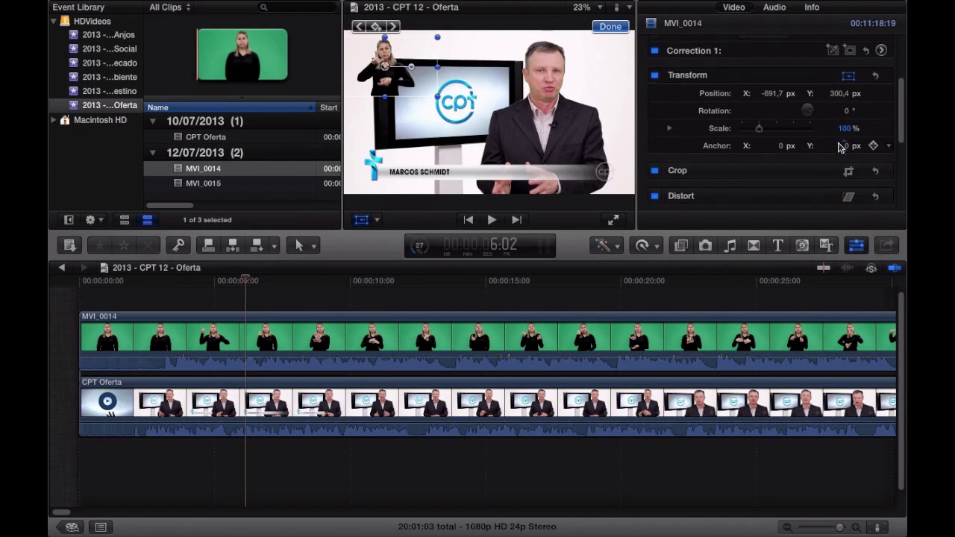
scroll(840, 147, up, 1)
scroll(840, 147, up, 1)
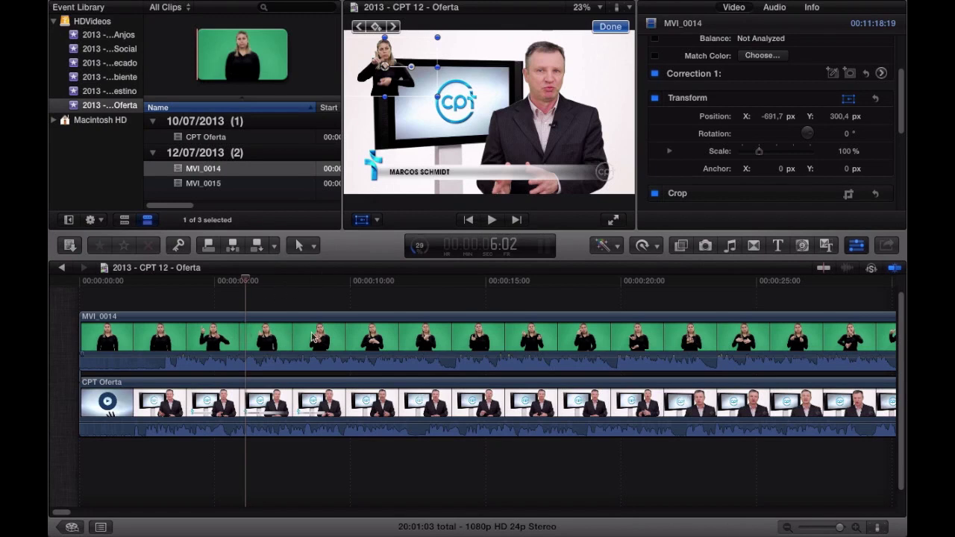
Check the keyed interpreter at several points in the first ten seconds, lower the volume and play the composite from 6:12 to 10:15.
click(222, 294)
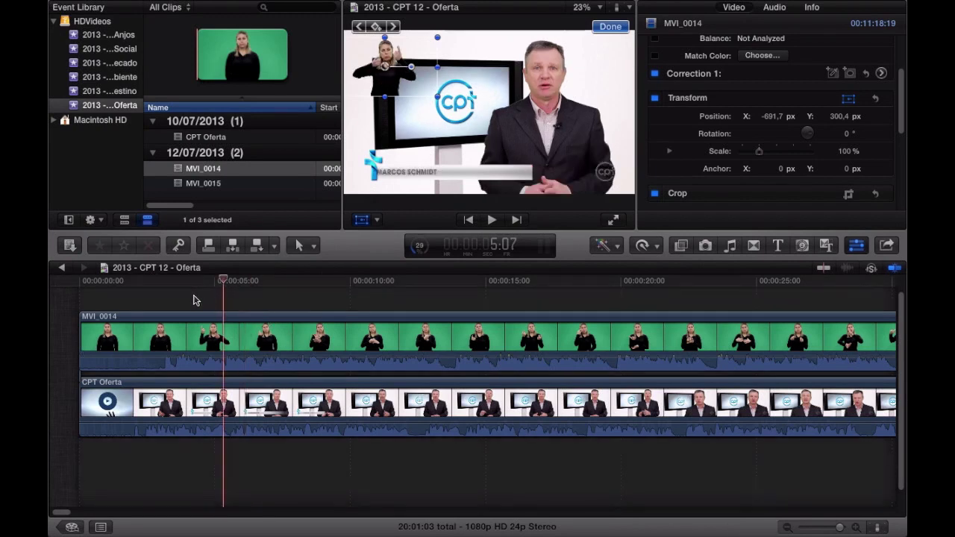
click(196, 295)
click(288, 304)
click(348, 307)
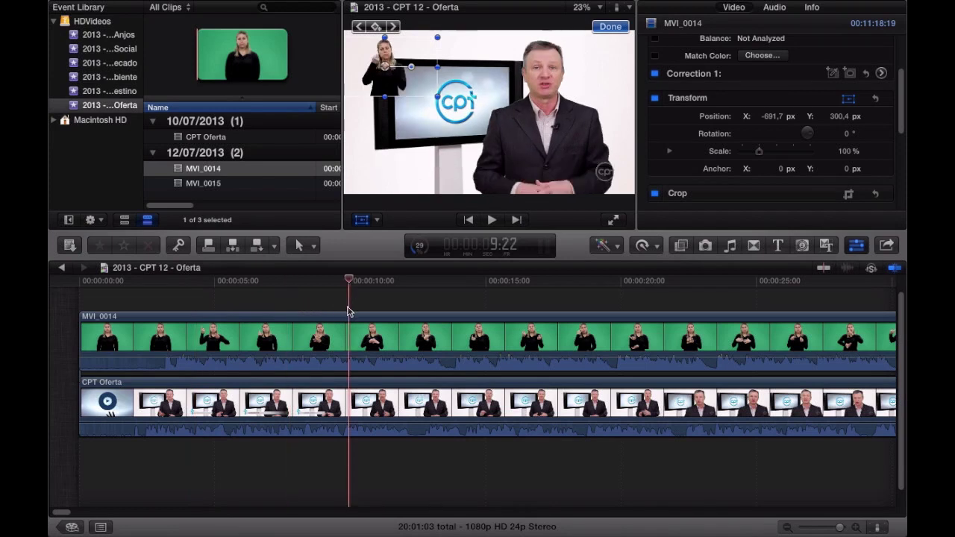
click(256, 307)
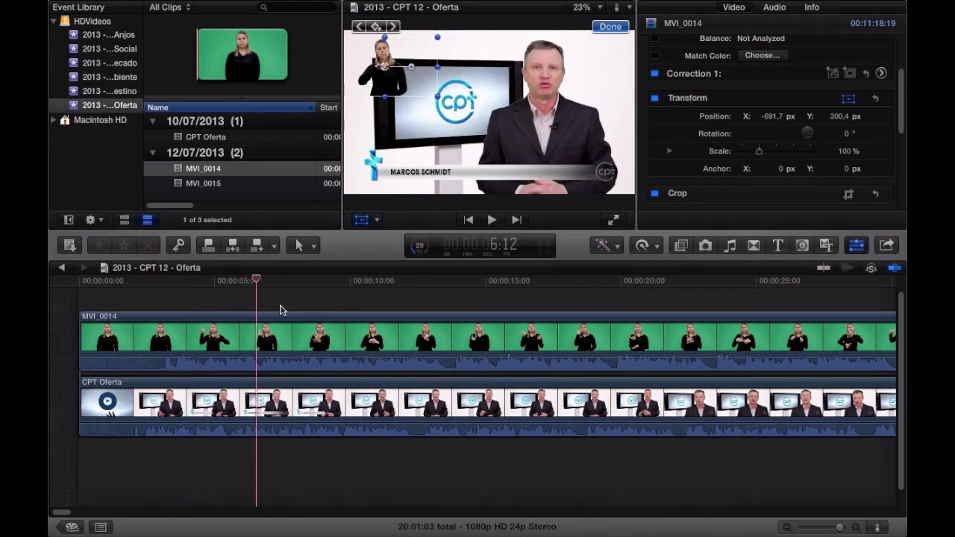
key(XF86AudioLowerVolume)
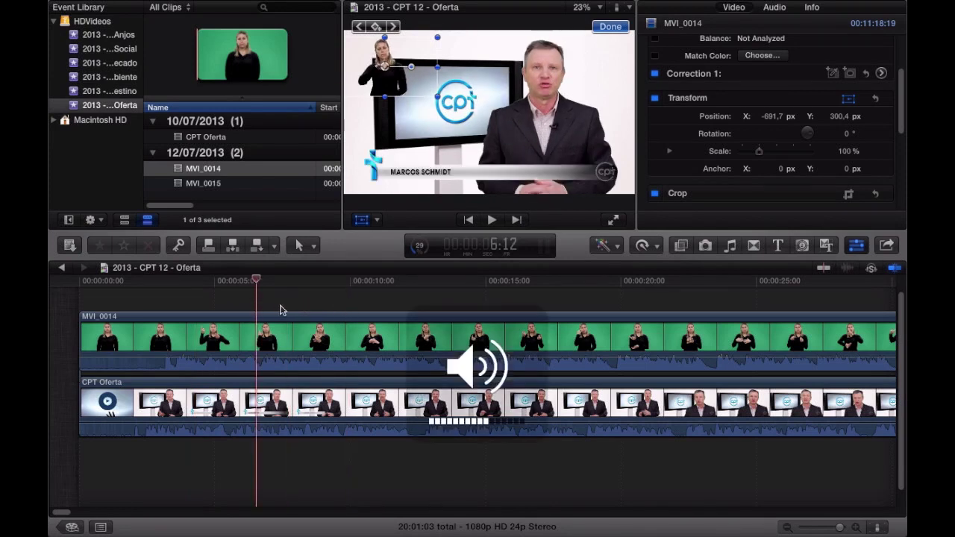
key(space)
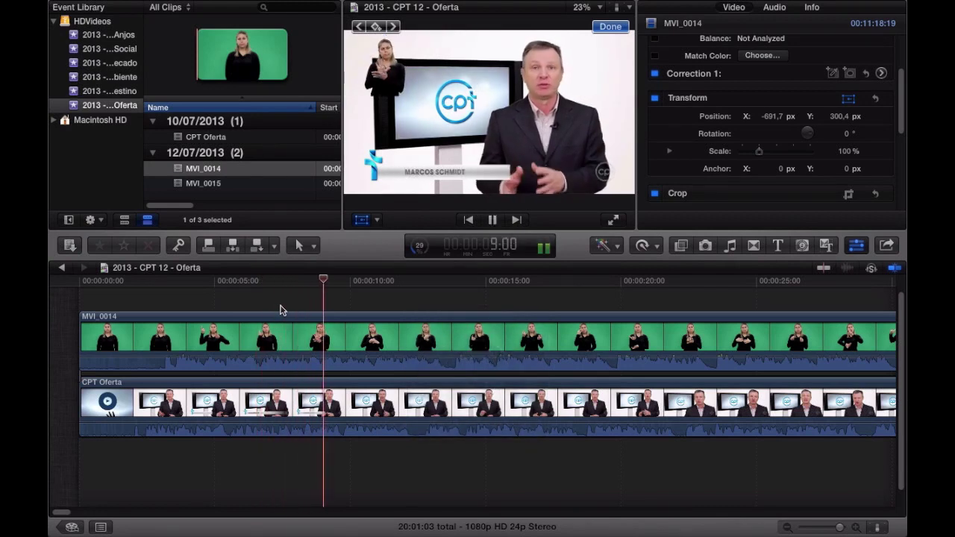
key(space)
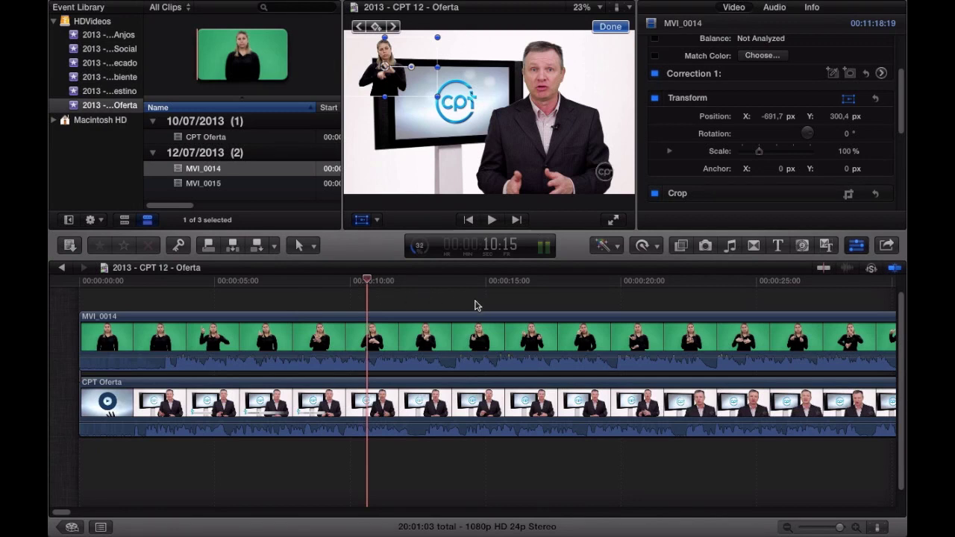
Check the interpreter overlay against the presenter at several frames up to 24:14, ending with the playhead at 8:16.
click(525, 305)
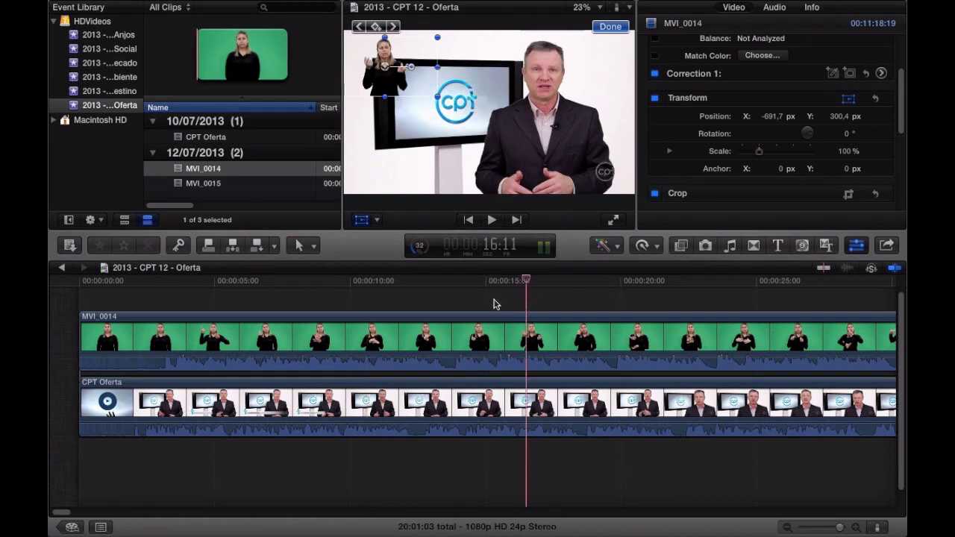
click(457, 300)
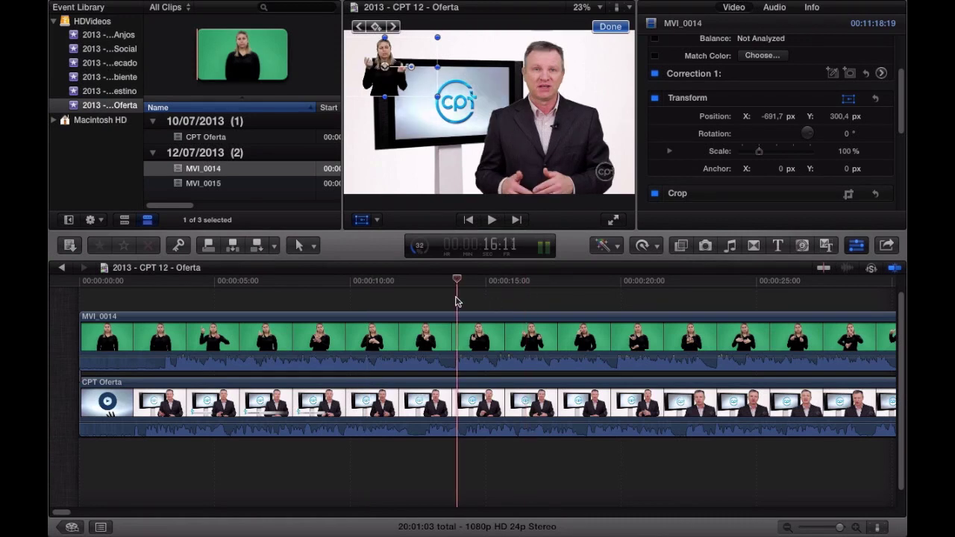
click(384, 300)
click(262, 301)
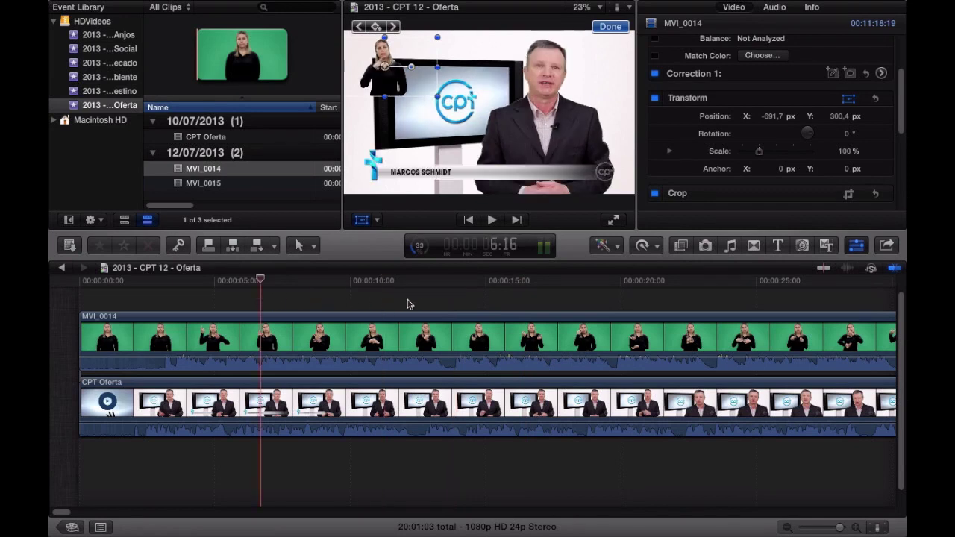
click(622, 306)
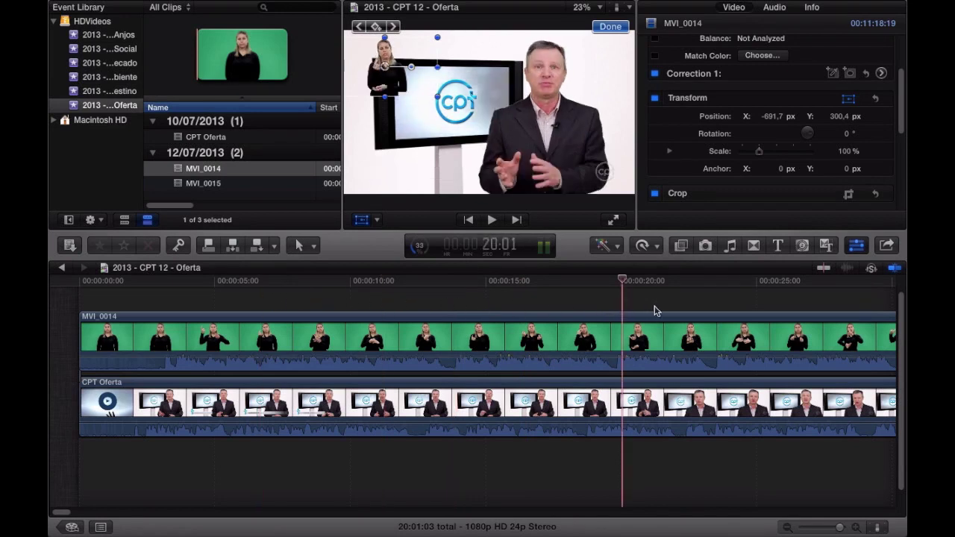
click(553, 301)
click(498, 301)
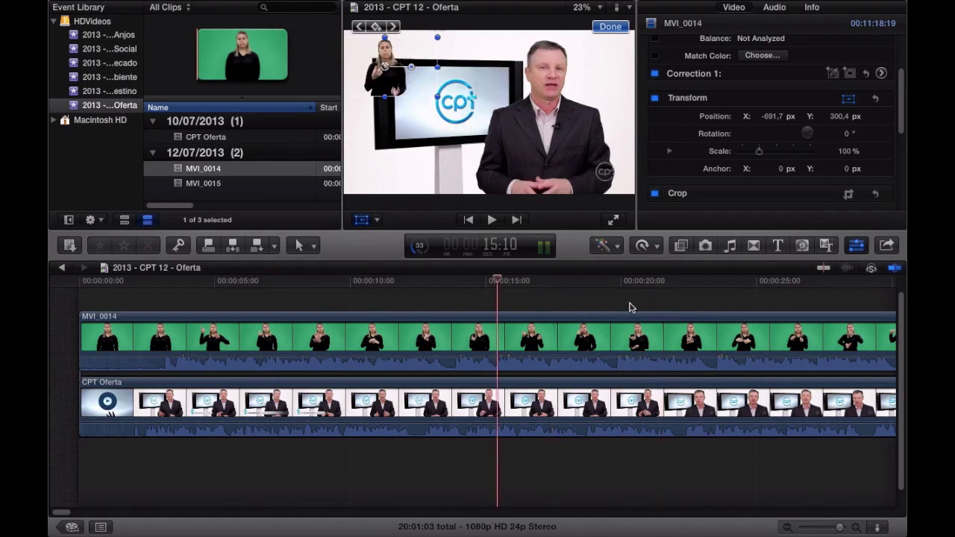
click(688, 309)
click(746, 308)
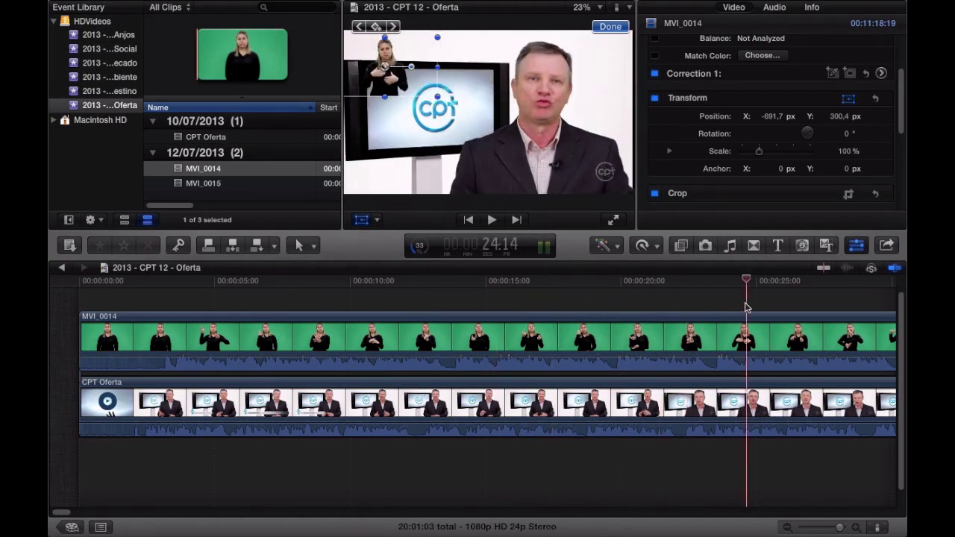
click(314, 299)
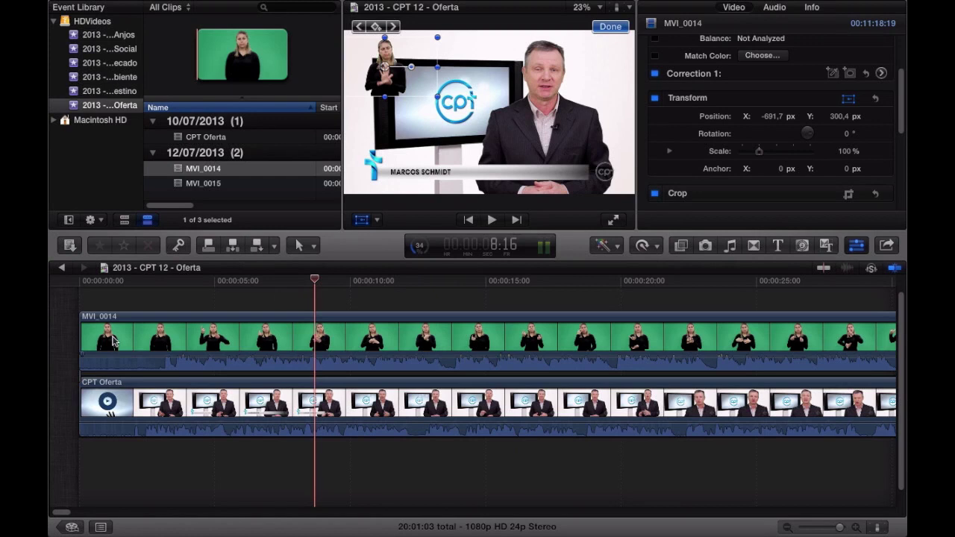
Insert the Grey Scale generator at the start of the timeline, between the MVI_0014 and CPT Oferta clips.
scroll(136, 308, up, 1)
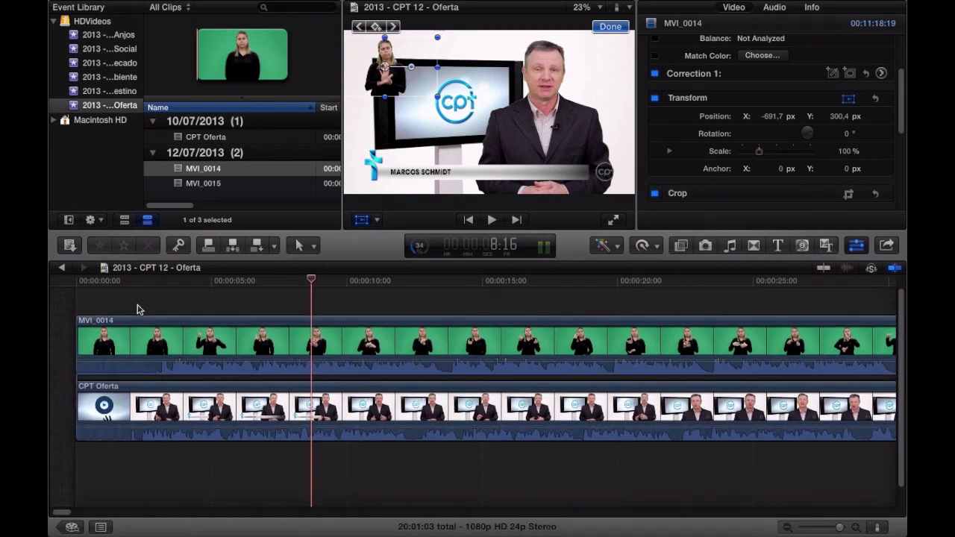
click(827, 249)
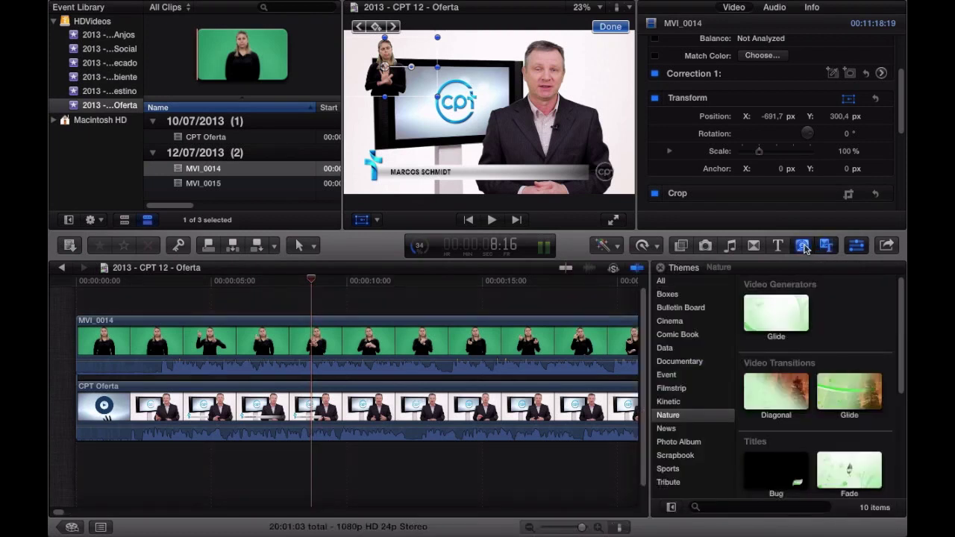
click(803, 247)
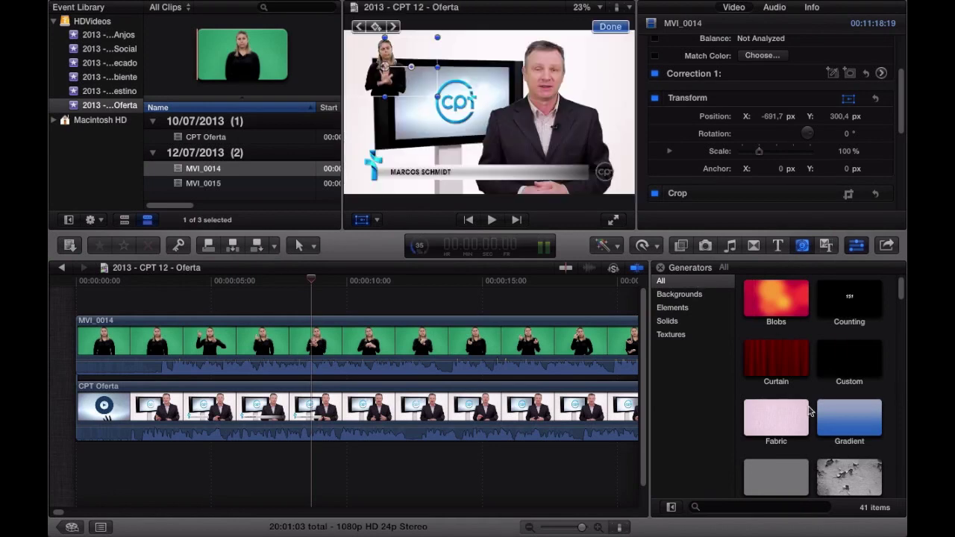
scroll(803, 418, down, 3)
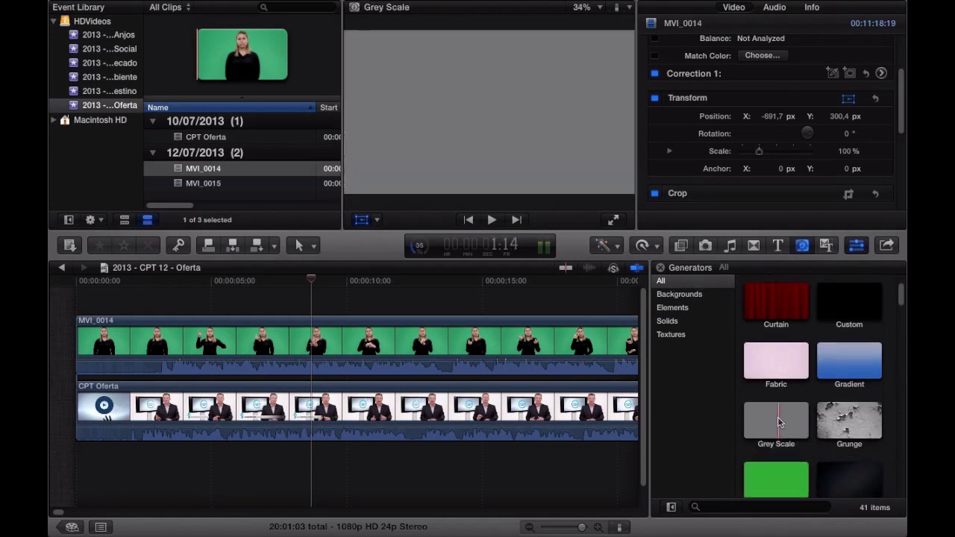
click(769, 422)
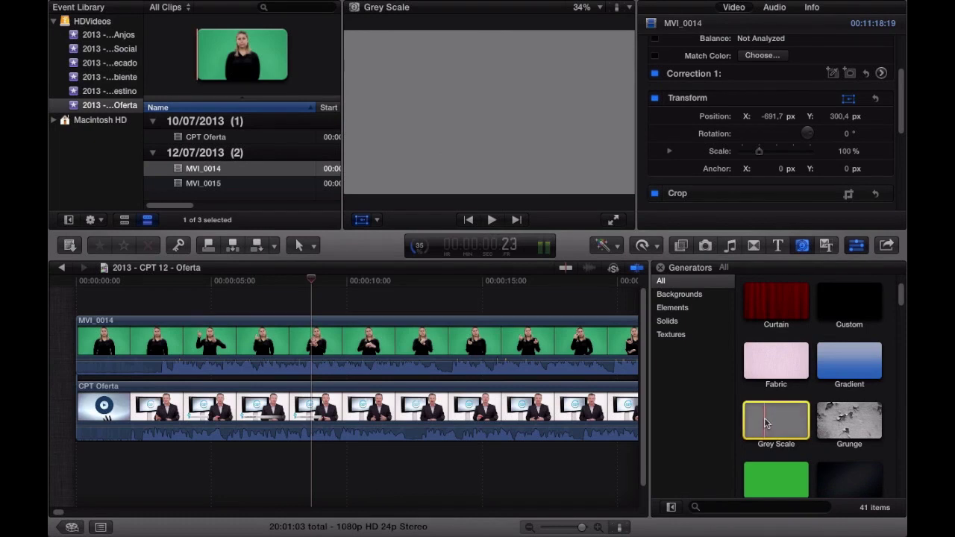
drag(769, 423, 78, 366)
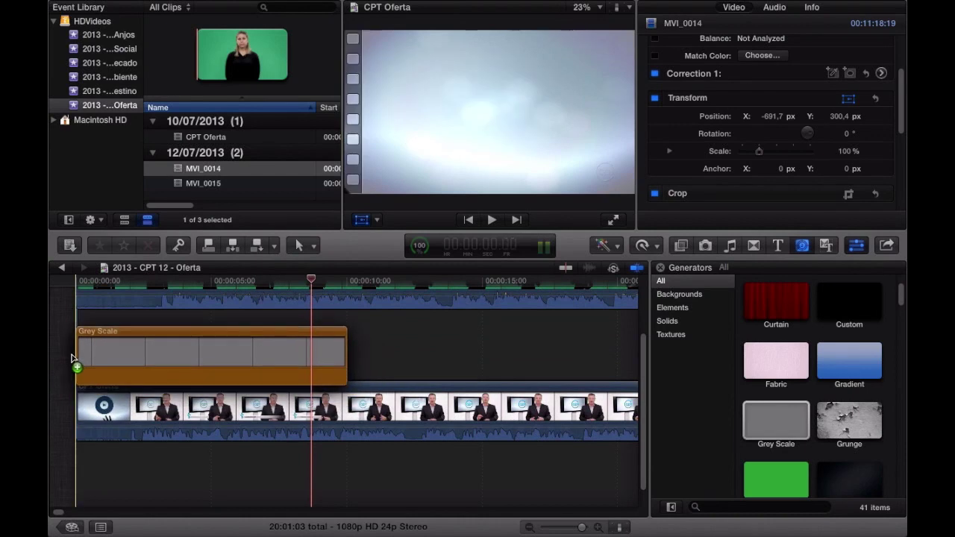
At 3:19, scale the Grey Scale generator down and place it behind the interpreter in the upper-left corner of the frame.
click(108, 473)
click(179, 476)
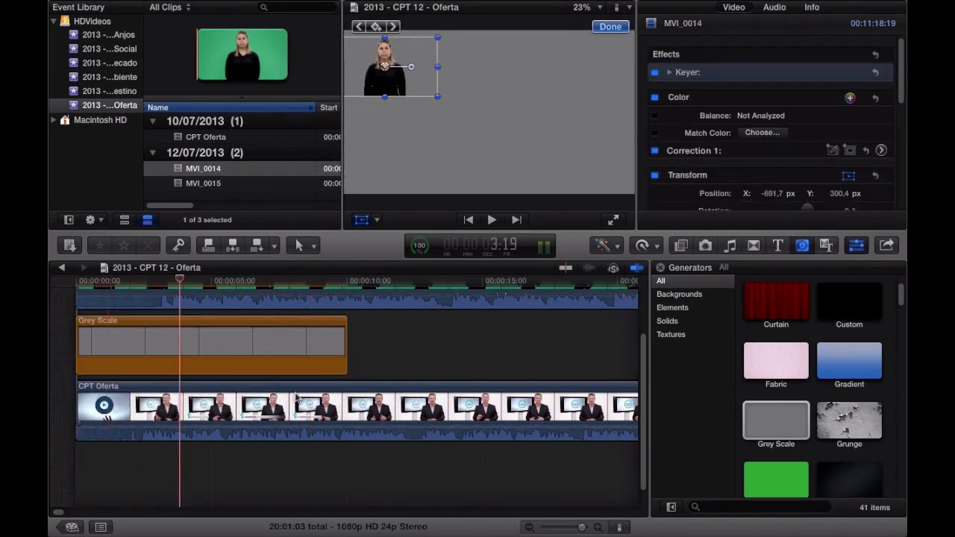
scroll(296, 395, up, 2)
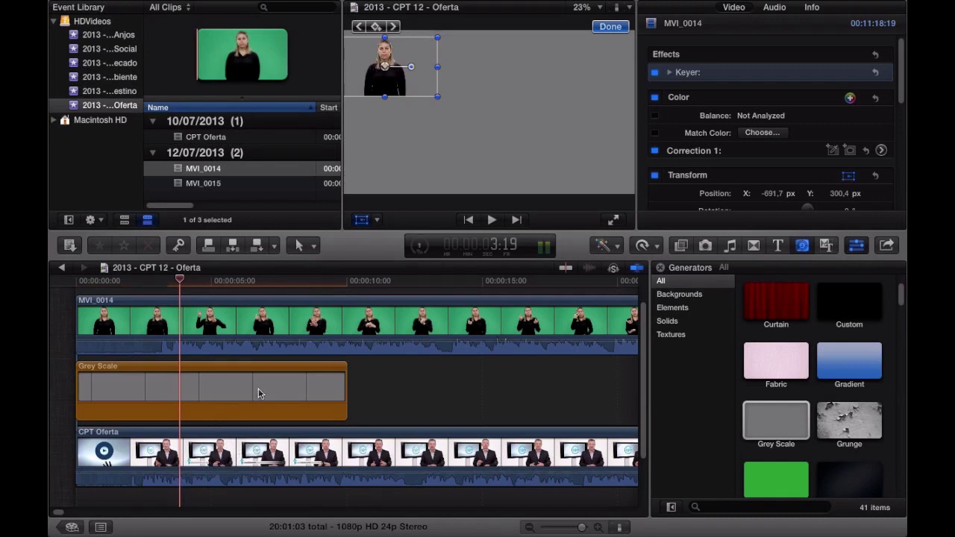
click(230, 388)
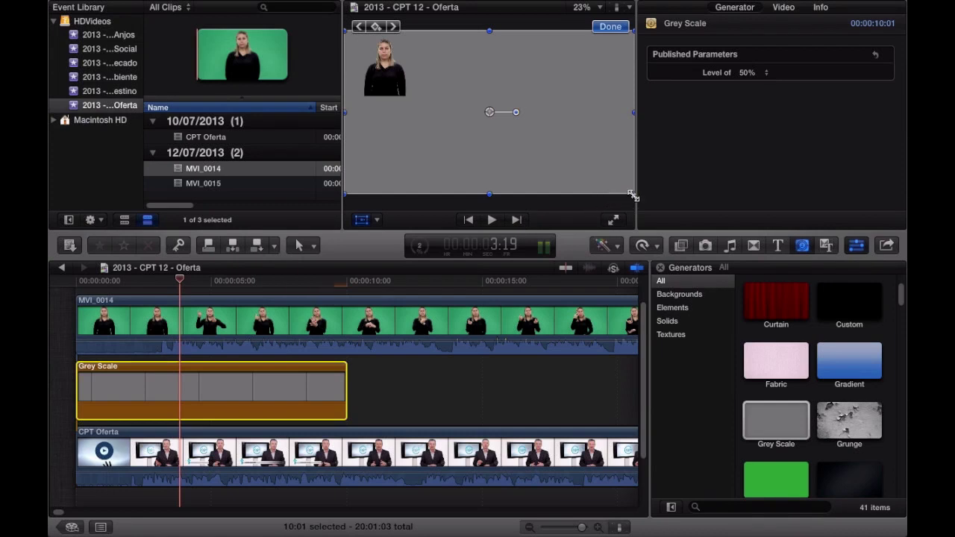
drag(633, 196, 399, 86)
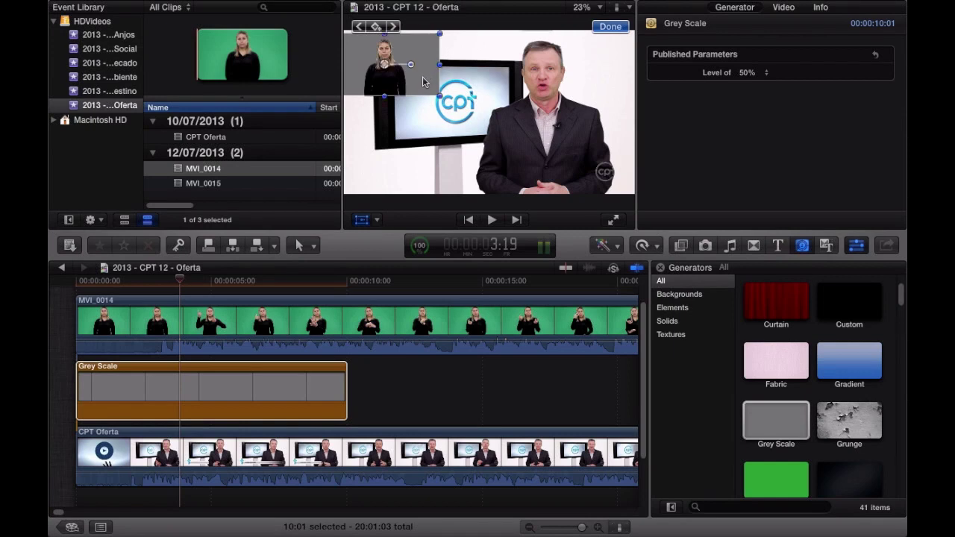
Use the Crop tool in Trim mode to trim the right edge of the Grey Scale backdrop closer to the interpreter.
right_click(425, 82)
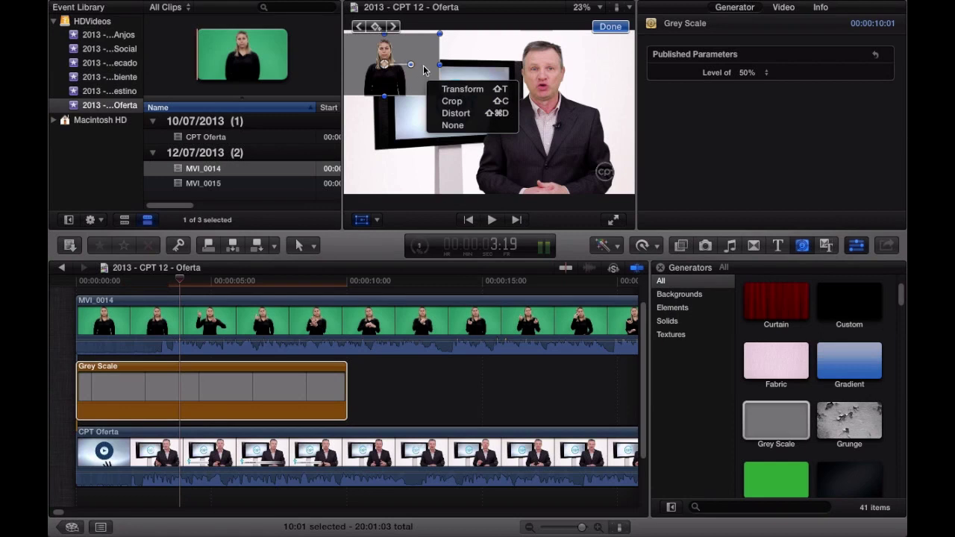
click(450, 103)
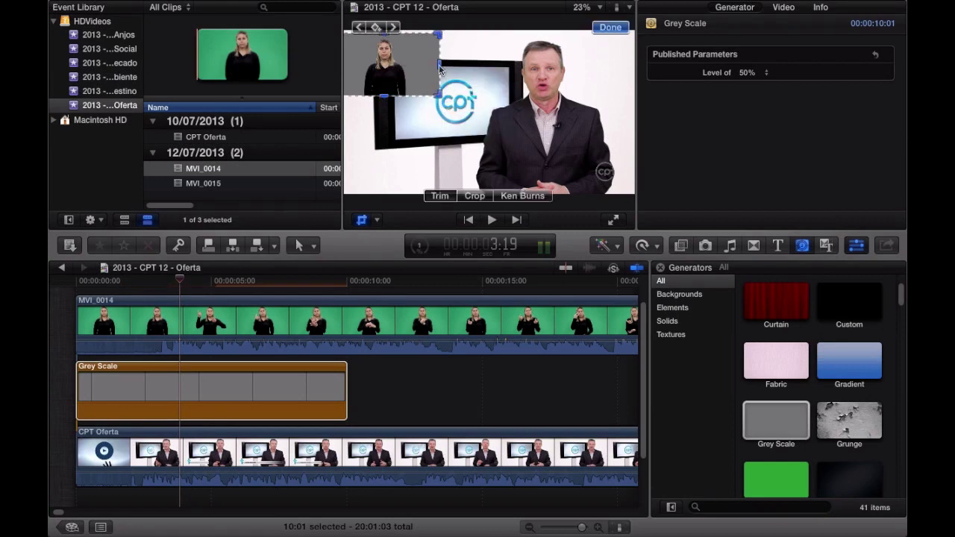
drag(441, 69, 415, 69)
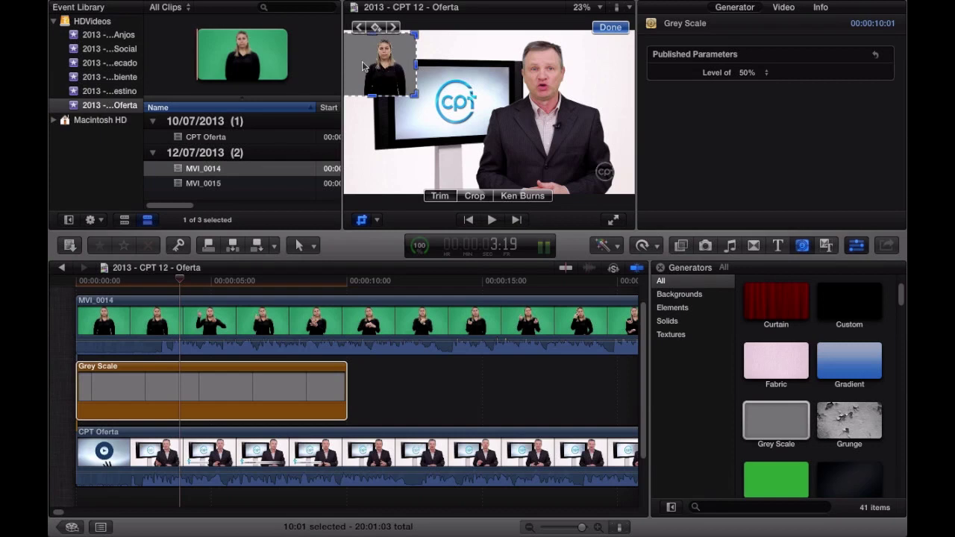
Trim the left and right edges of the Grey Scale backdrop around the interpreter, and use Transform to fit it behind her.
drag(356, 64, 416, 70)
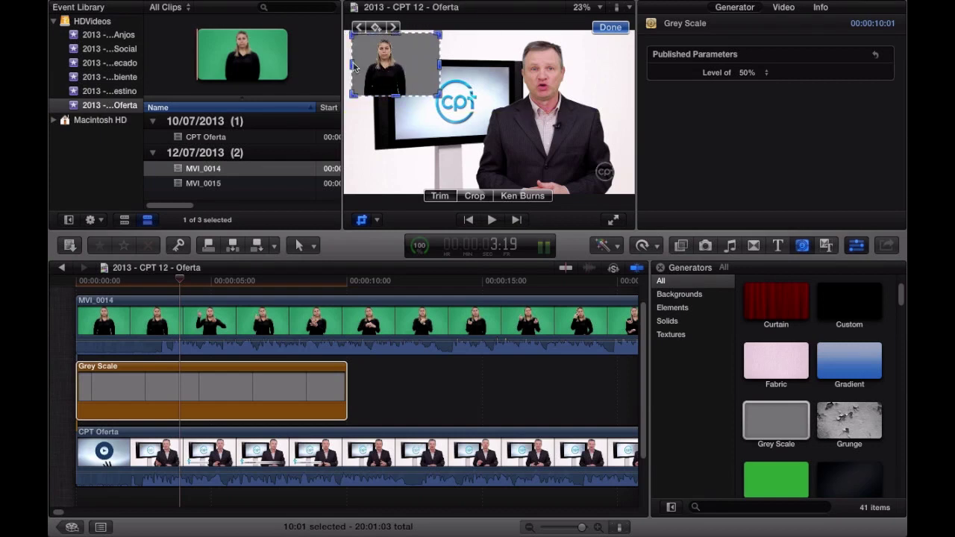
drag(353, 66, 393, 69)
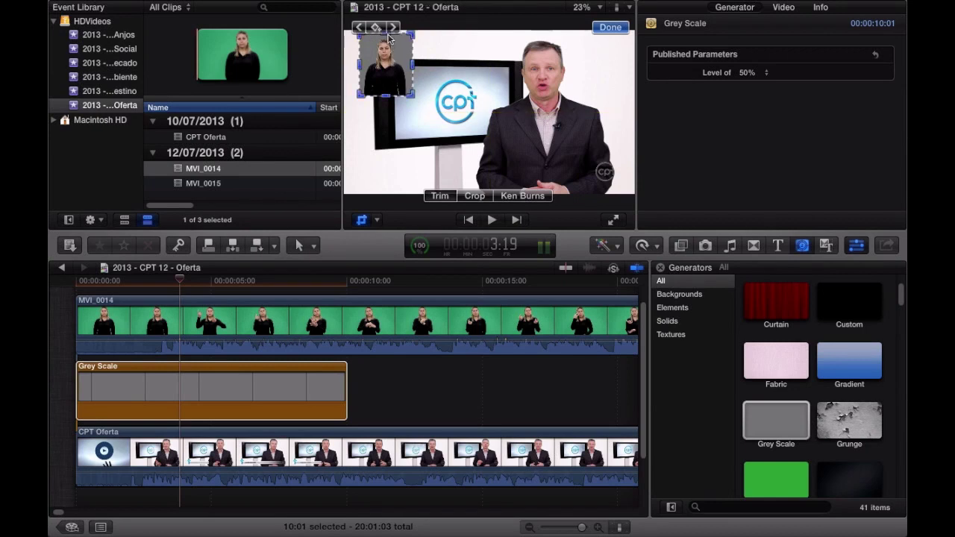
right_click(403, 78)
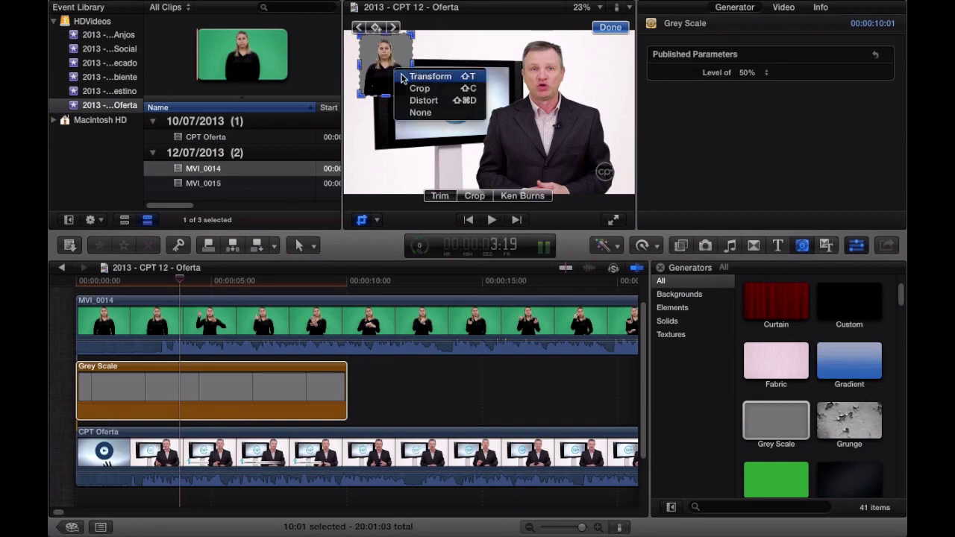
click(407, 78)
drag(412, 97, 406, 81)
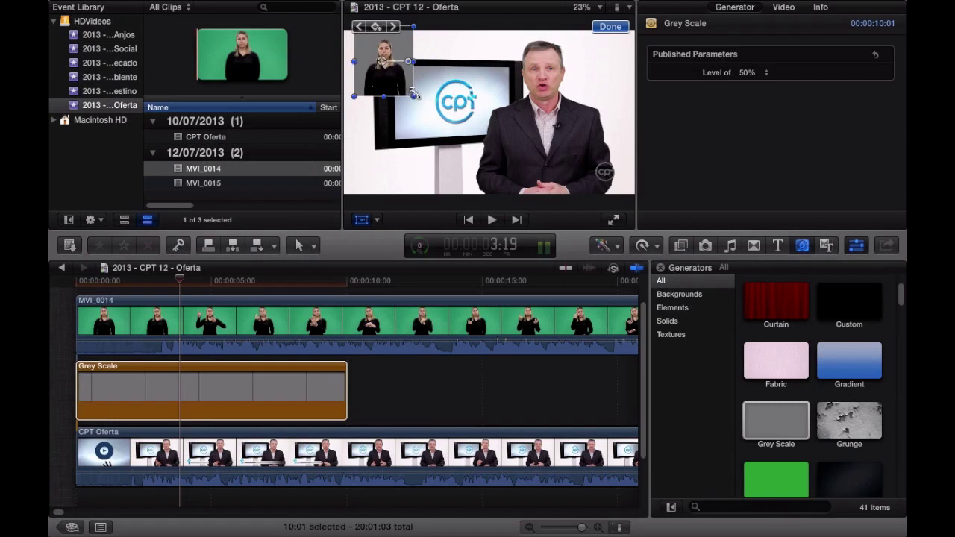
drag(406, 88, 407, 89)
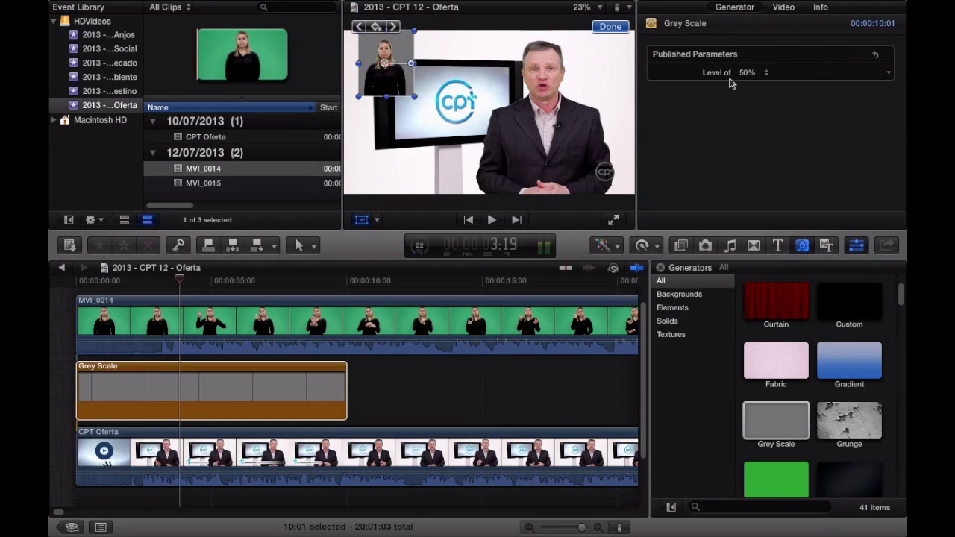
Lower the Grey Scale generator's opacity to 64,21 % so the backdrop is semi-transparent.
click(249, 407)
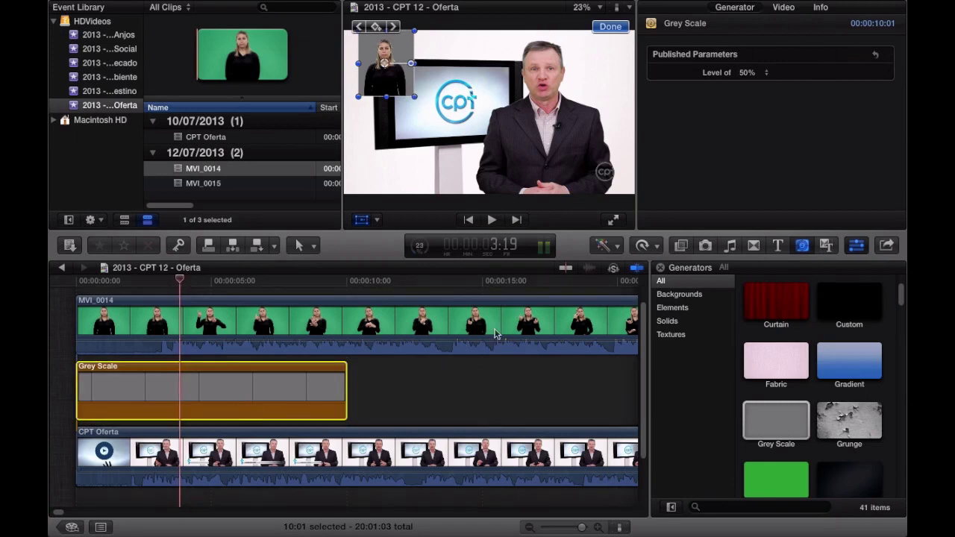
click(780, 8)
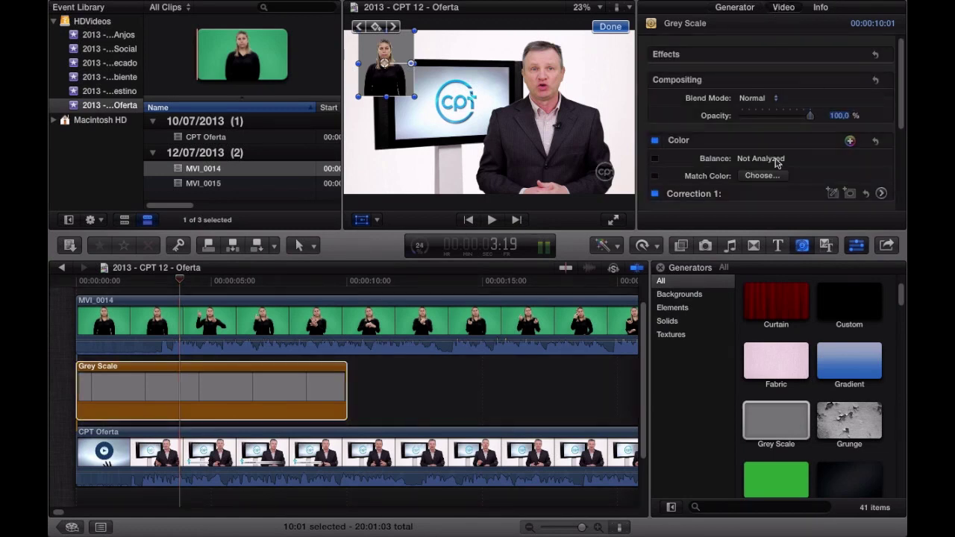
scroll(776, 163, down, 5)
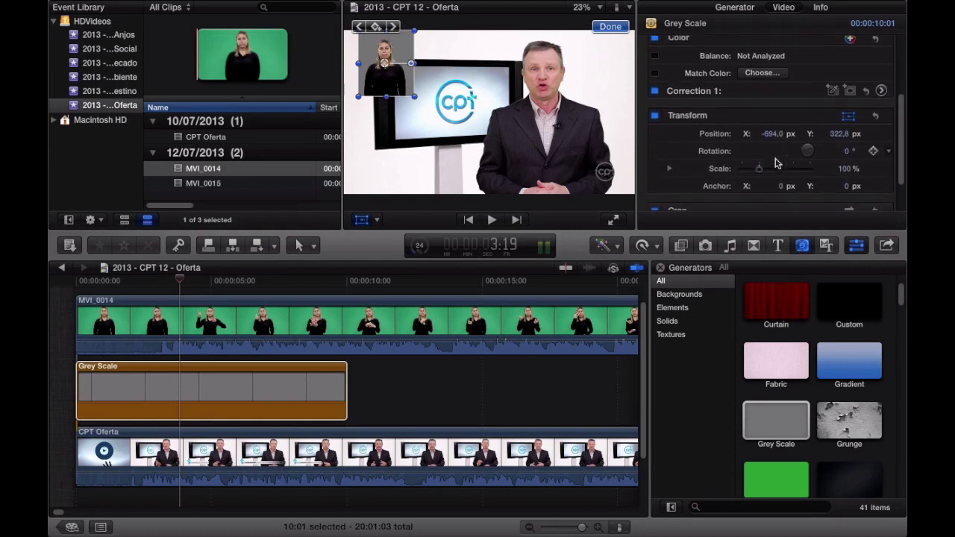
scroll(776, 162, down, 1)
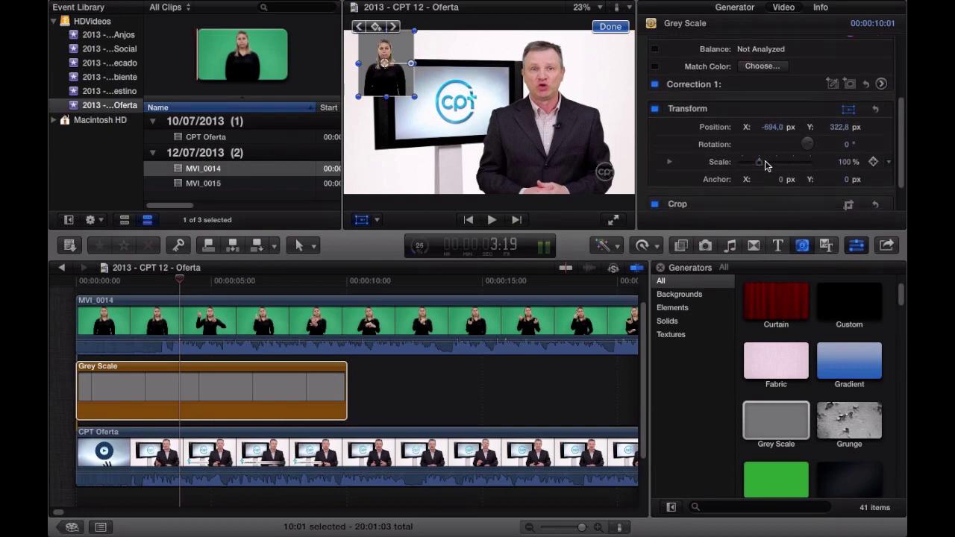
scroll(781, 160, up, 5)
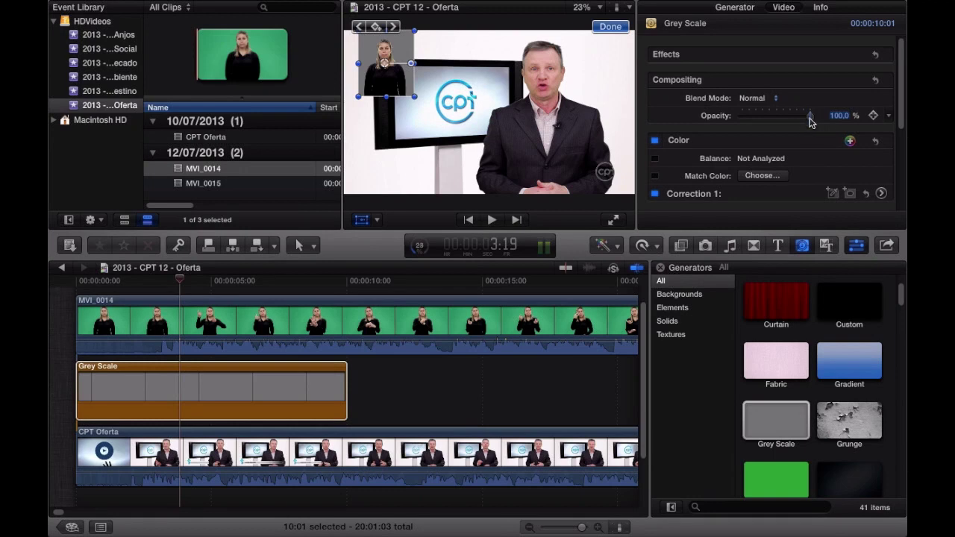
click(278, 400)
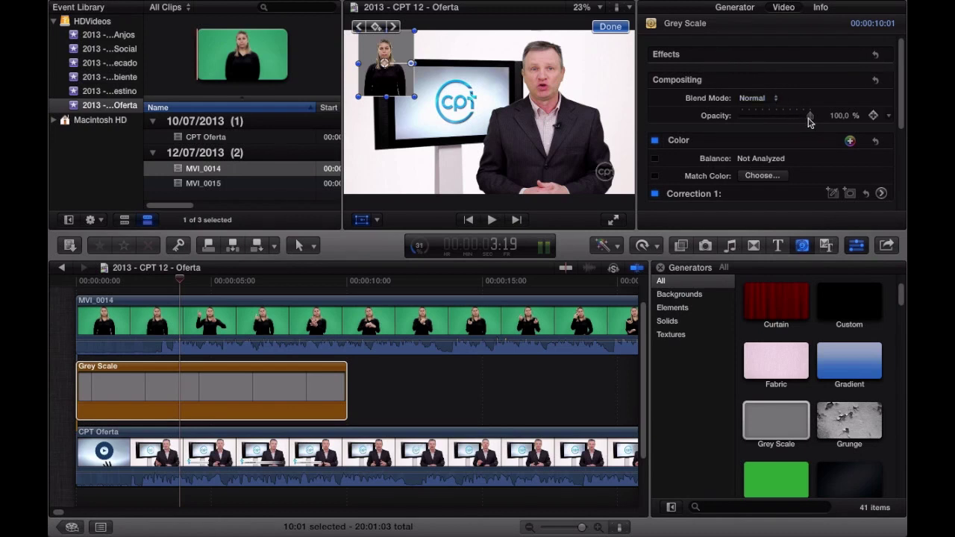
drag(810, 119, 784, 120)
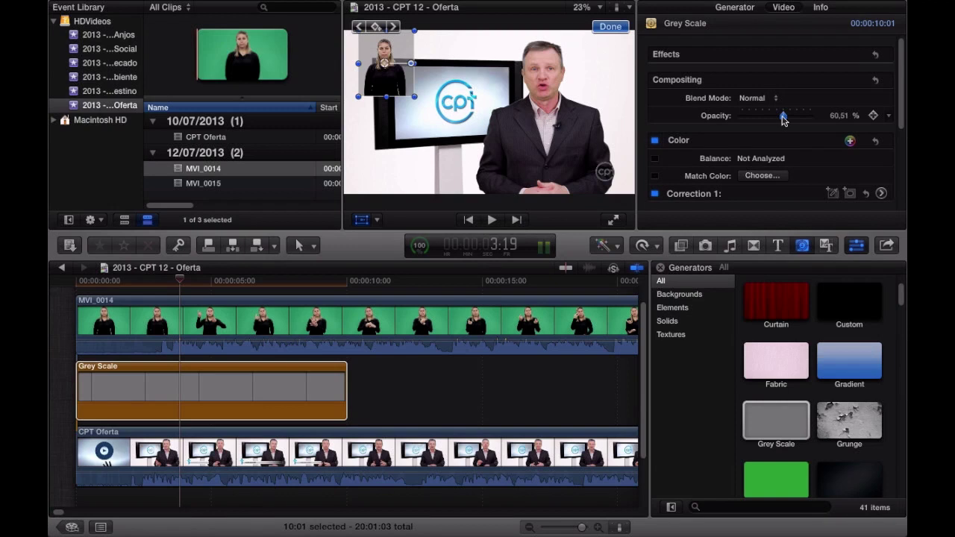
drag(783, 121, 785, 121)
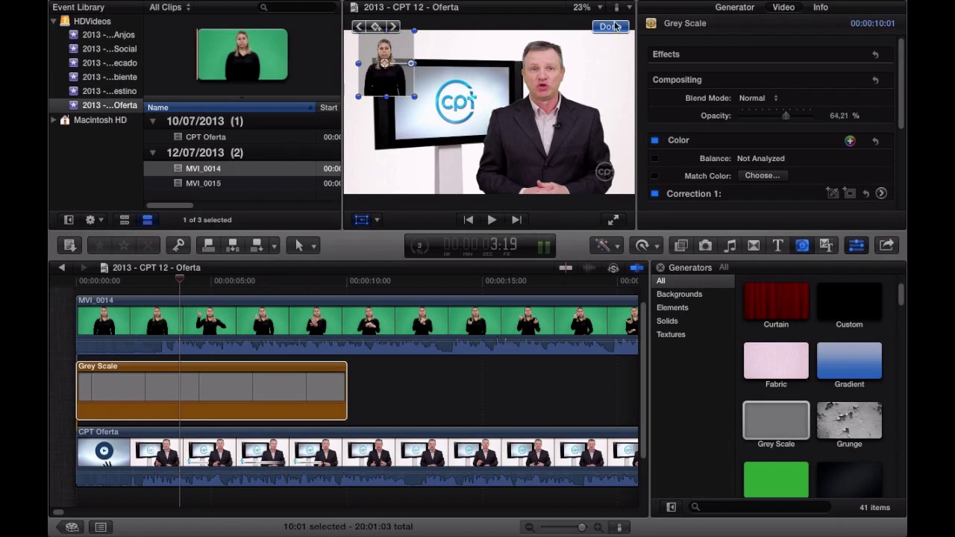
Hide the Inspector and narrow the event browser to give the viewer more room.
click(858, 246)
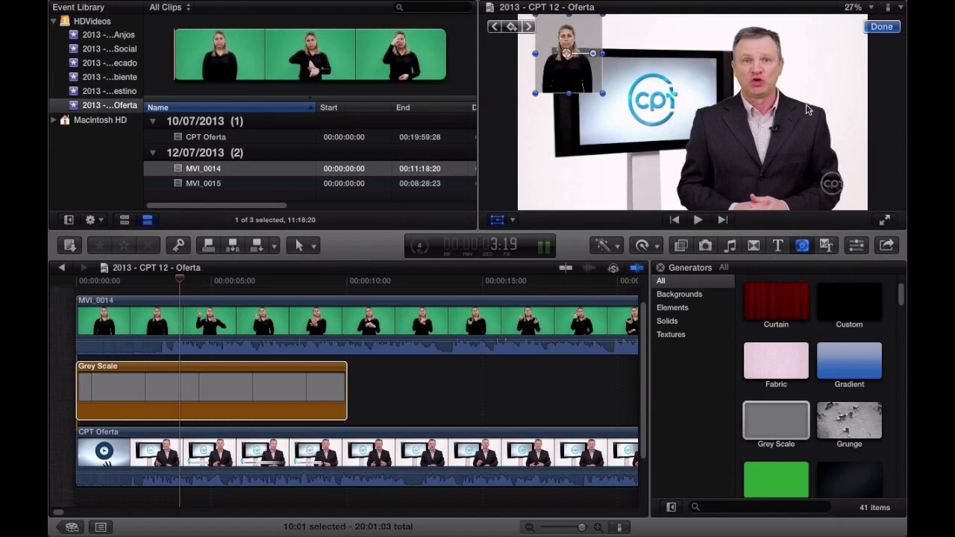
click(477, 126)
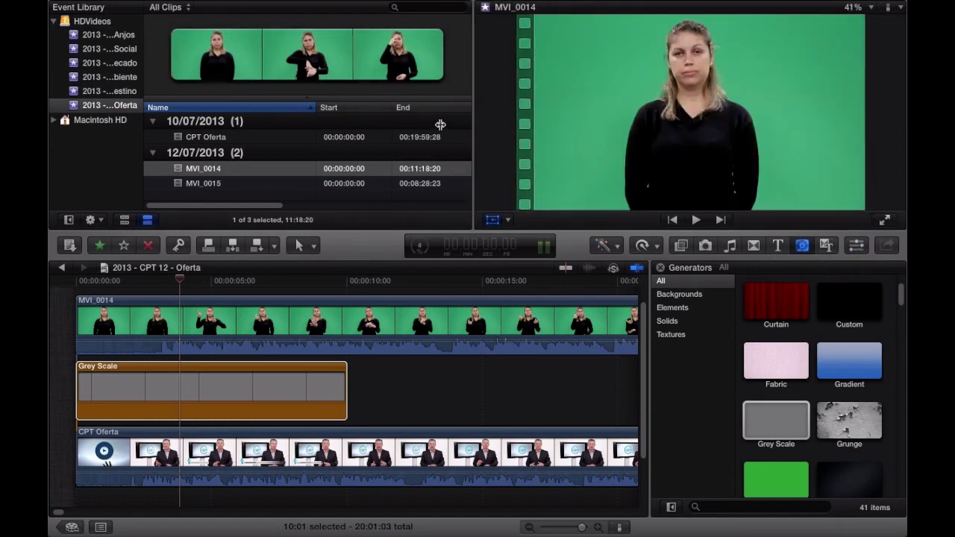
drag(440, 125, 330, 108)
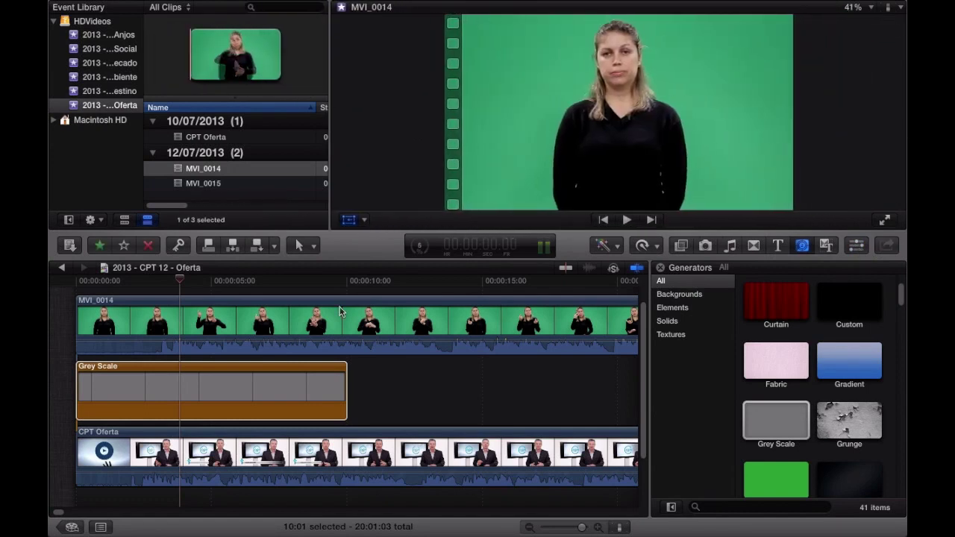
Finish the Transform edit and play from 8:01 to about 11:04 to check the frame with and without the grey backdrop.
click(384, 369)
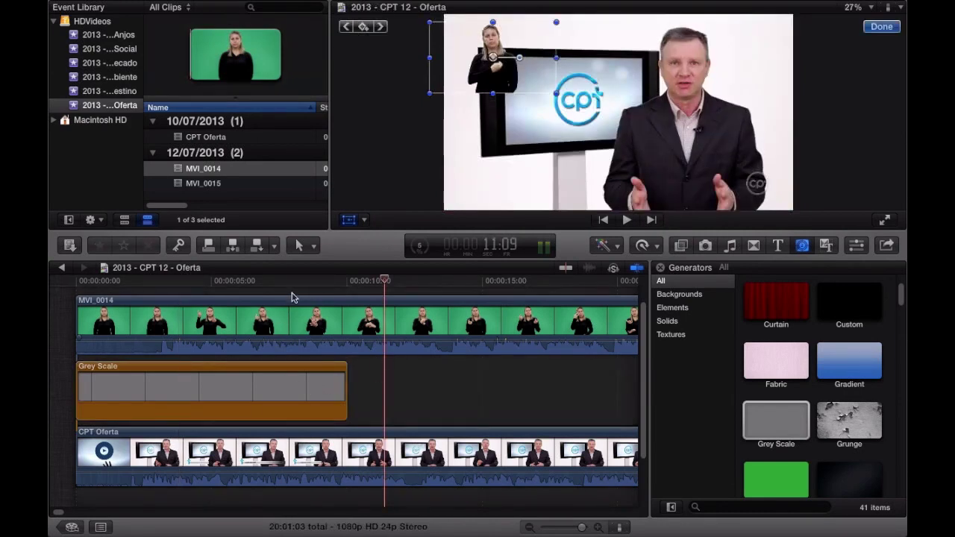
click(292, 297)
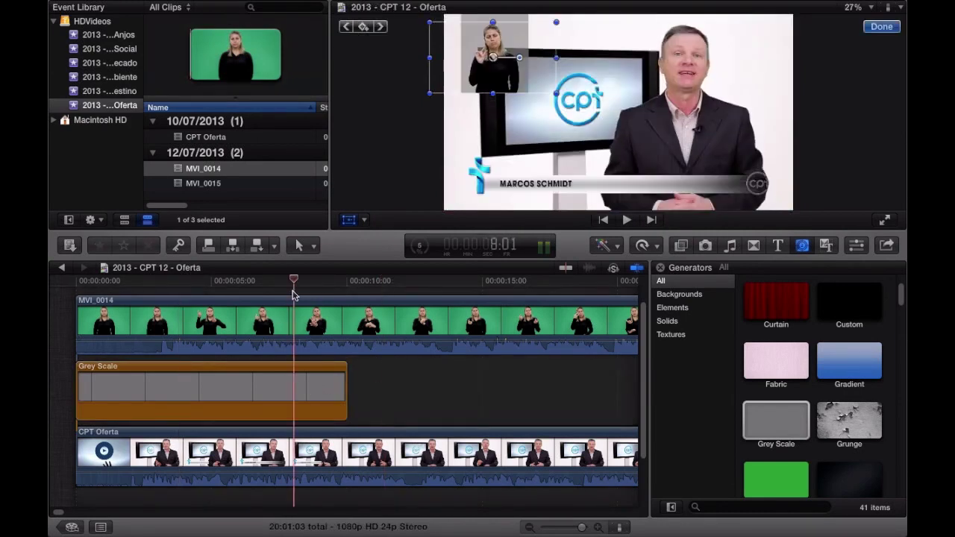
click(881, 28)
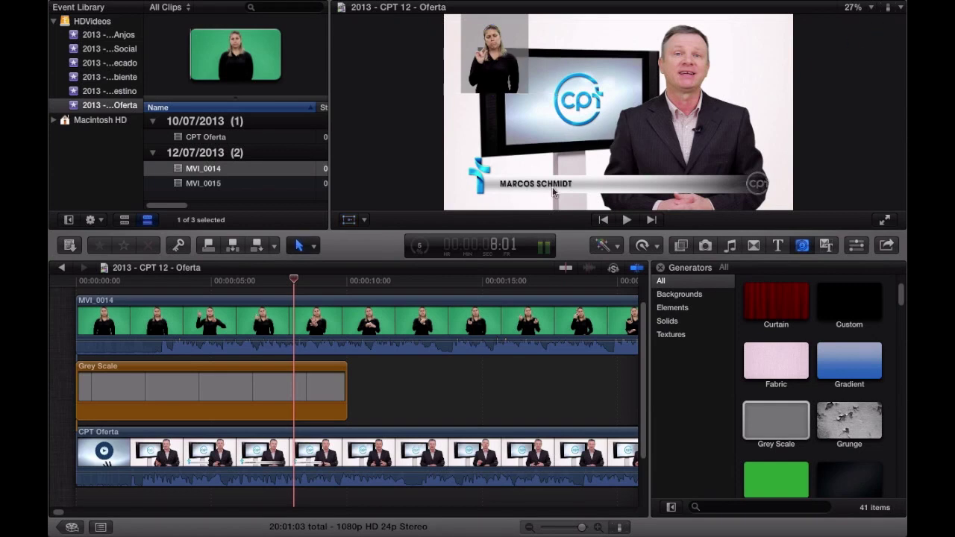
key(space)
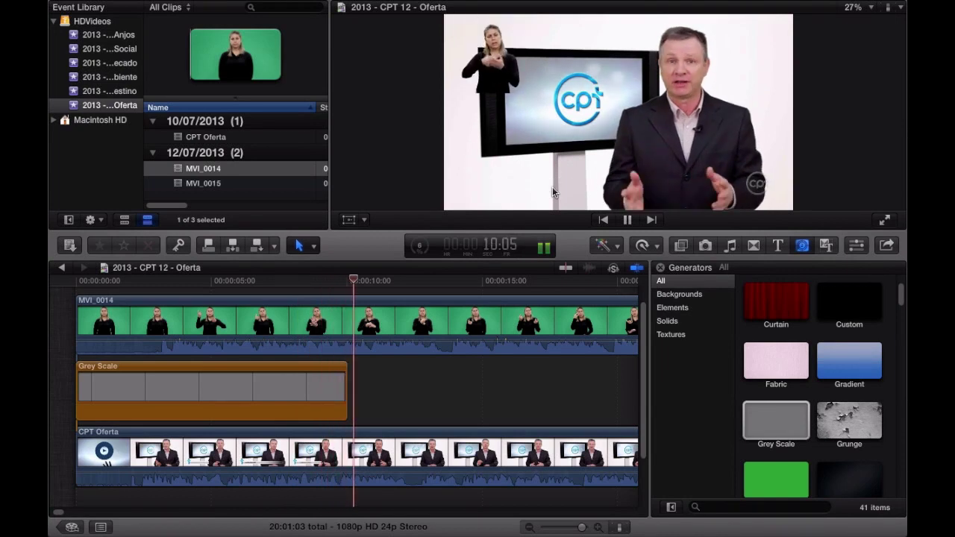
key(space)
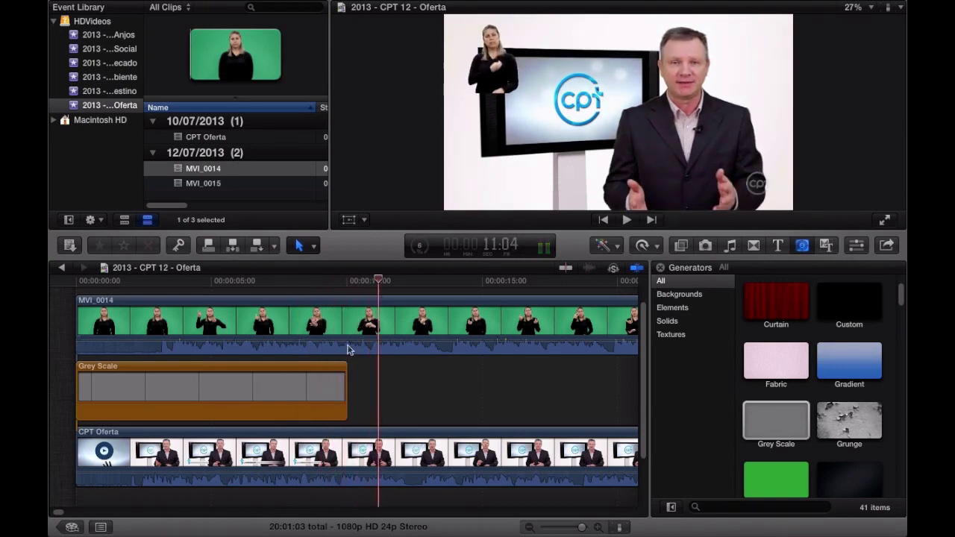
Extend the end of the Grey Scale clip in the timeline past 00:01:15:00, beneath the interpreter clip.
click(340, 388)
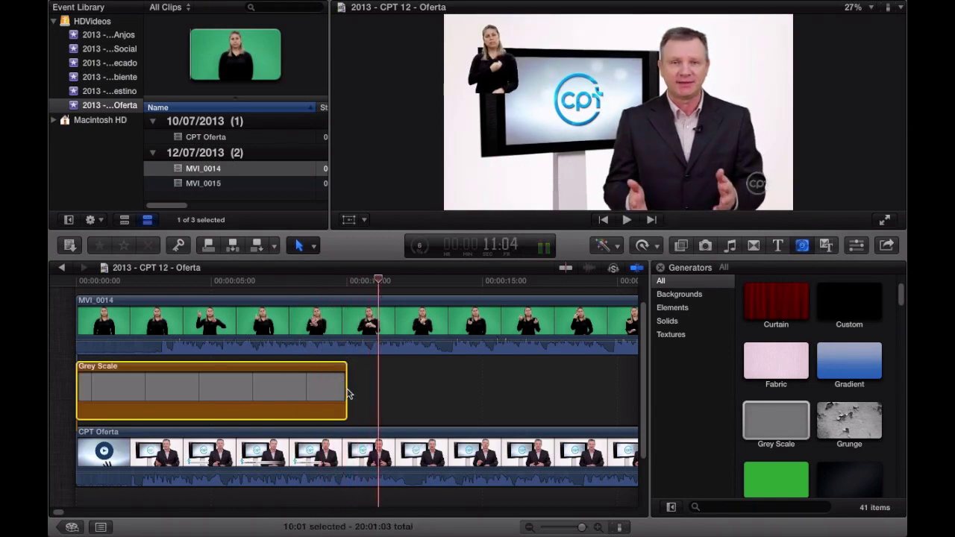
drag(344, 388, 614, 406)
scroll(470, 416, right, 10)
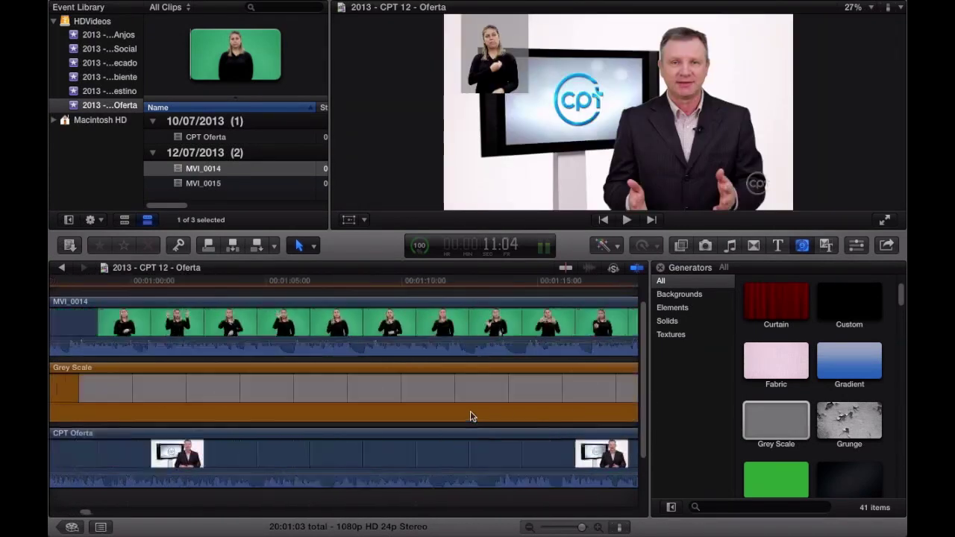
Check the backdrop behind the interpreter at 5:00, and play the sequence from 8:03 to about 27:17.
scroll(470, 413, left, 12)
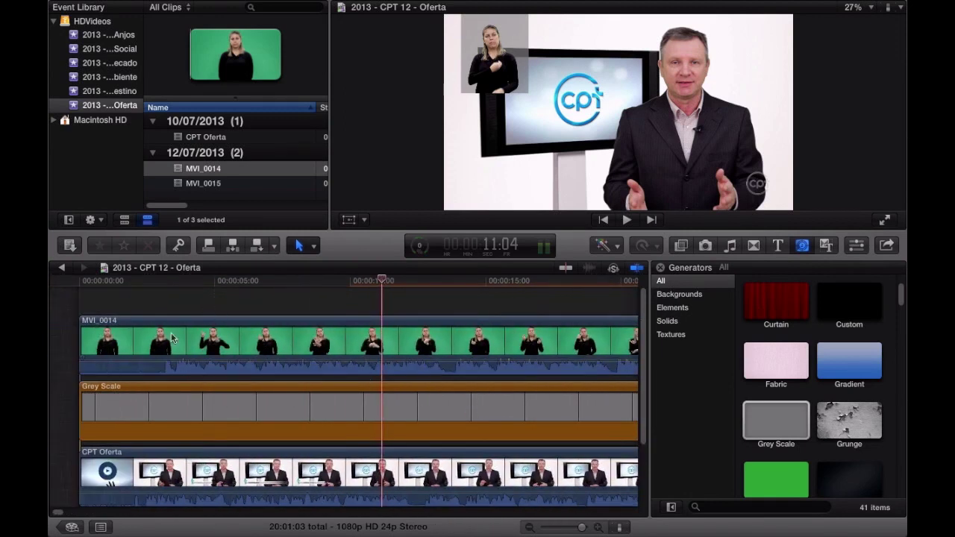
click(214, 309)
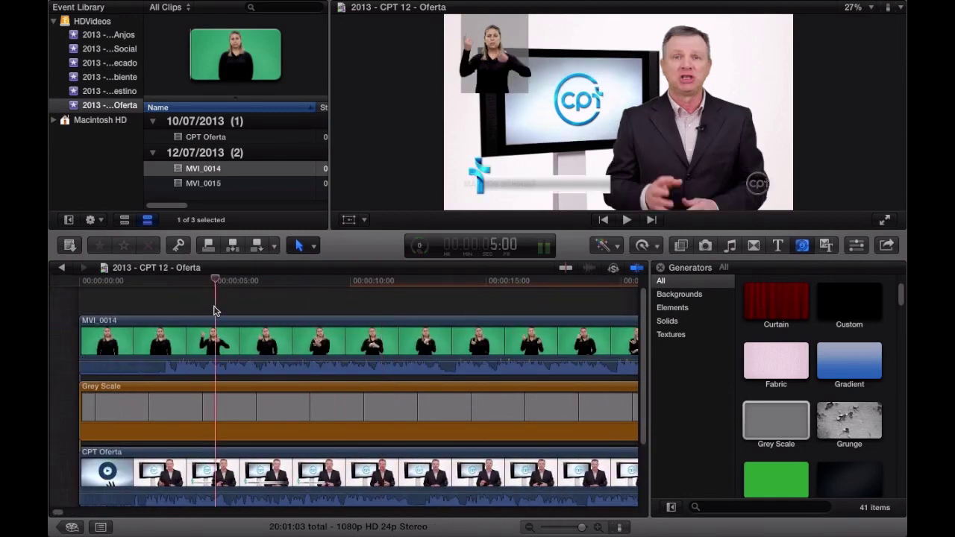
click(299, 309)
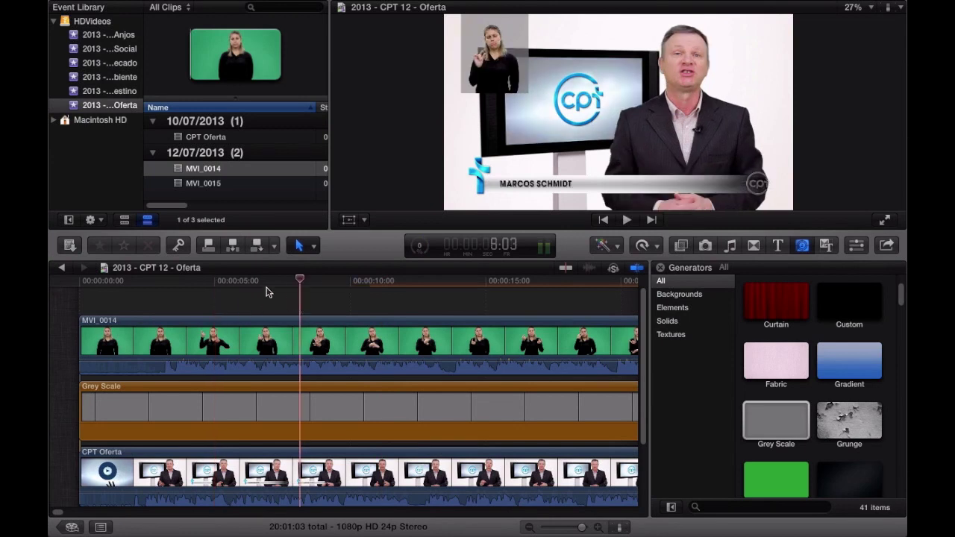
key(space)
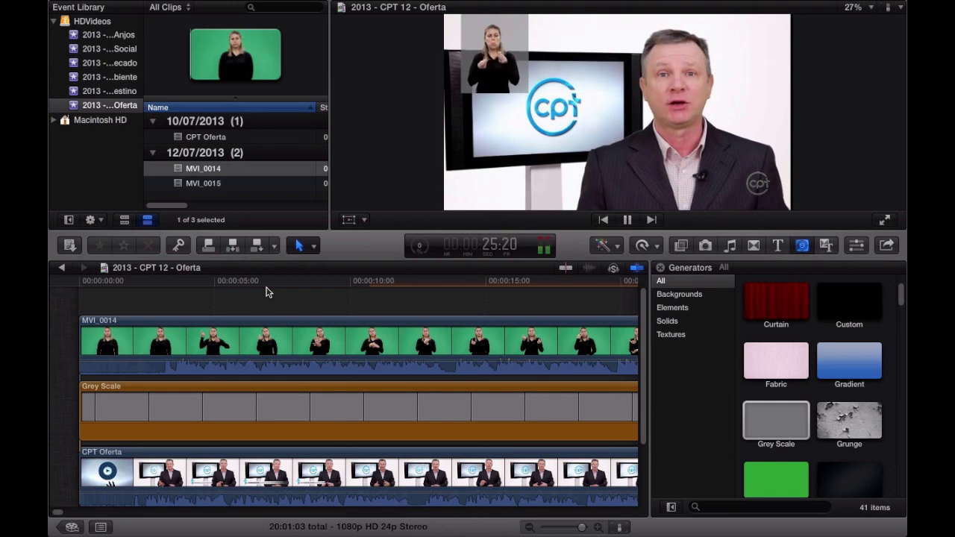
key(space)
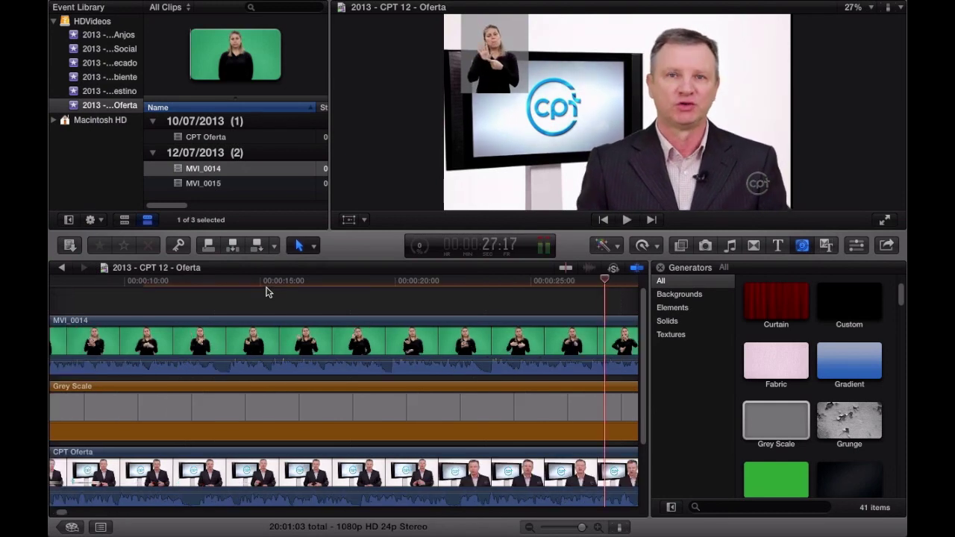
Hide the Generators browser and review the interpreter overlay in the opening seconds, ending with the playhead at the timeline's start.
click(660, 268)
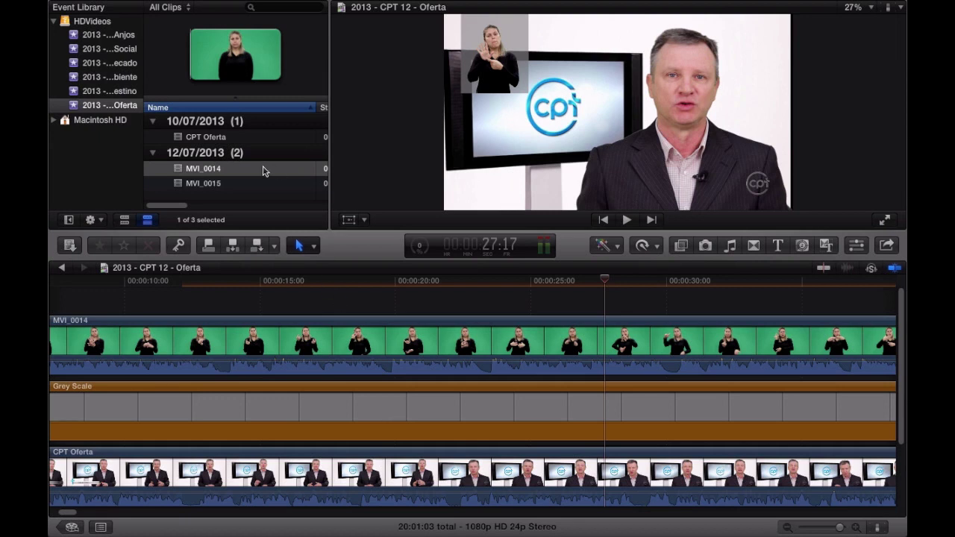
mouse_move(207, 4)
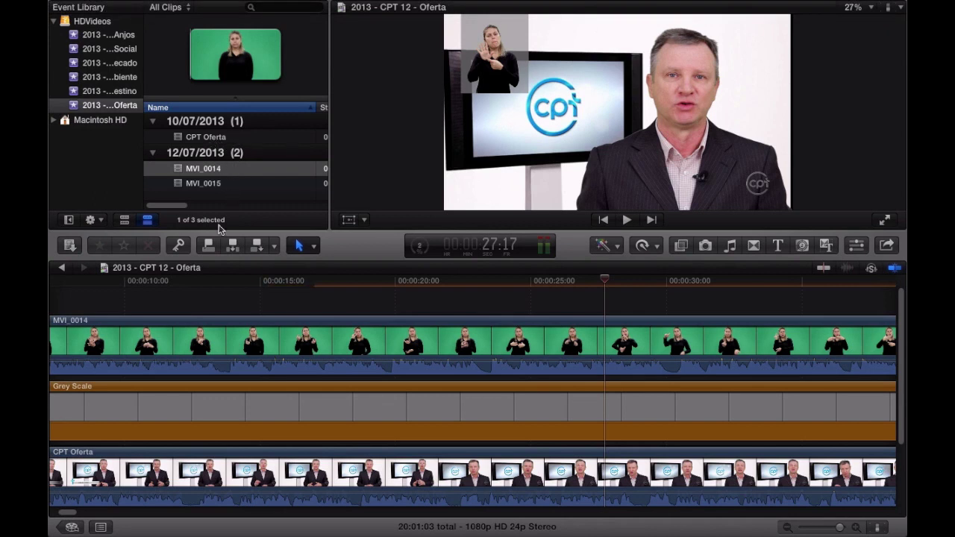
scroll(233, 394, left, 5)
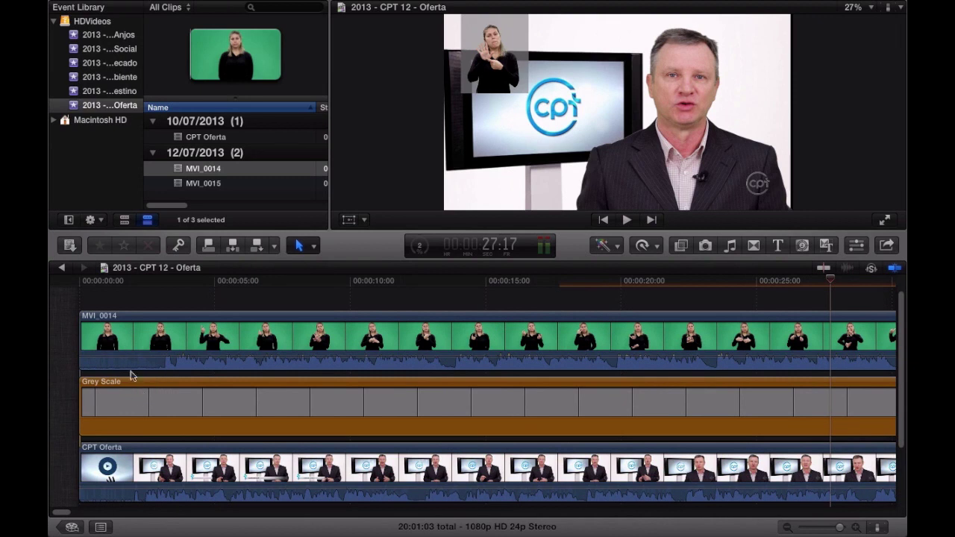
click(94, 305)
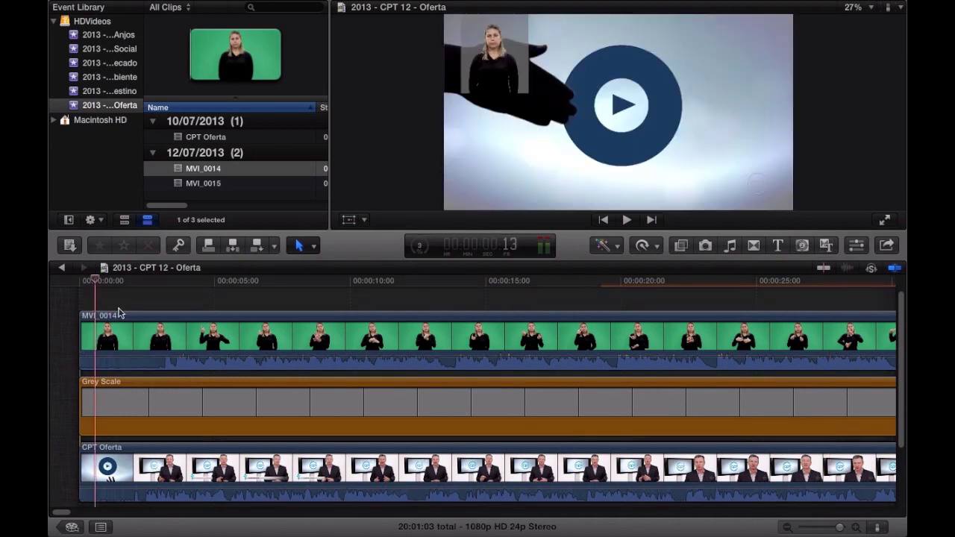
click(153, 304)
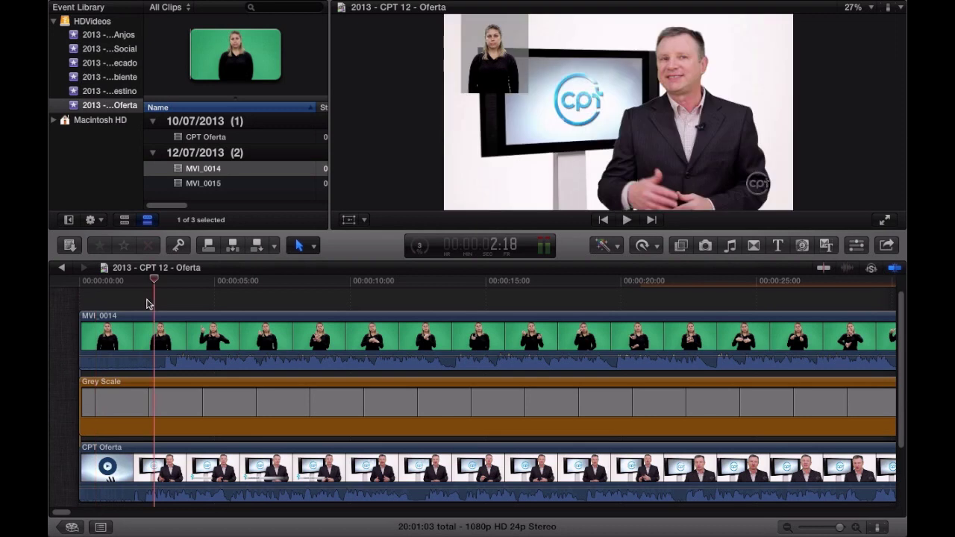
click(131, 301)
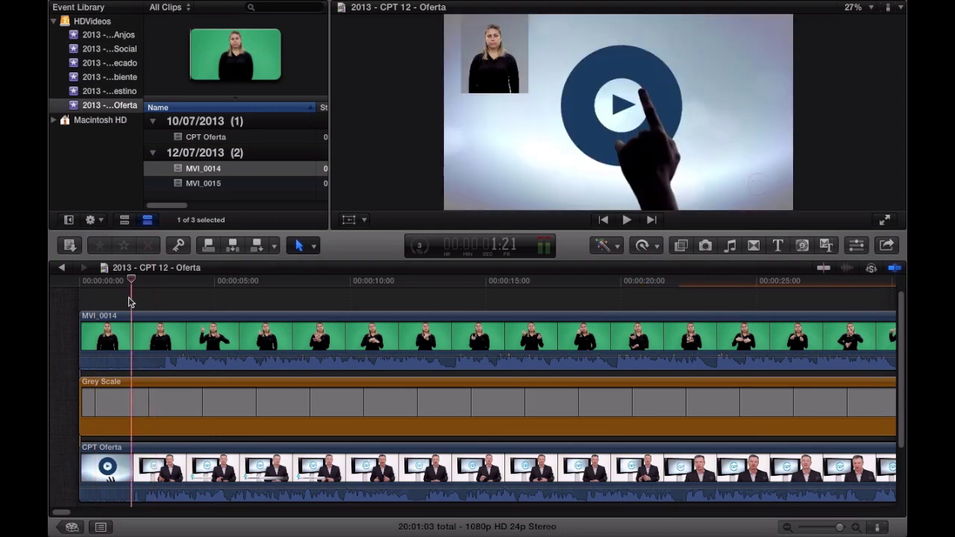
click(82, 302)
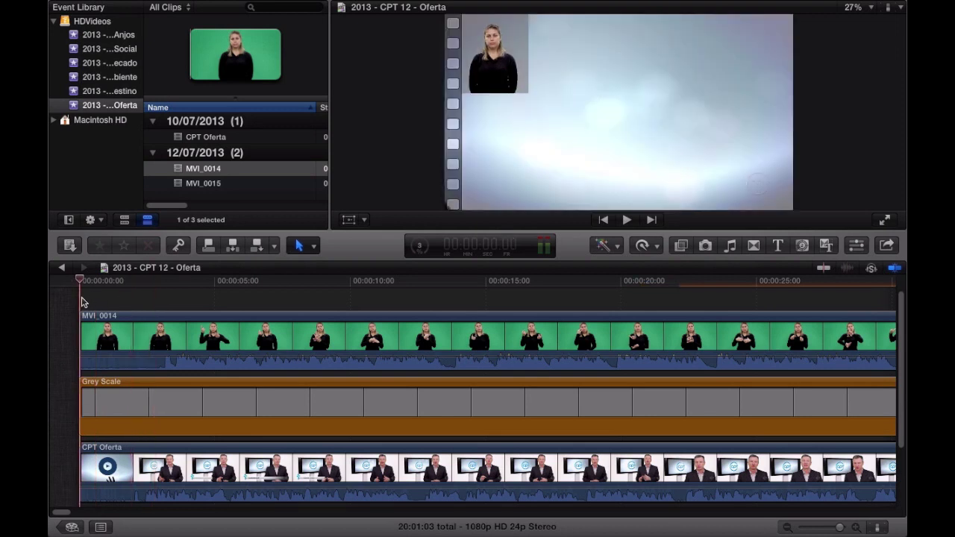
Review the interpreter overlay at several points within the first three seconds, ending at 2:17.
click(147, 304)
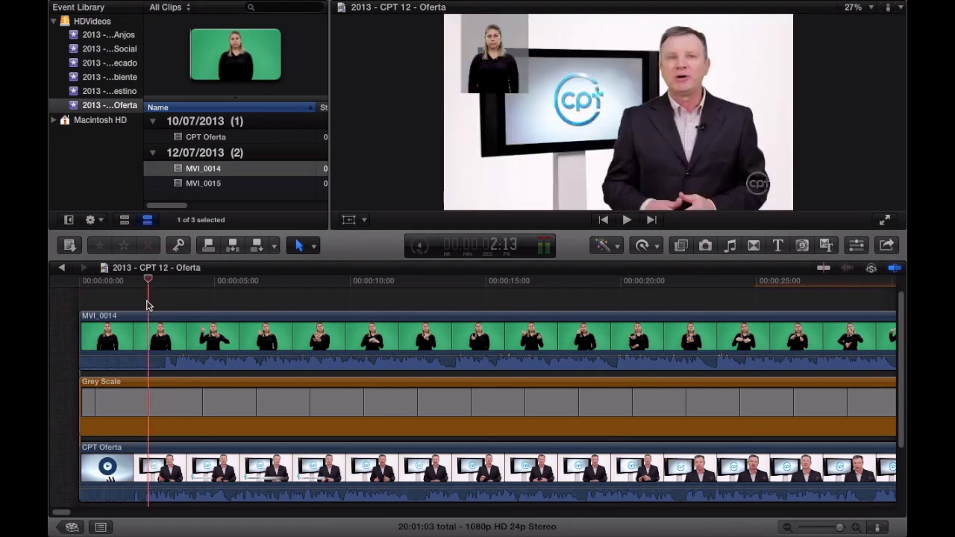
click(82, 302)
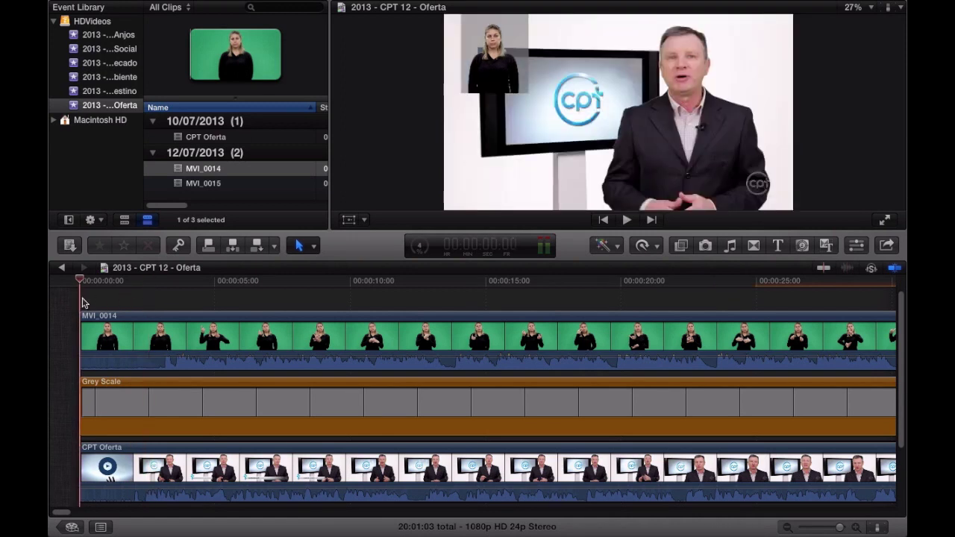
click(147, 300)
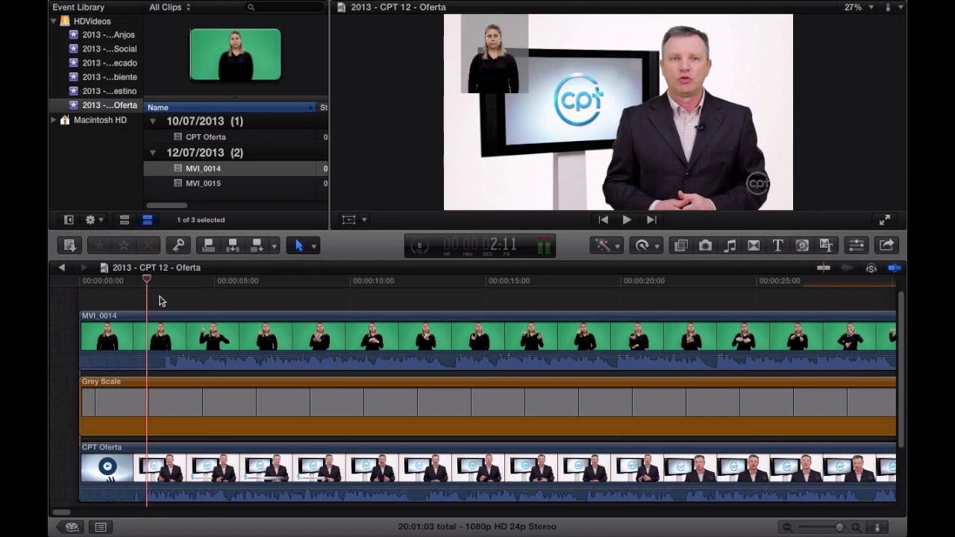
click(162, 300)
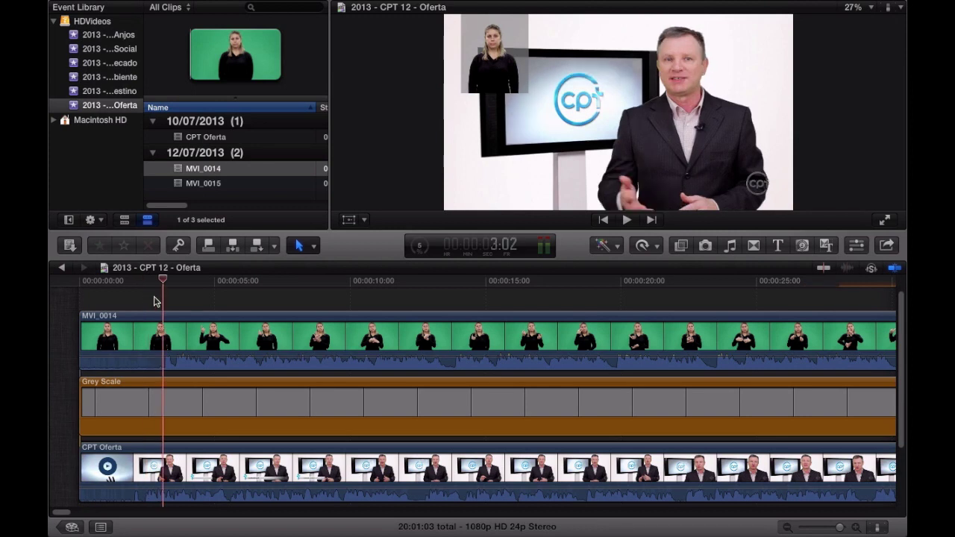
click(152, 294)
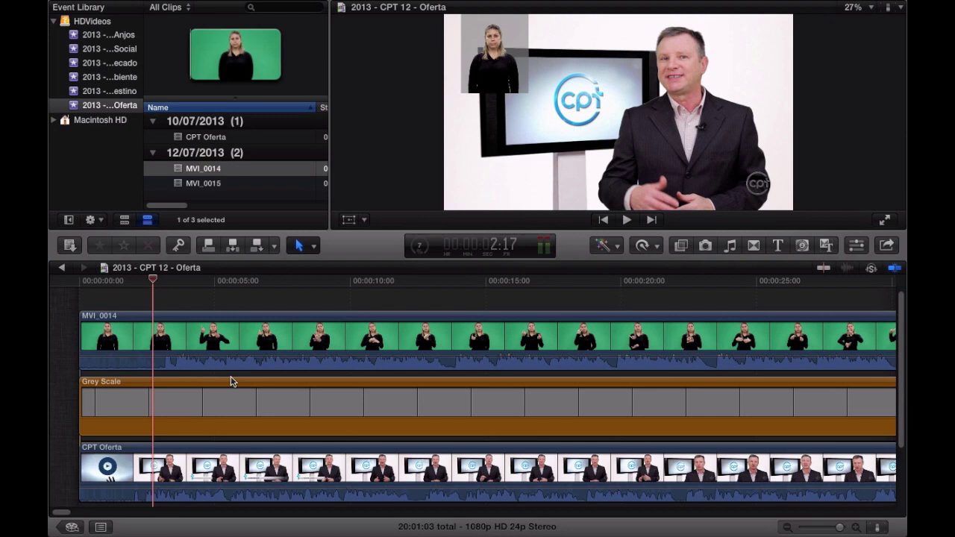
key(XF86AudioRaiseVolume)
Disable the interpreter clip MVI_0014 and play the CPT Oferta video alone from 0:08 to about 6:14.
click(191, 340)
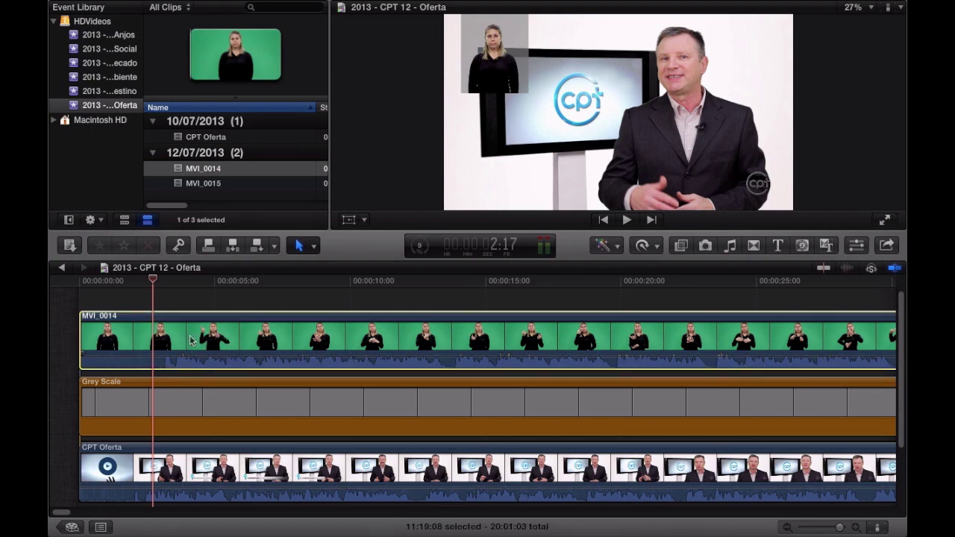
key(v)
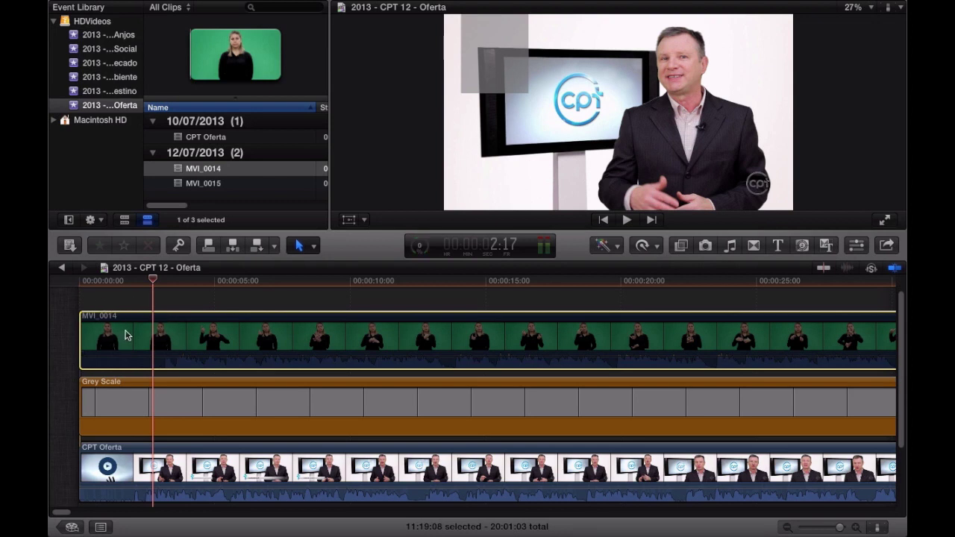
click(87, 301)
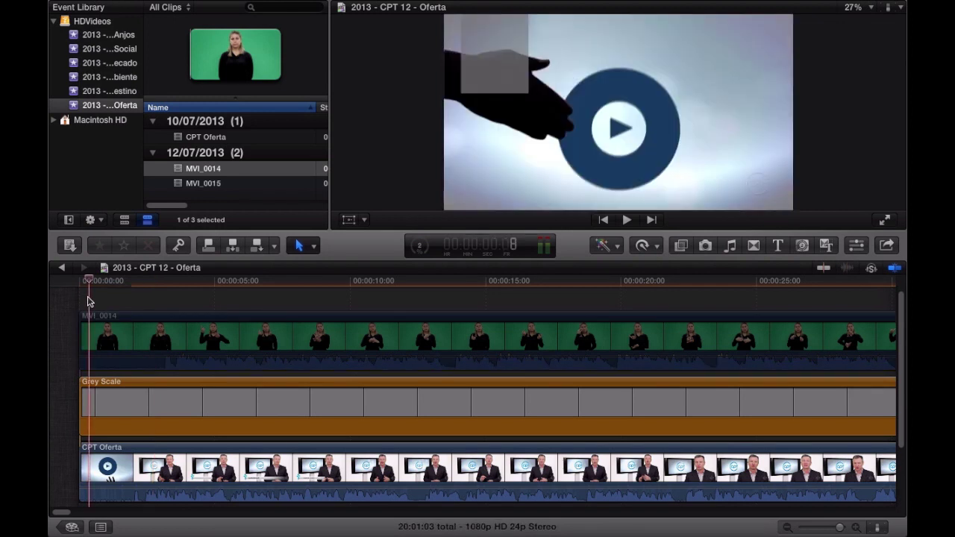
key(space)
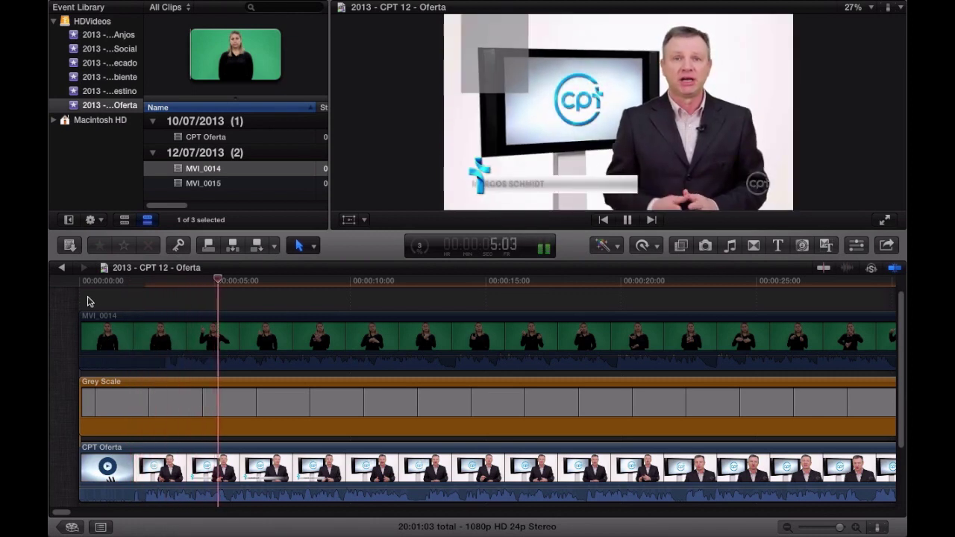
key(space)
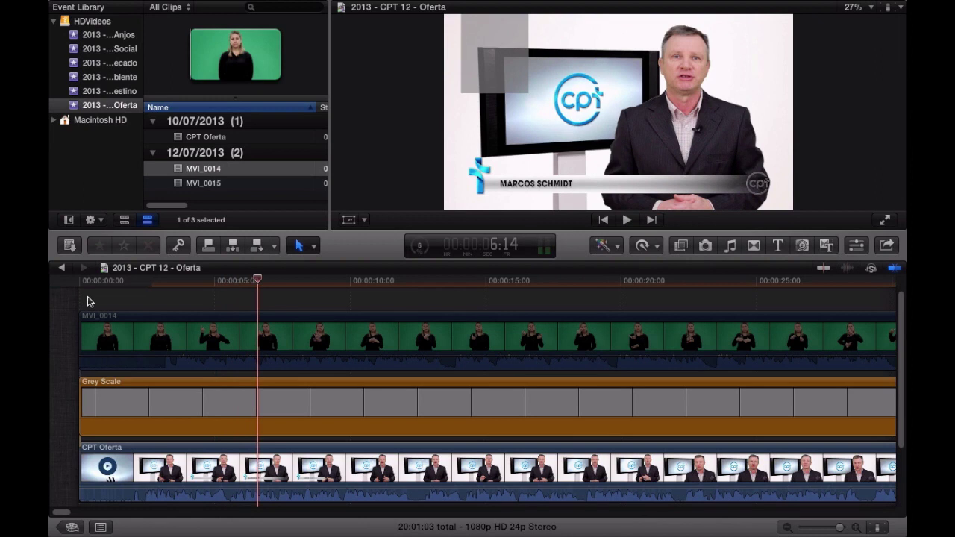
Disable the CPT Oferta clip, re-enable MVI_0014, and play the interpreter alone from the timeline's start to about 6:12.
click(179, 470)
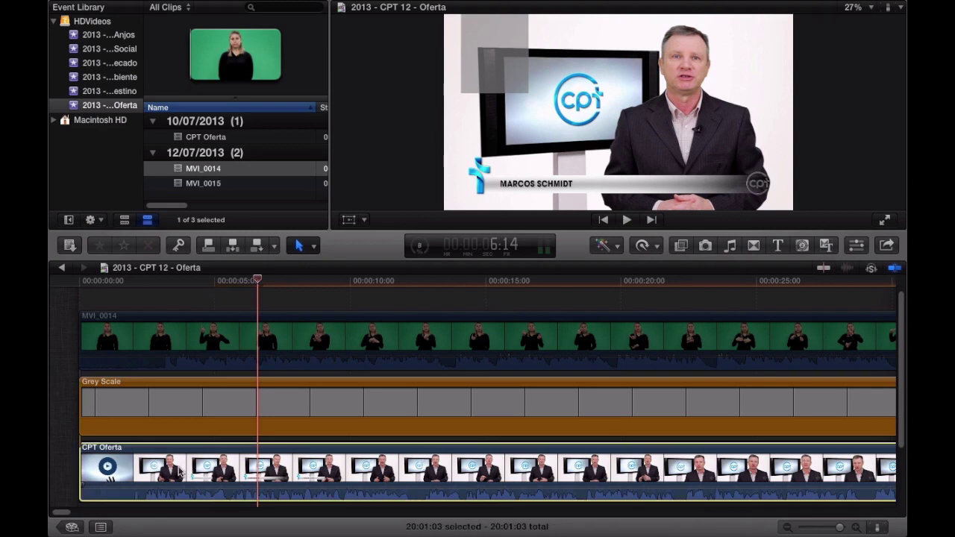
key(v)
click(185, 338)
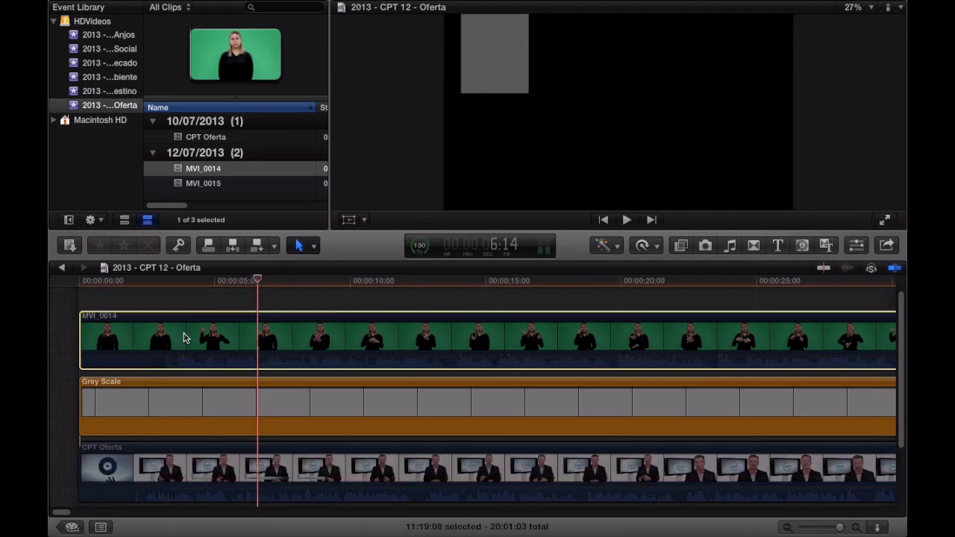
key(v)
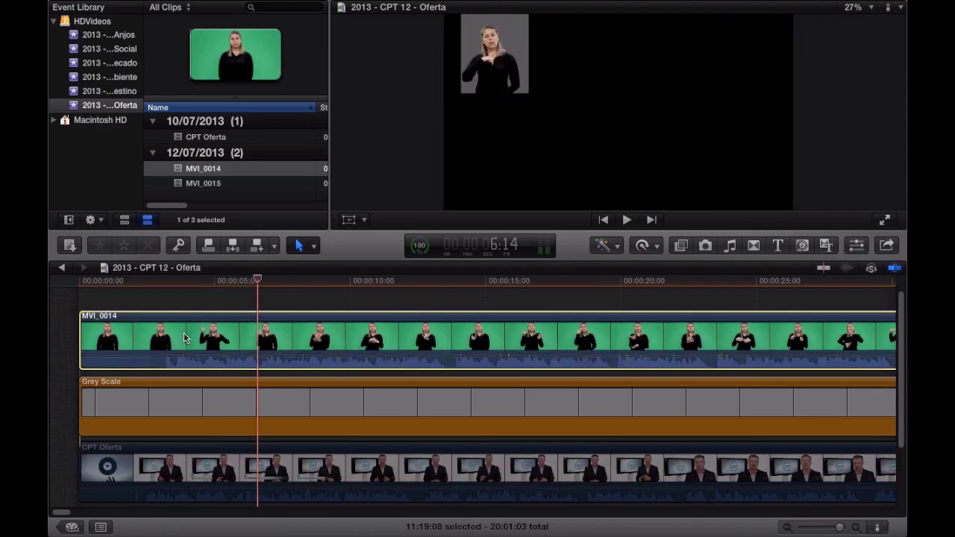
click(85, 303)
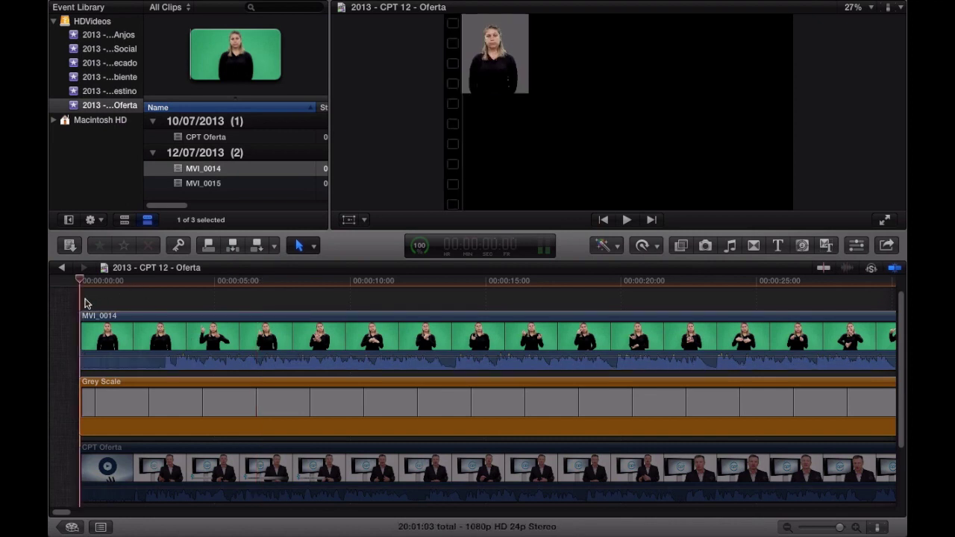
key(space)
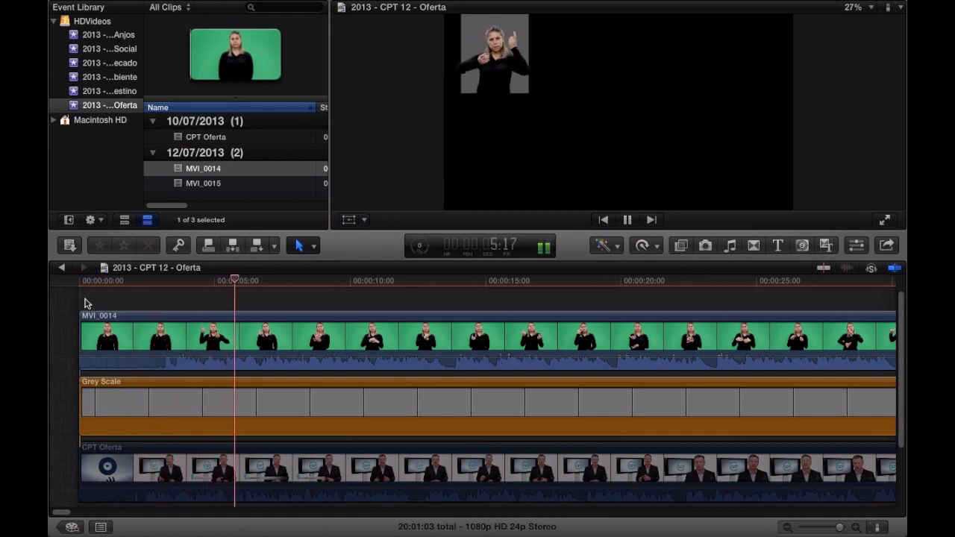
key(space)
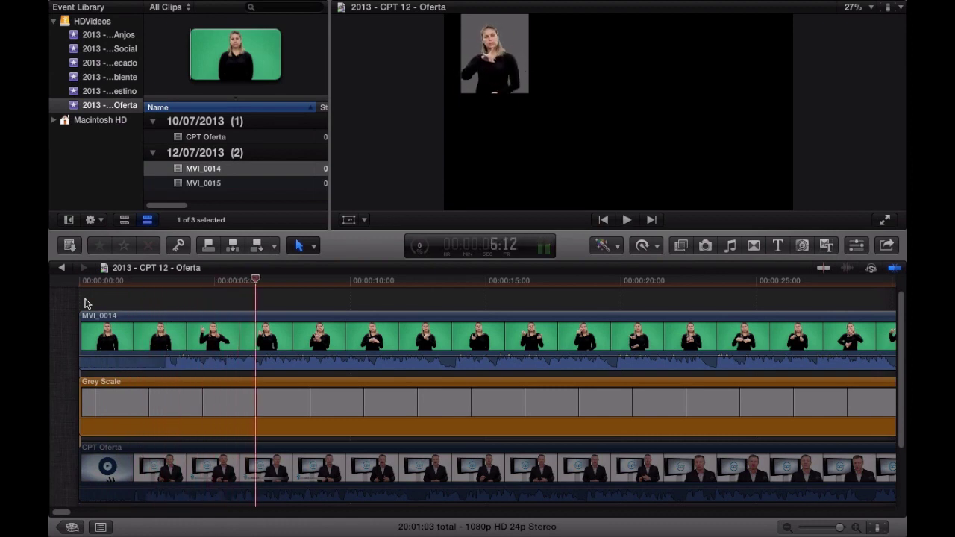
Find the frame just before the interpreter starts and split the MVI_0014 clip there, at 2:19.
click(153, 304)
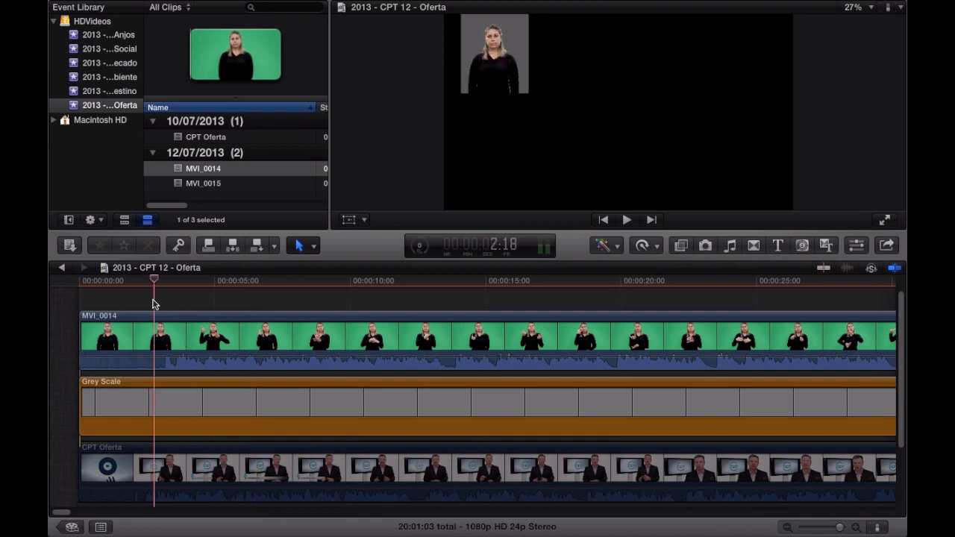
key(Right)
key(Right)
key(Right)
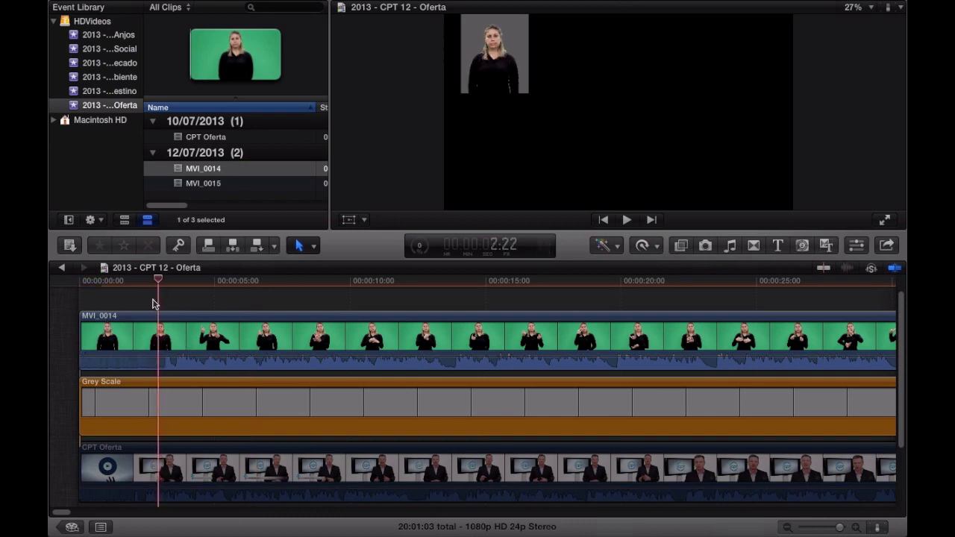
key(Right)
key(Right)
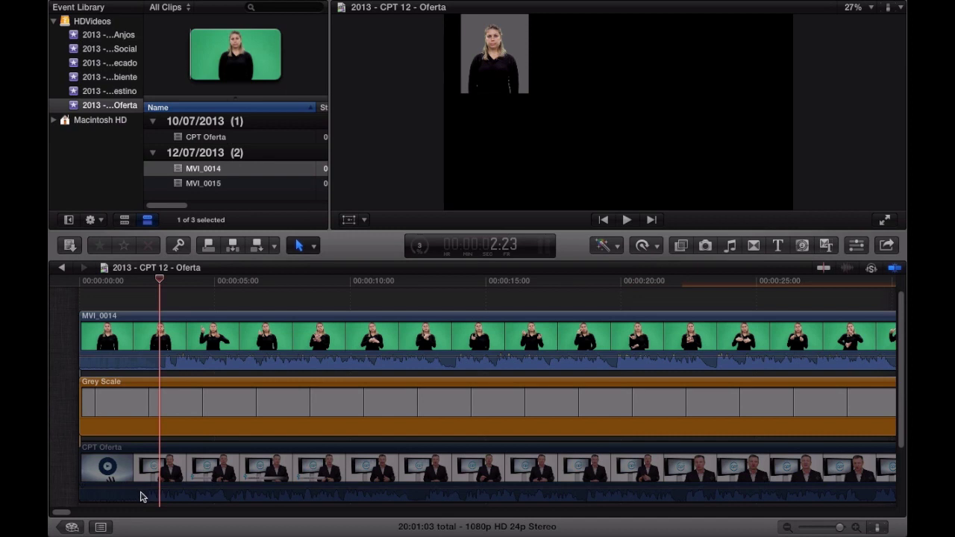
click(177, 354)
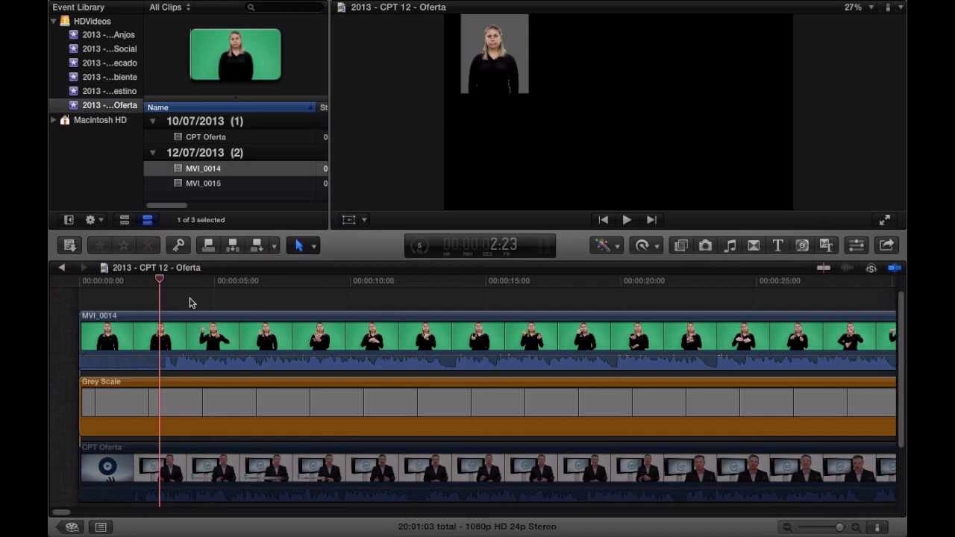
drag(160, 282, 156, 286)
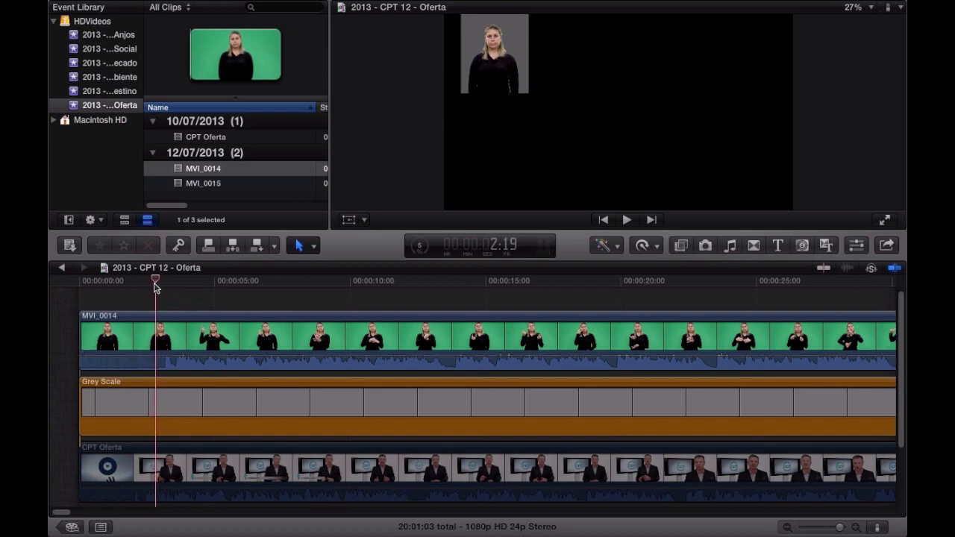
click(200, 341)
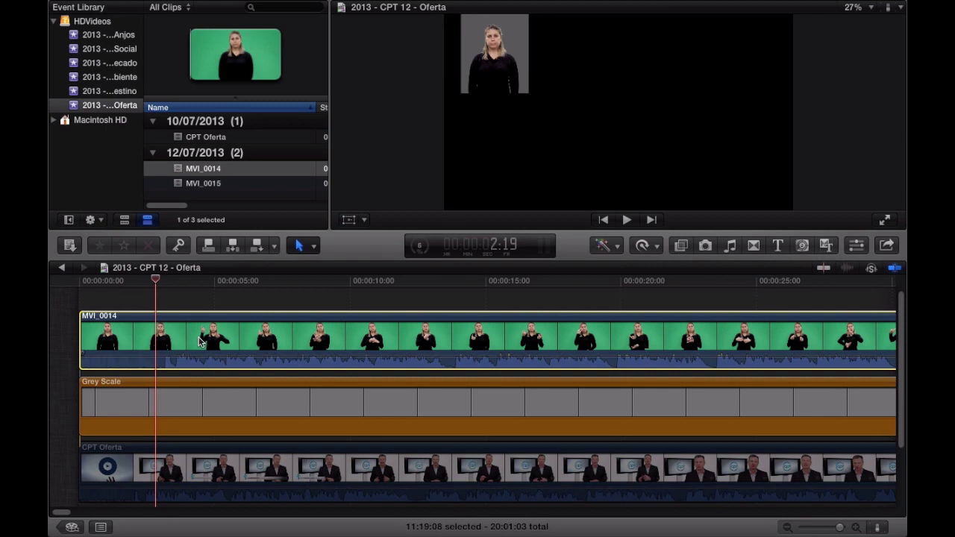
key(super+b)
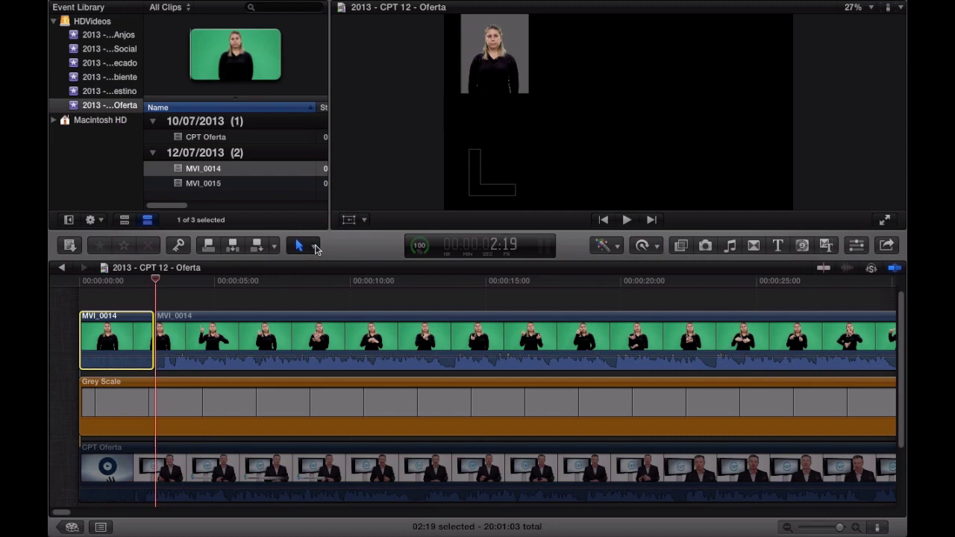
Delete the portion of the MVI_0014 clip before the 2:19 cut, leaving a gap above the grey backdrop.
click(314, 247)
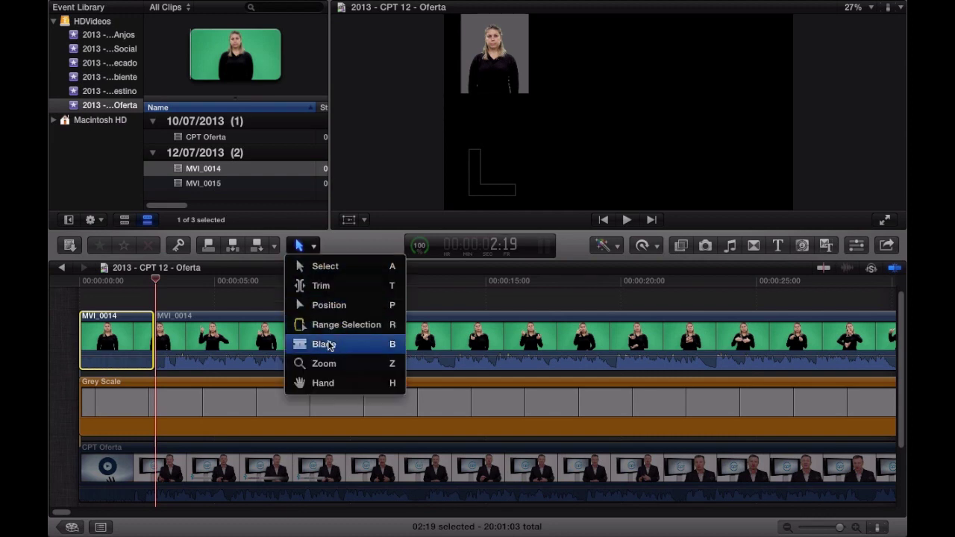
click(314, 249)
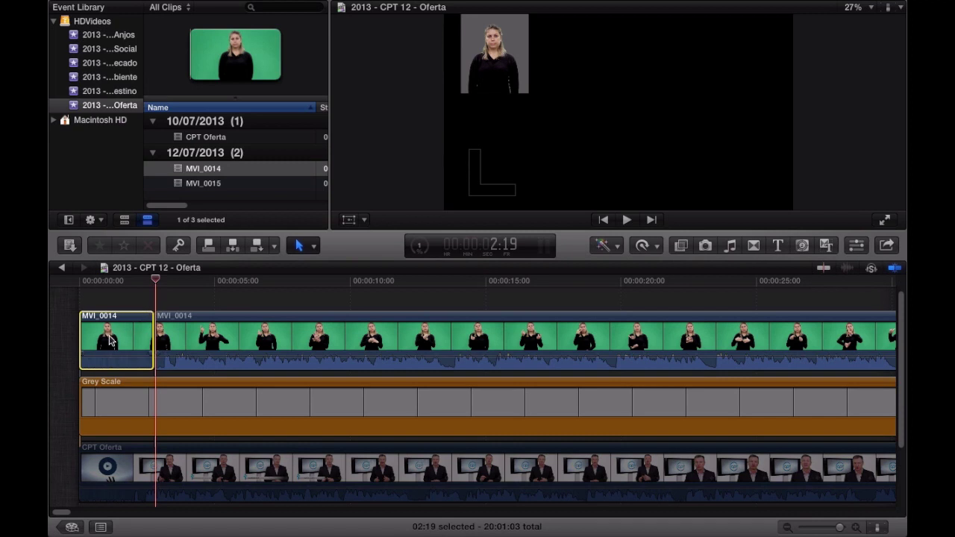
key(Delete)
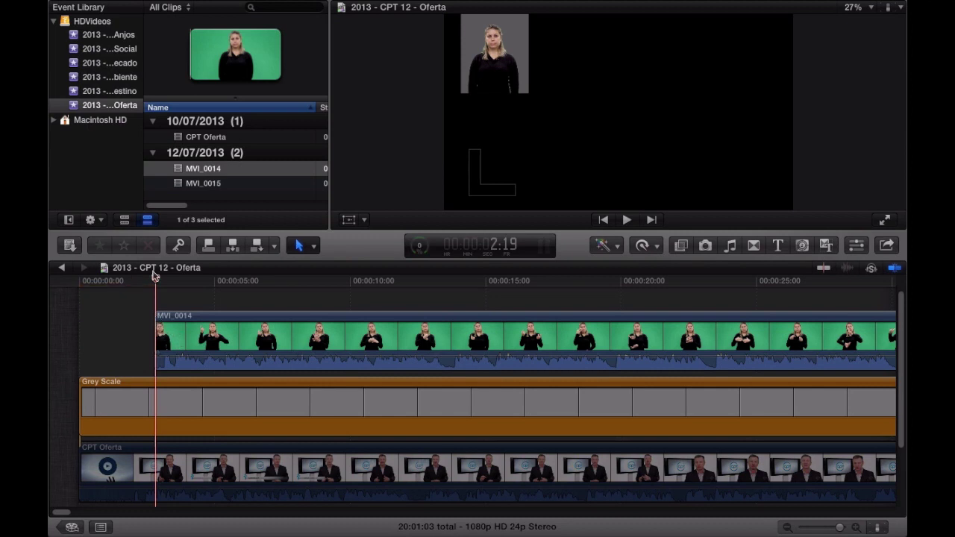
Move the trimmed MVI_0014 clip earlier in the timeline so that it starts at 1:21.
drag(157, 281, 132, 281)
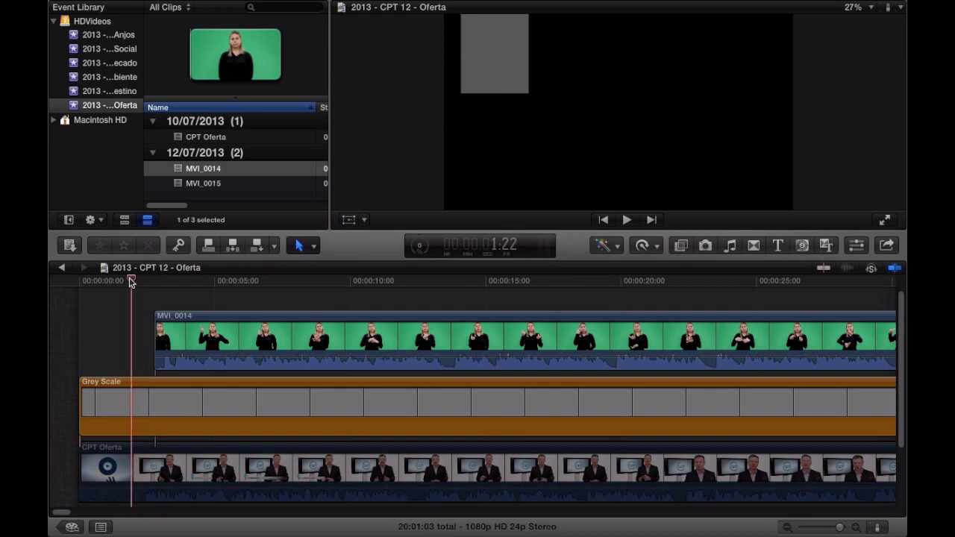
drag(131, 281, 130, 282)
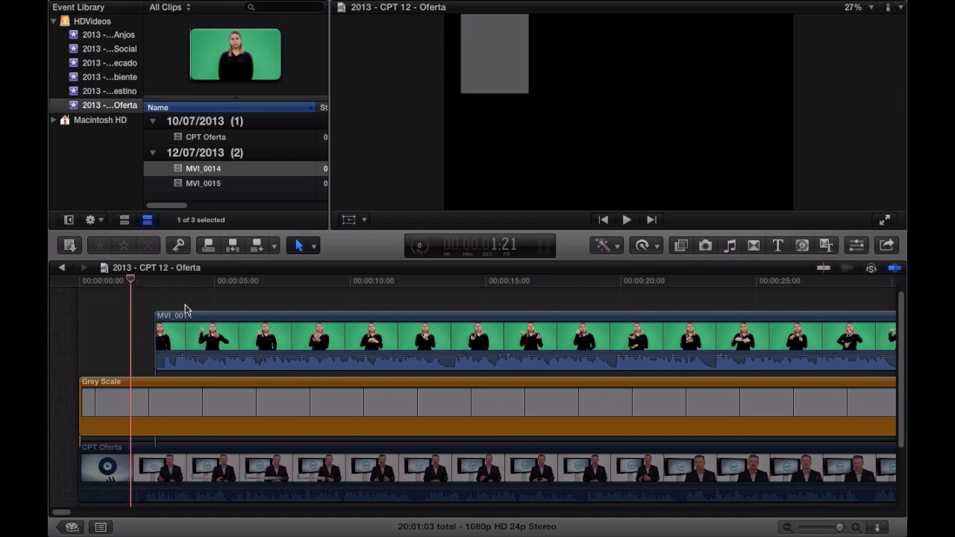
drag(192, 317, 173, 318)
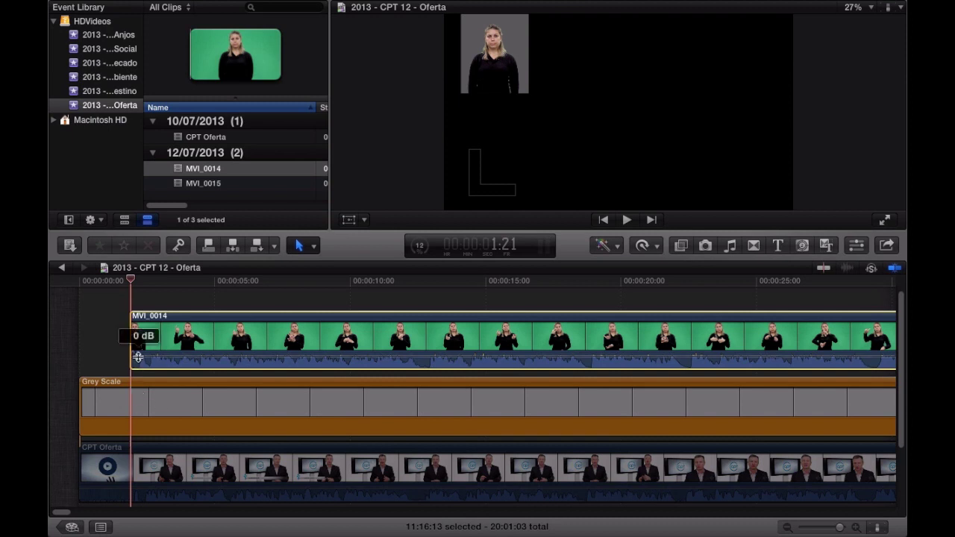
Place the playhead at 2:00 and try to nudge the MVI_0014 clip slightly from its 1:21 start.
click(787, 528)
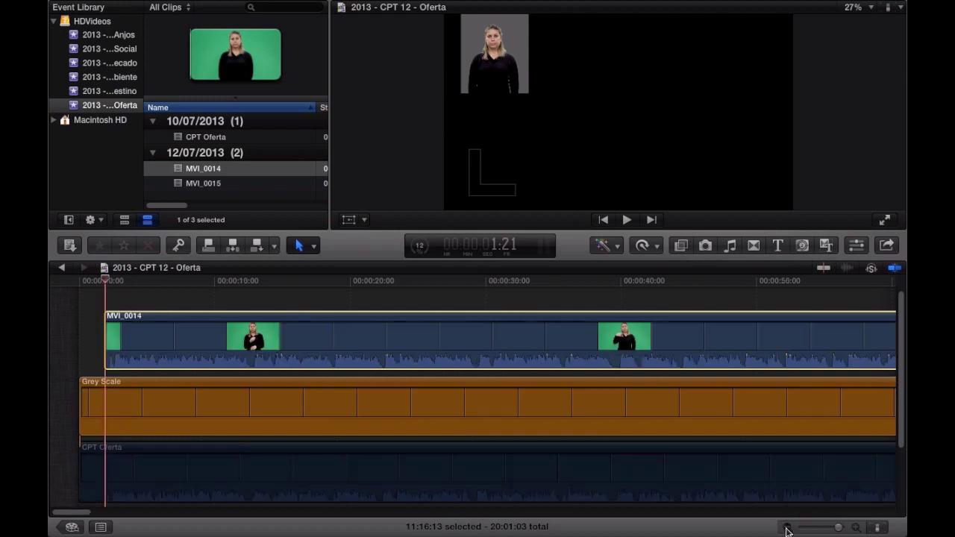
click(787, 528)
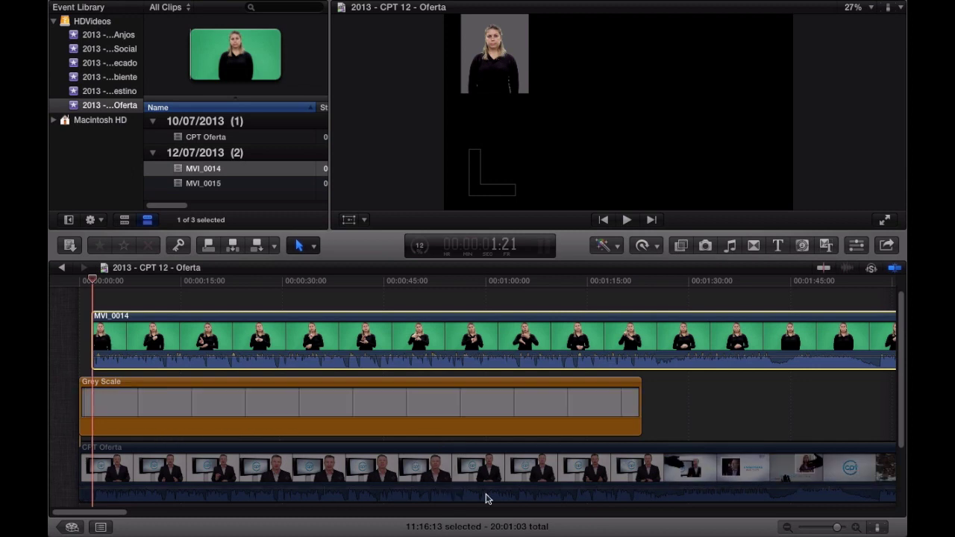
click(857, 528)
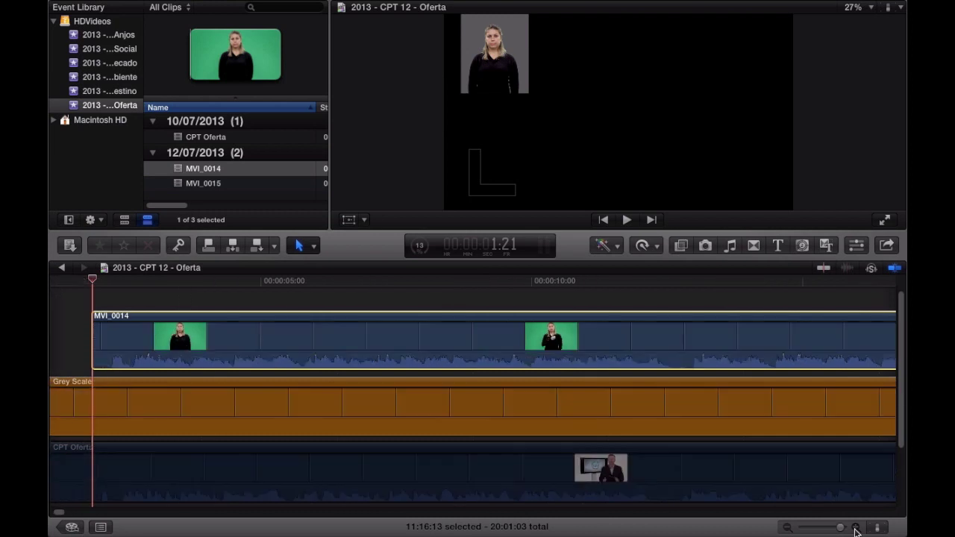
click(857, 528)
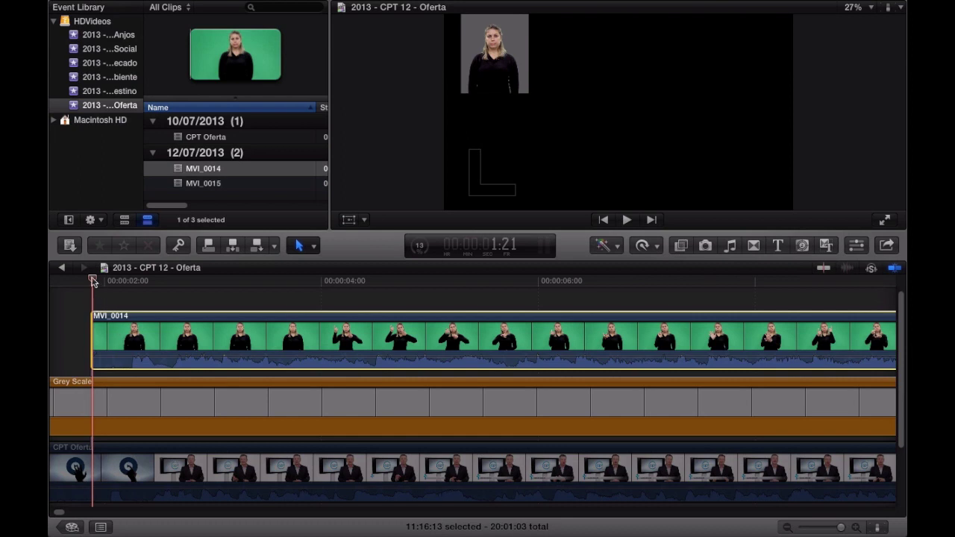
drag(93, 281, 108, 284)
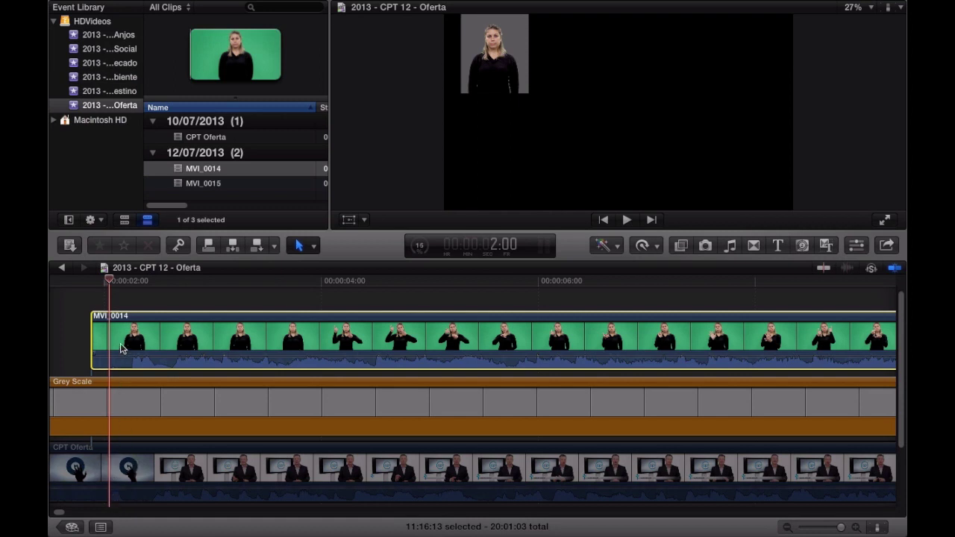
drag(120, 348, 122, 348)
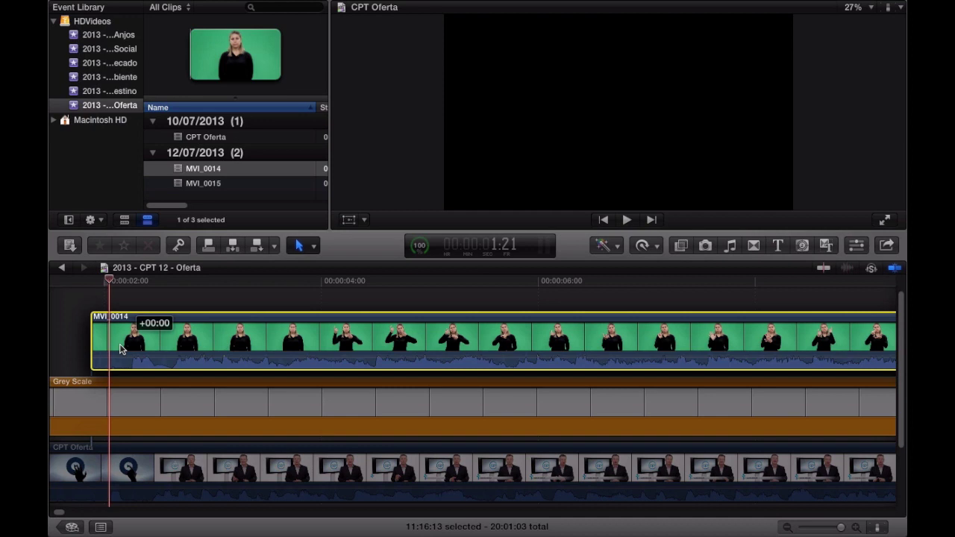
drag(119, 349, 119, 348)
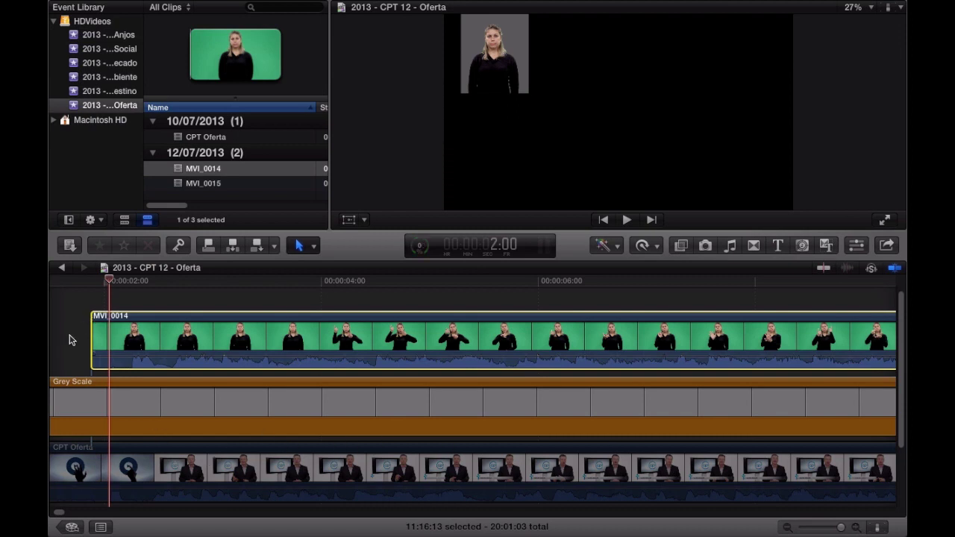
Re-enable the CPT Oferta clip beneath the grey backdrop.
scroll(69, 340, left, 5)
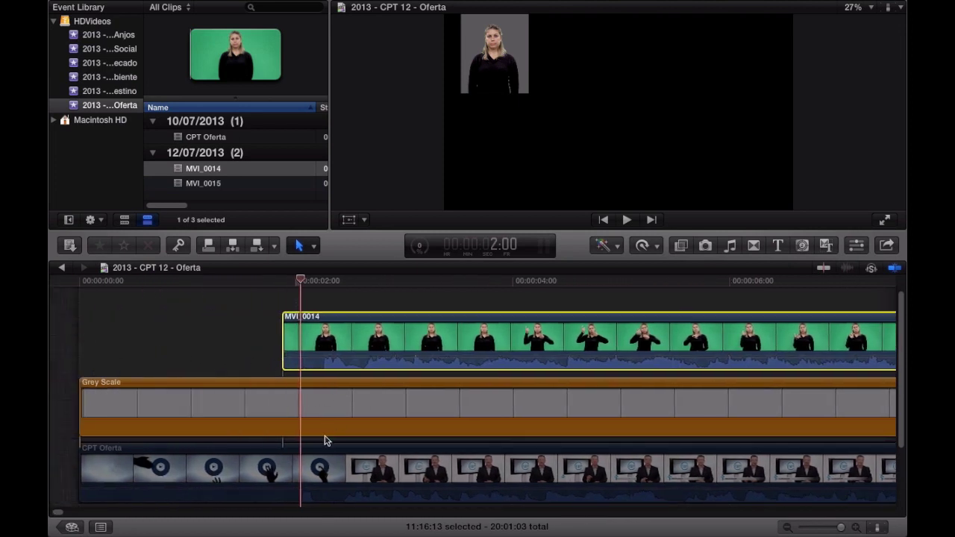
click(262, 473)
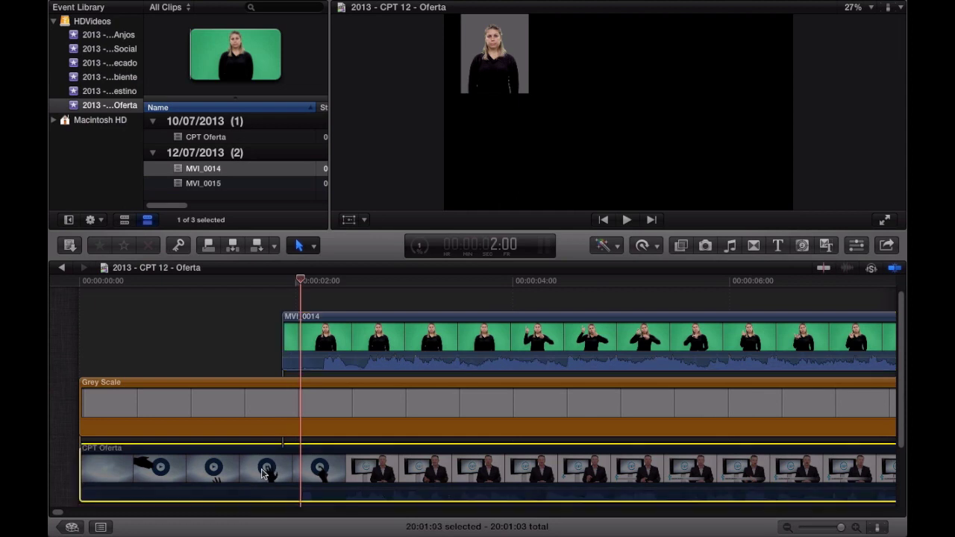
key(v)
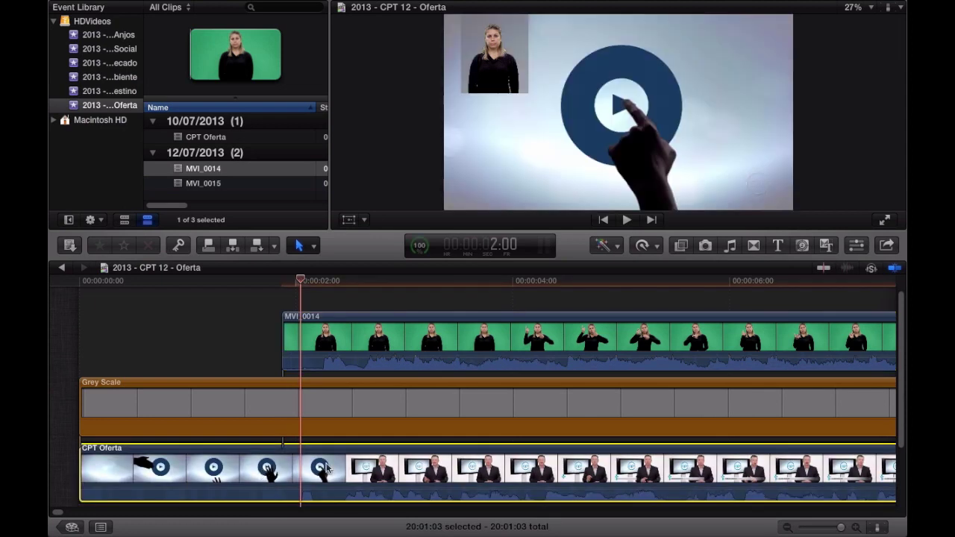
Play the composite from 1:08 to about 6:18 to check the interpreter's timing against the presenter.
click(255, 335)
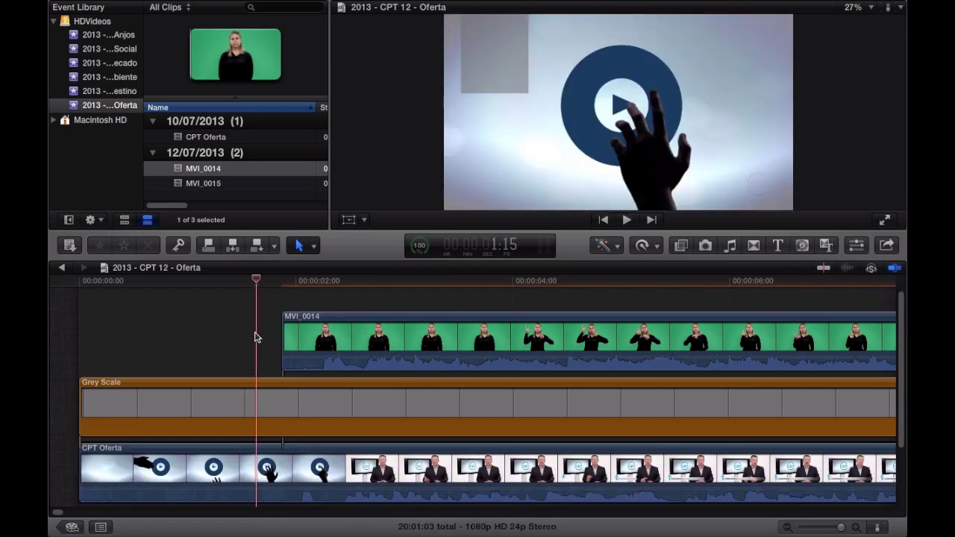
click(223, 340)
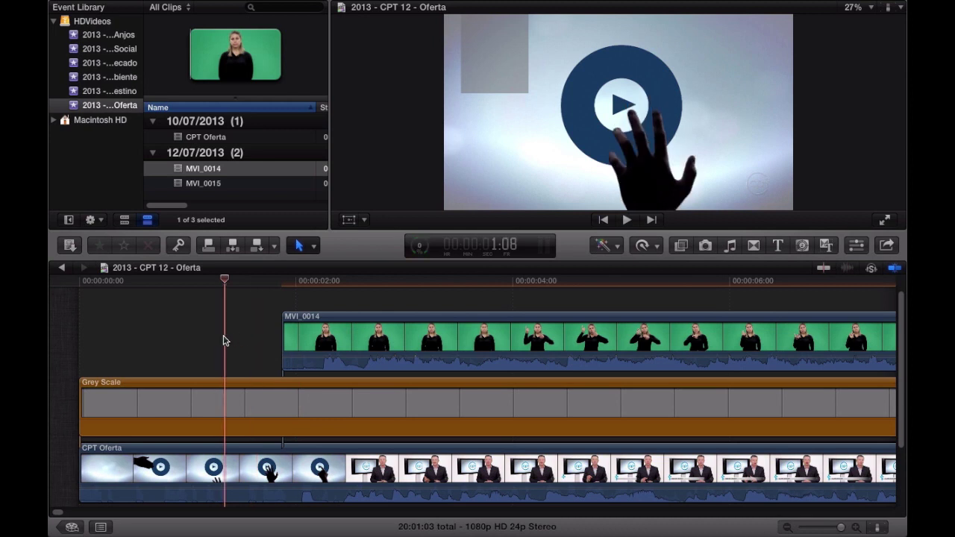
key(space)
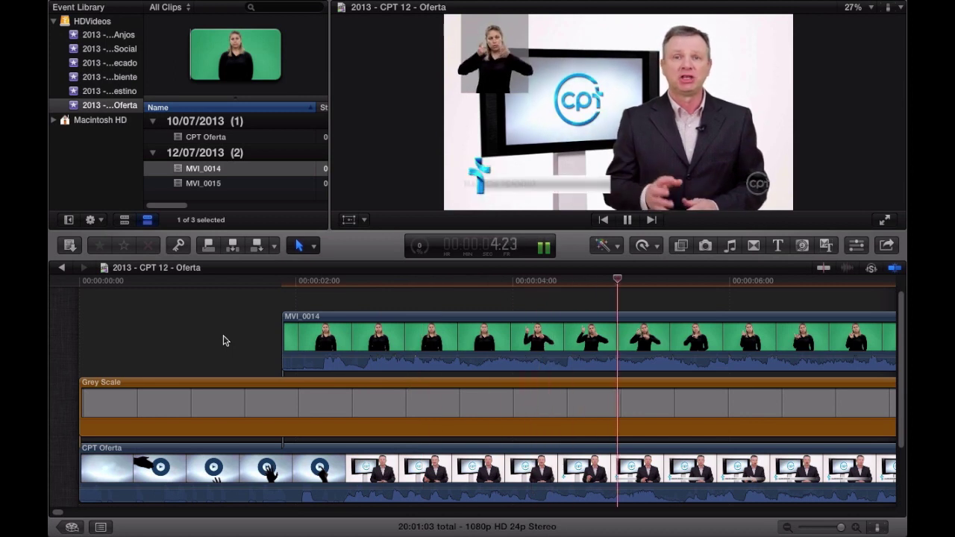
key(space)
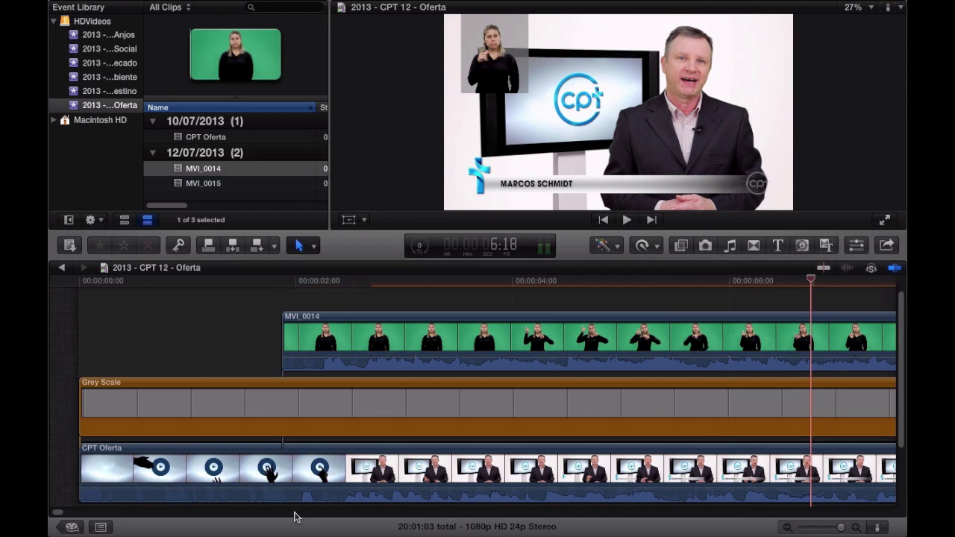
Move the MVI_0014 clip one frame later than 1:21 and replay the opening from 1:21 to about 5:18.
scroll(294, 515, right, 5)
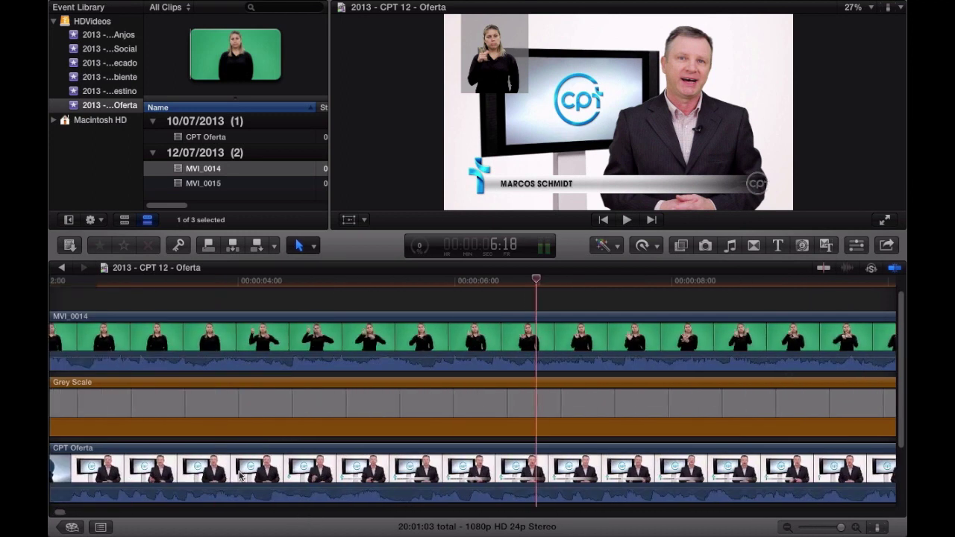
scroll(241, 476, left, 5)
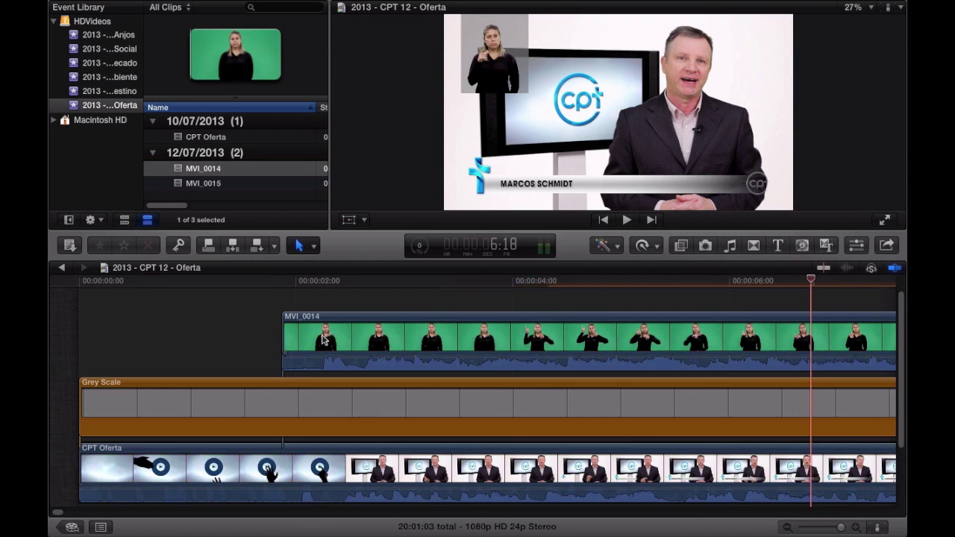
click(278, 318)
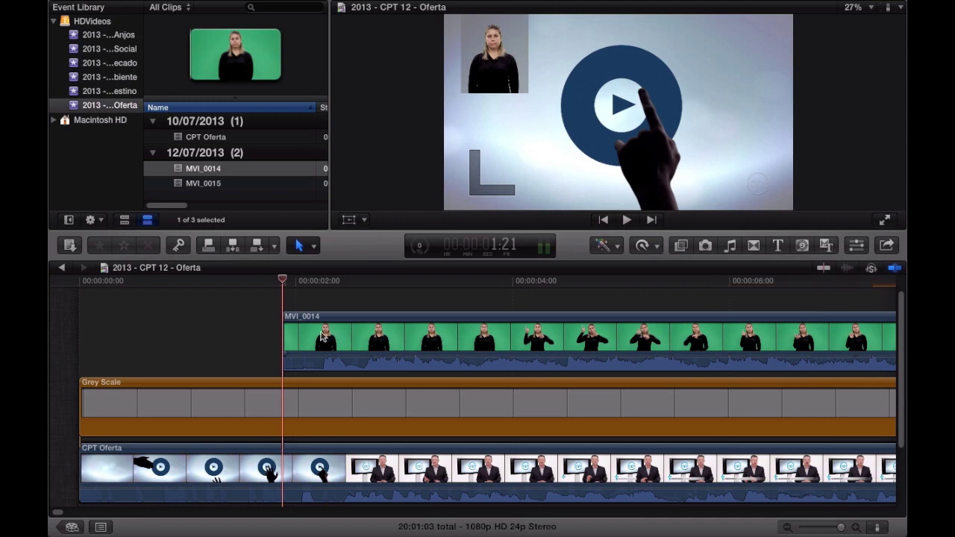
drag(322, 337, 328, 335)
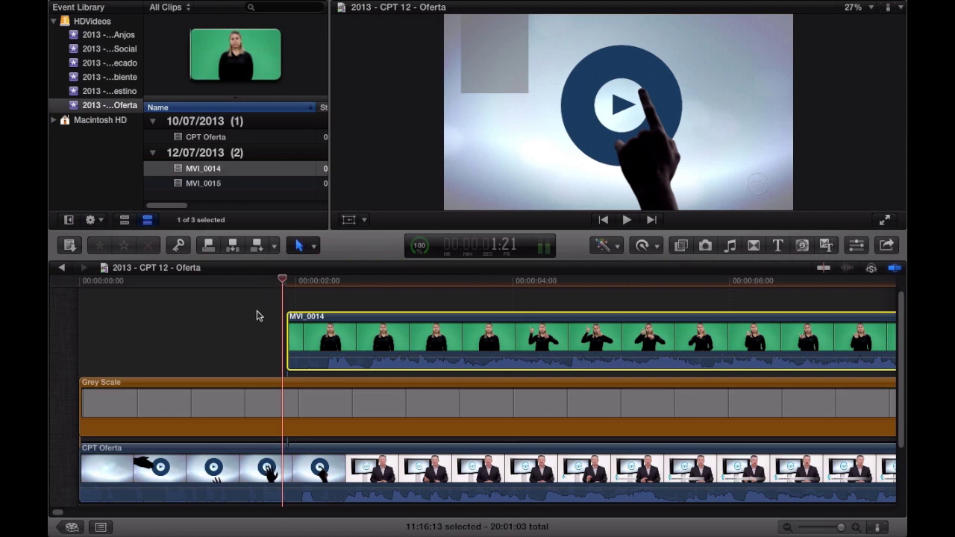
key(space)
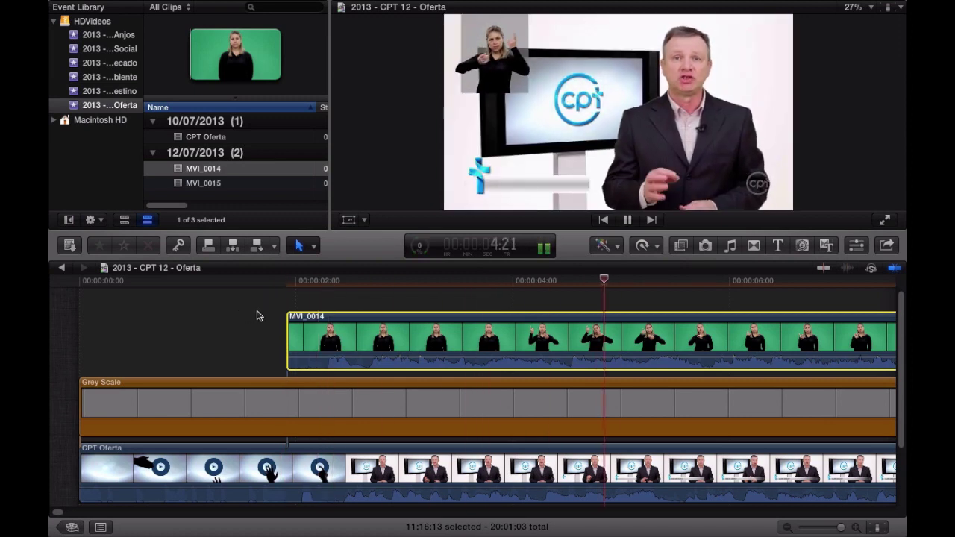
key(space)
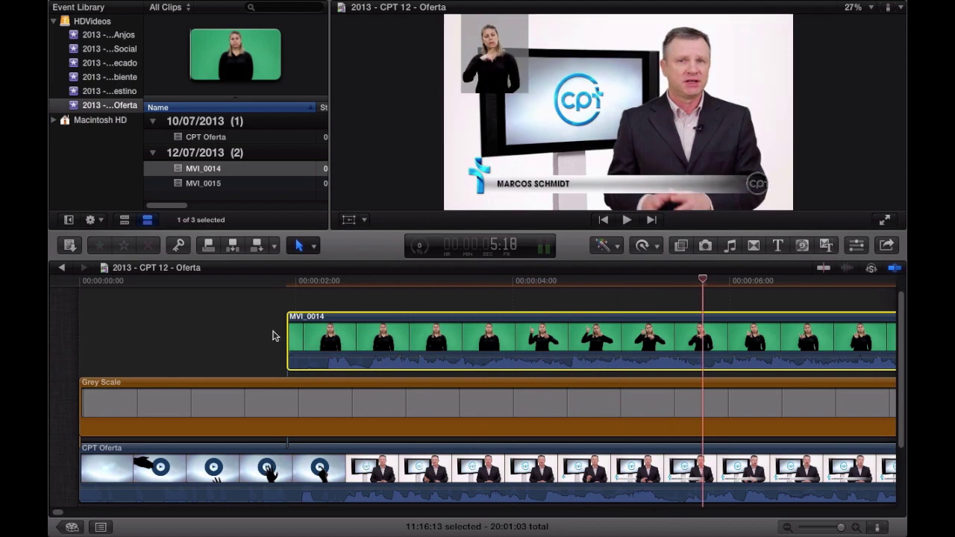
Trim a few frames off the beginning of the MVI_0014 clip so that it starts at 2:00.
click(276, 335)
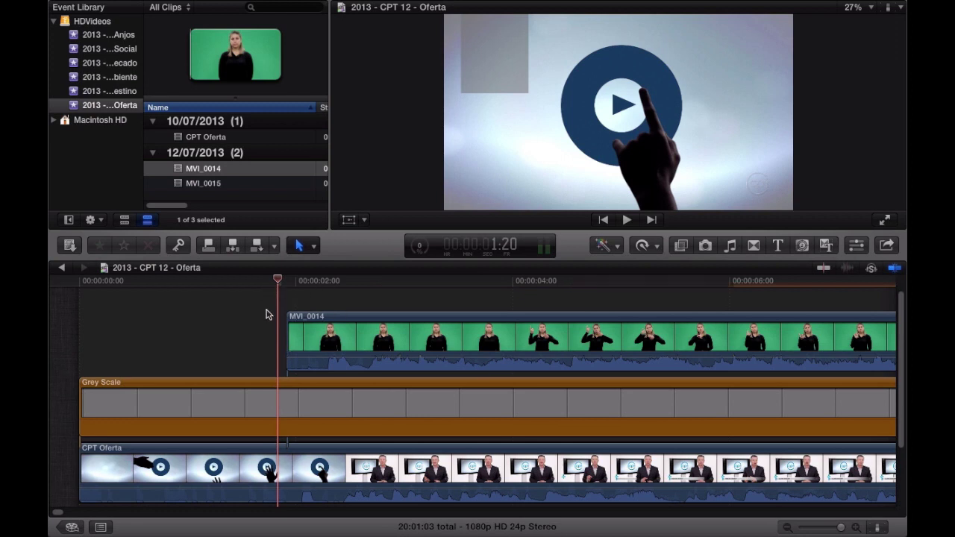
mouse_move(317, 359)
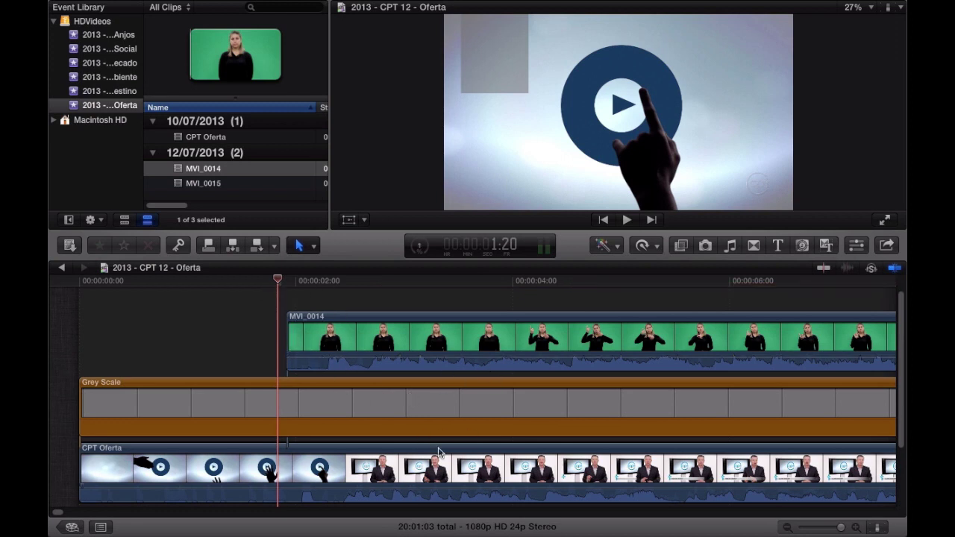
scroll(661, 432, right, 15)
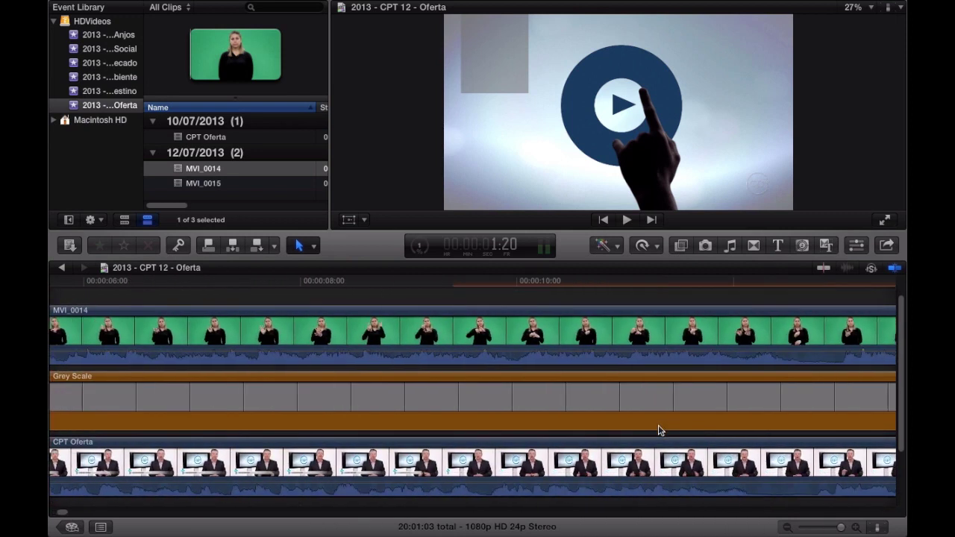
scroll(659, 430, left, 9)
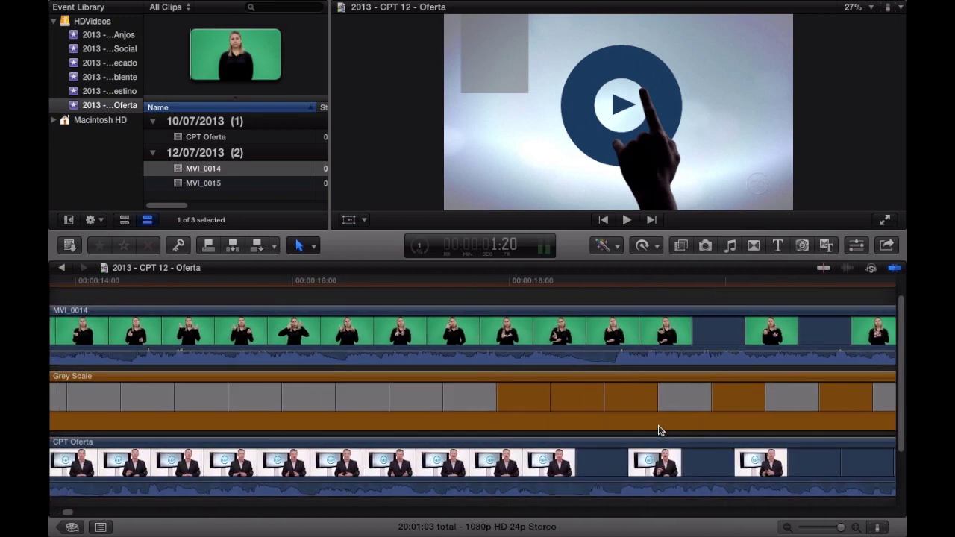
scroll(660, 430, left, 6)
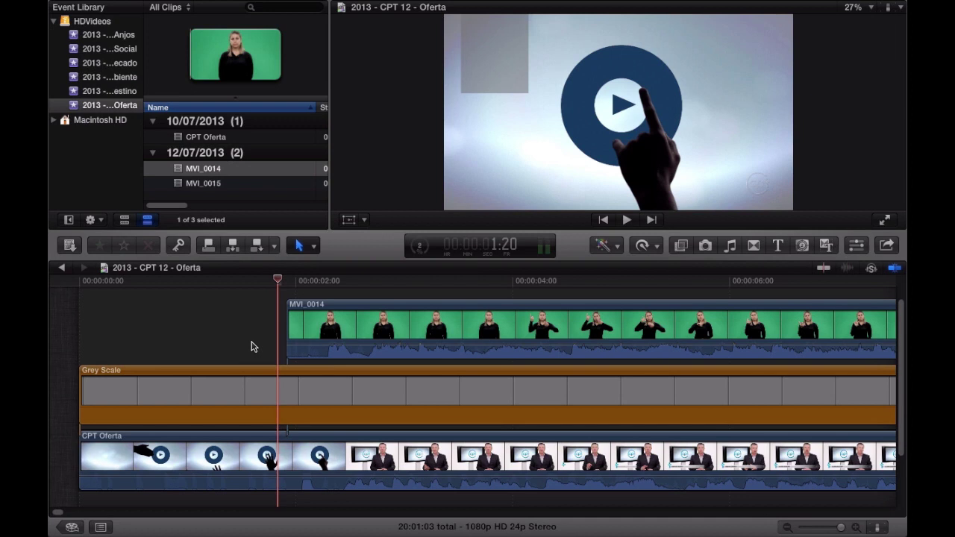
drag(290, 328, 299, 329)
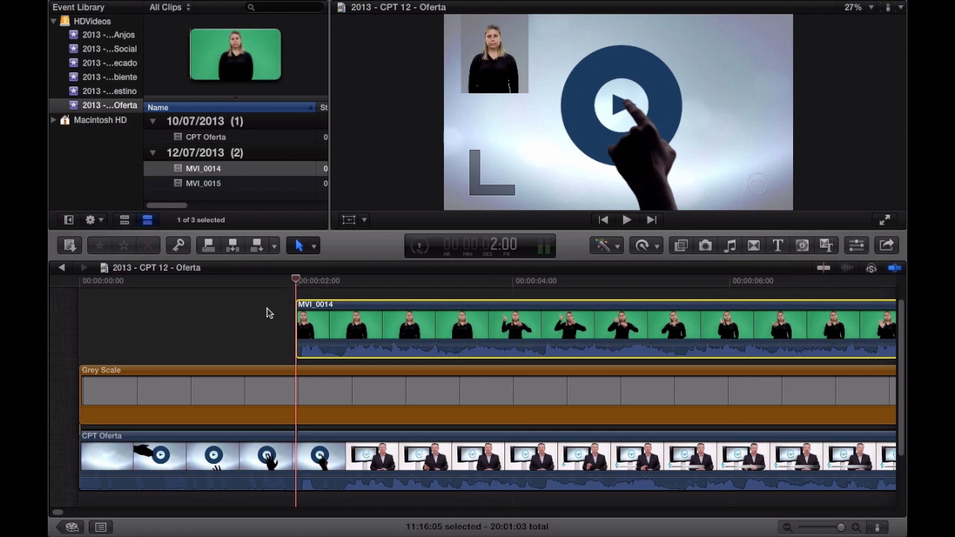
Play the composite from the start of the timeline to about 8:18 to check the synchronization.
click(269, 314)
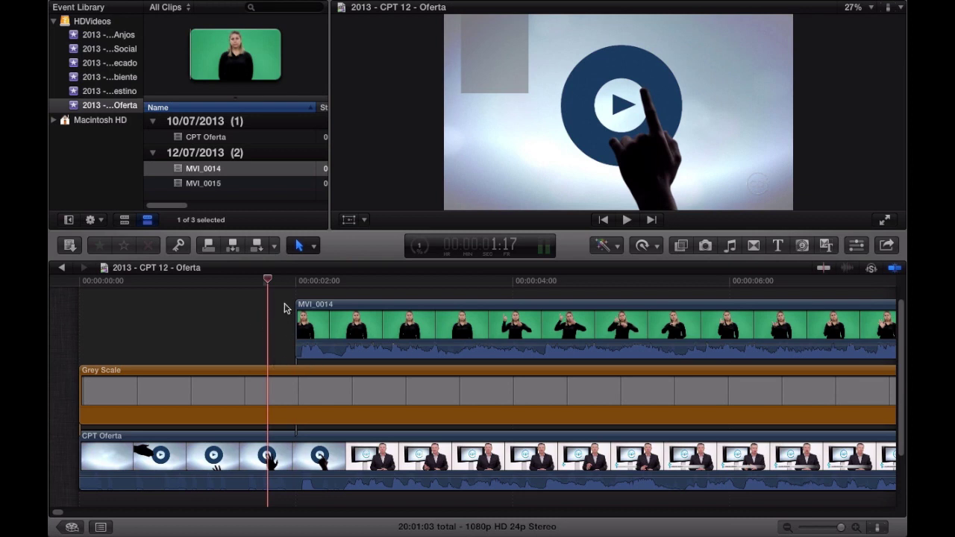
drag(268, 282, 78, 285)
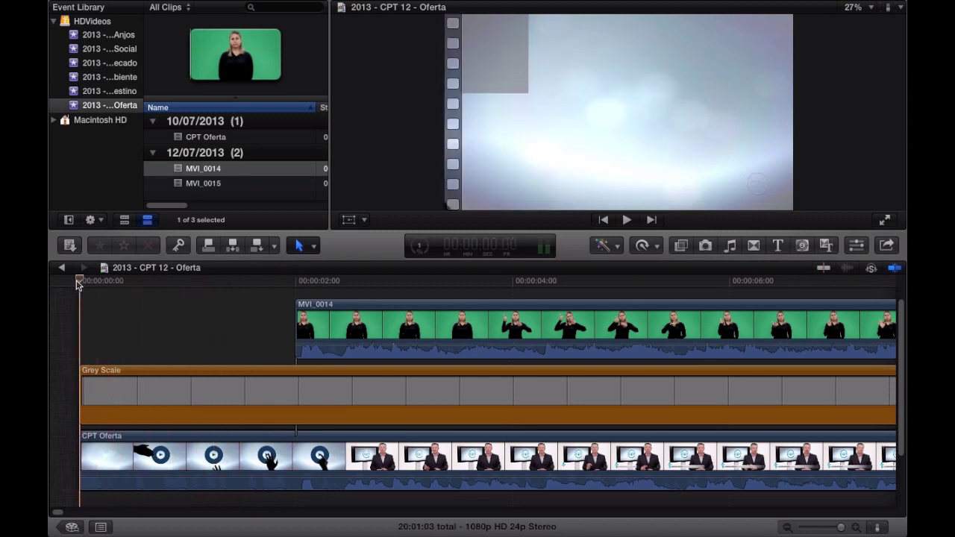
key(space)
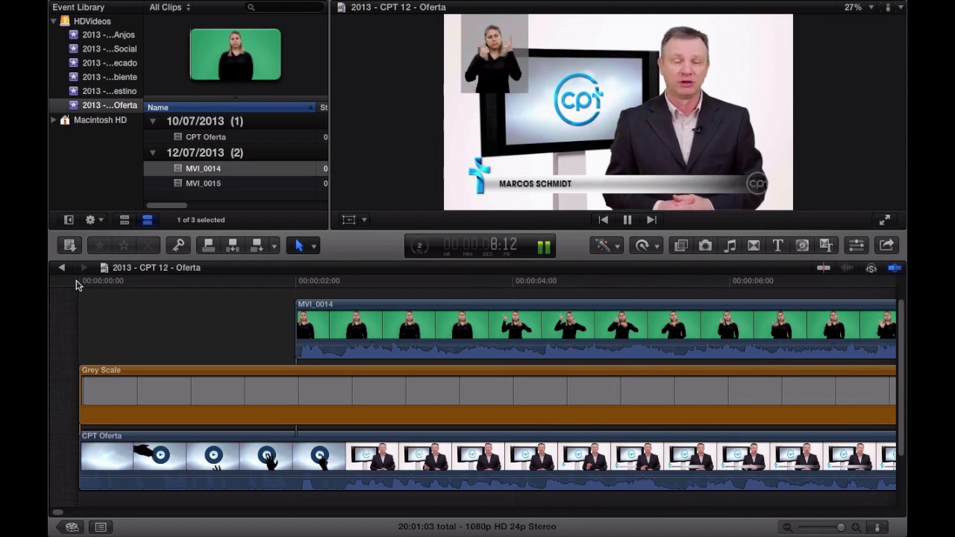
key(space)
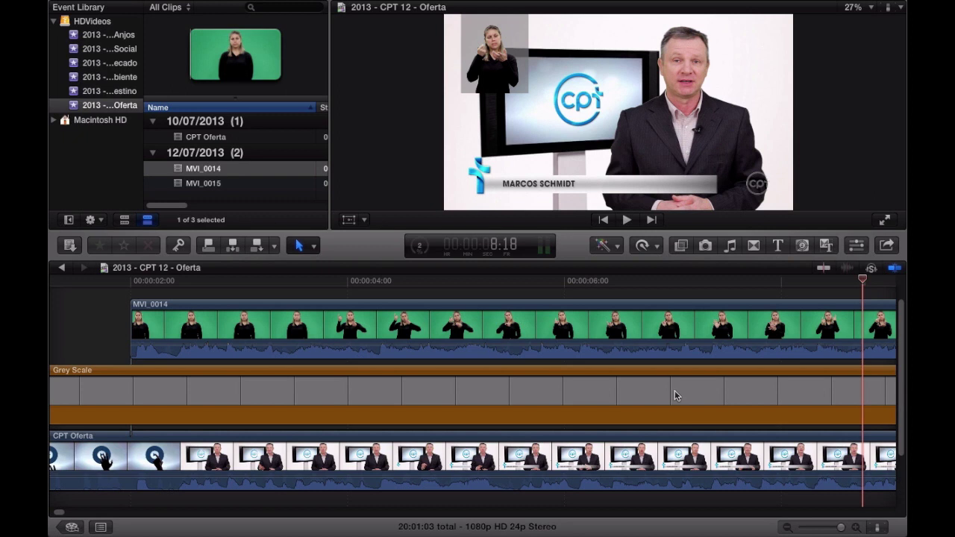
Examine how the interpreter, backdrop and presenter clips line up to about 25 seconds, and select the MVI_0014 clip.
scroll(675, 395, right, 10)
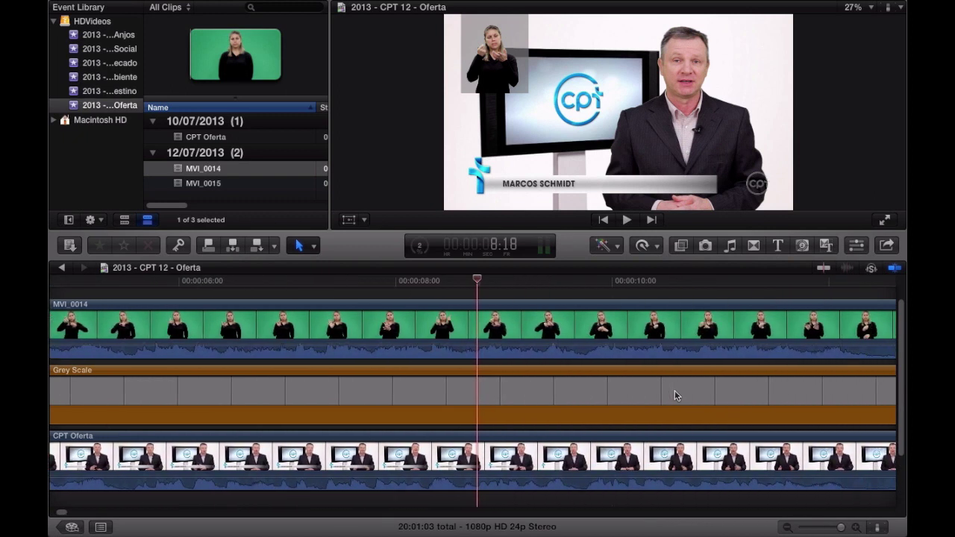
scroll(675, 396, right, 12)
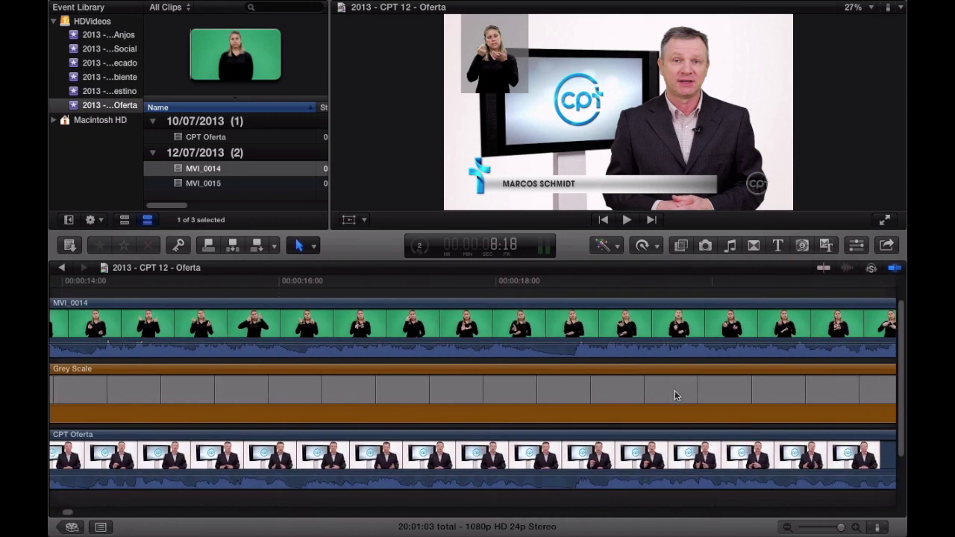
scroll(675, 395, right, 2)
scroll(674, 396, up, 1)
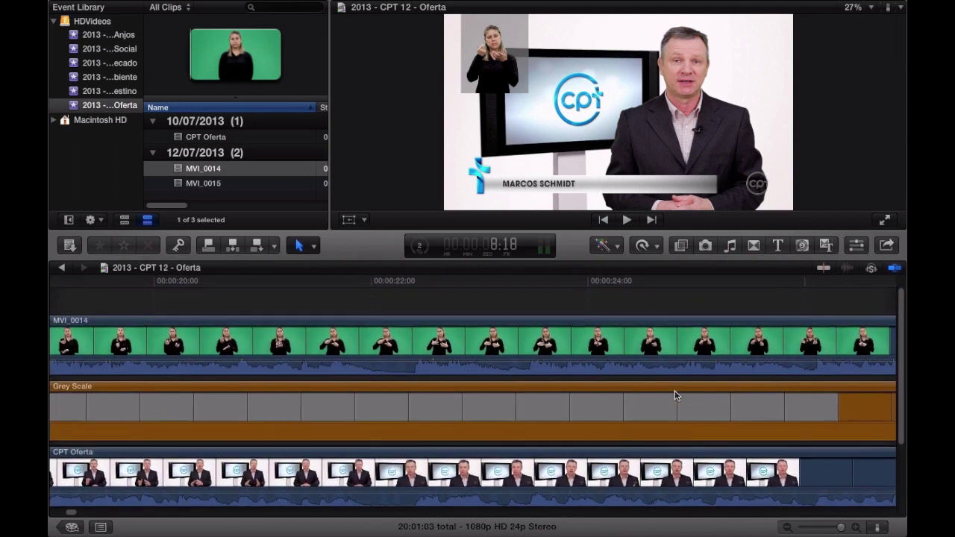
scroll(675, 396, left, 20)
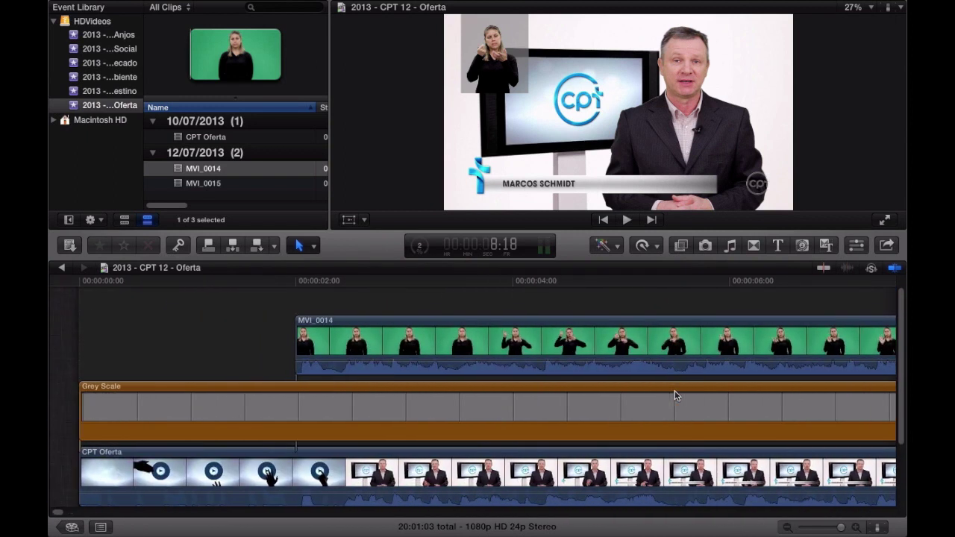
click(393, 342)
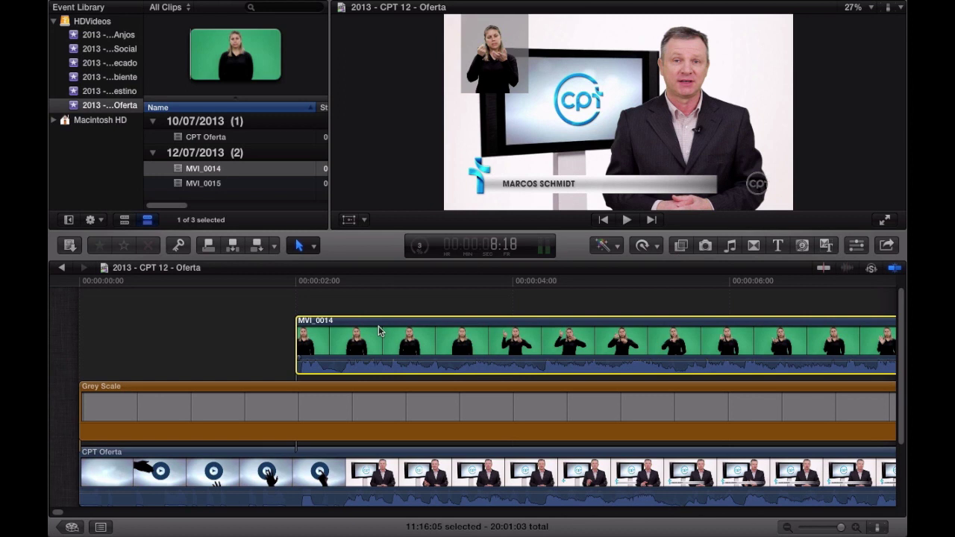
Detach the audio from the MVI_0014 interpreter clip and delete the detached audio clip.
right_click(380, 330)
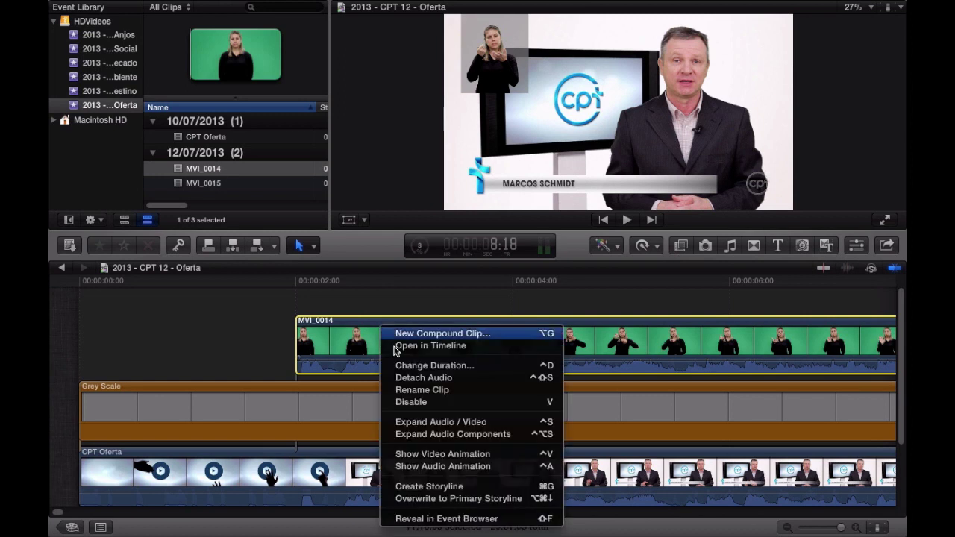
click(412, 378)
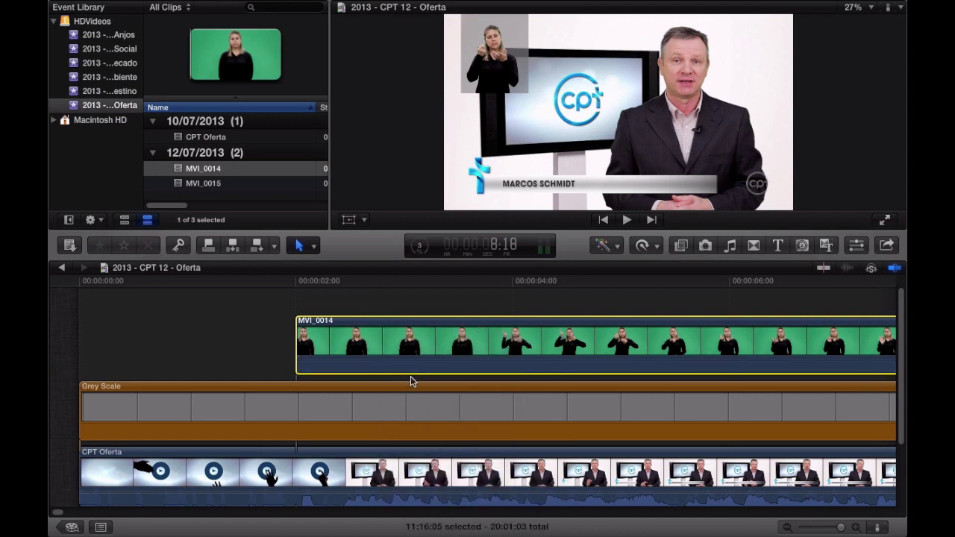
scroll(410, 381, down, 4)
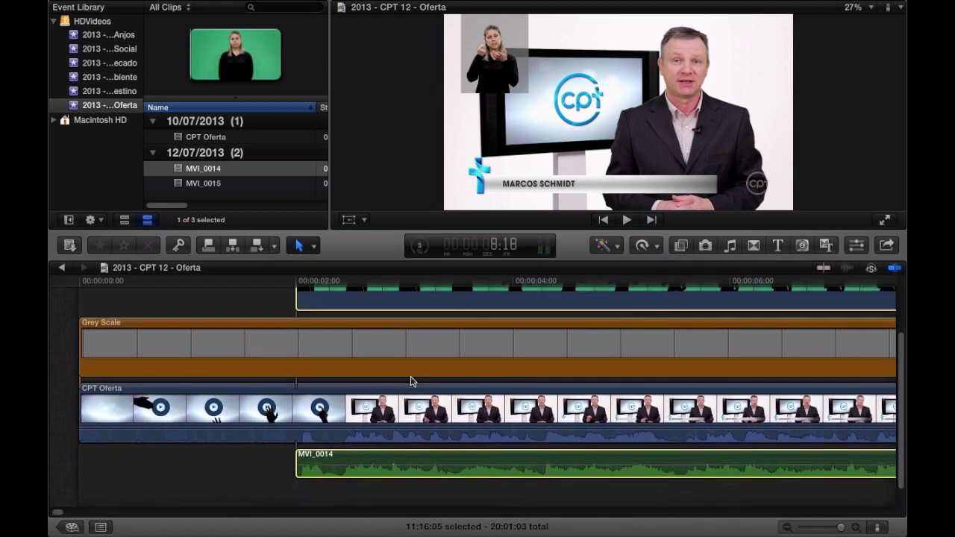
click(271, 470)
click(339, 462)
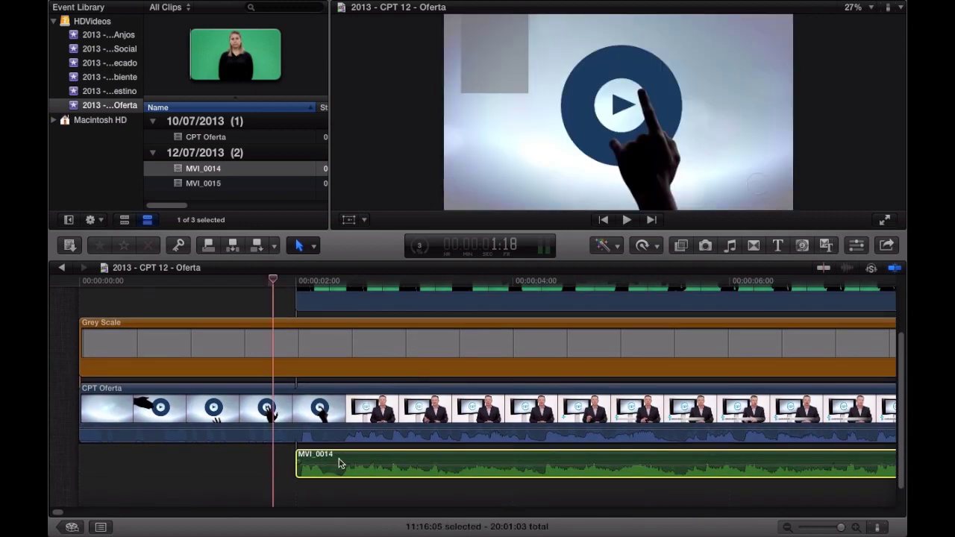
key(Delete)
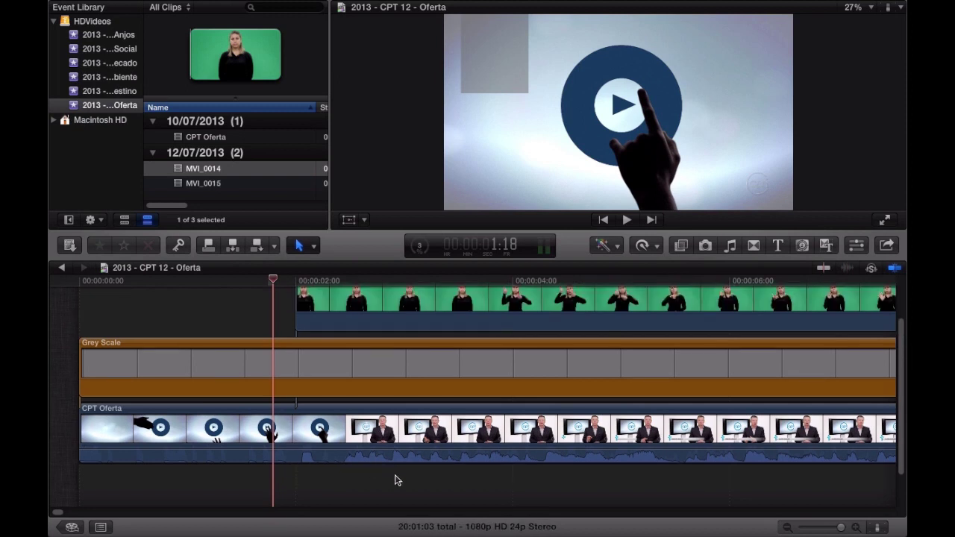
Play the composite from 1:18 to about 6:12 with only the presenter's audio.
key(space)
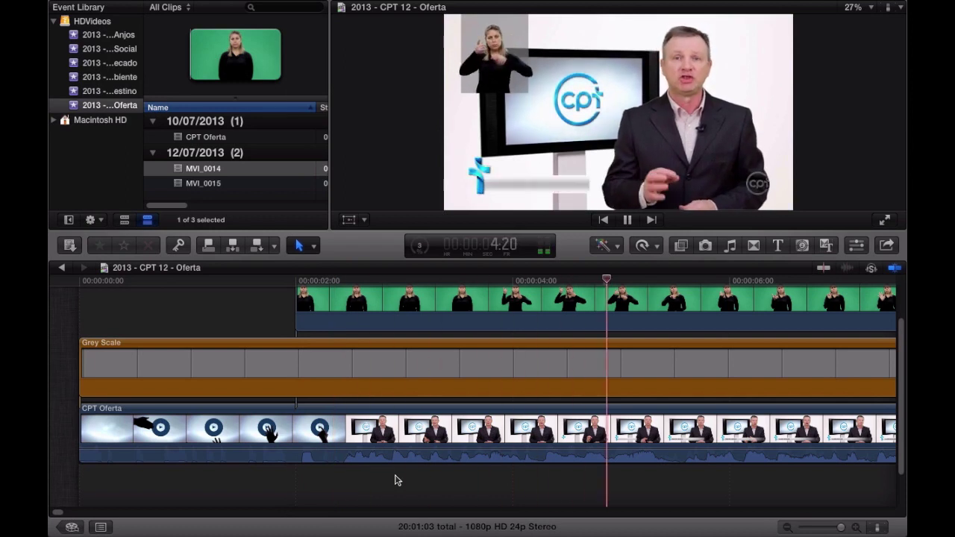
key(space)
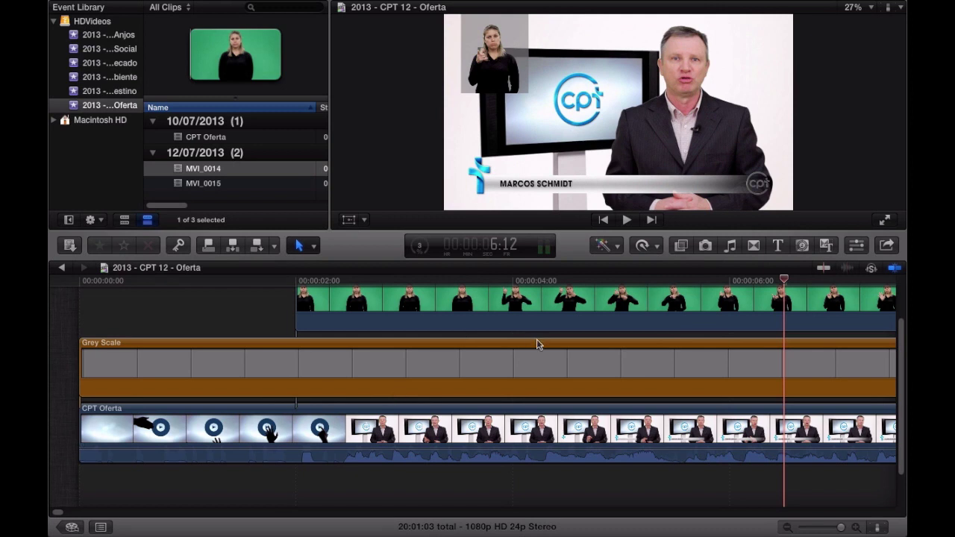
scroll(539, 342, up, 3)
scroll(539, 344, right, 10)
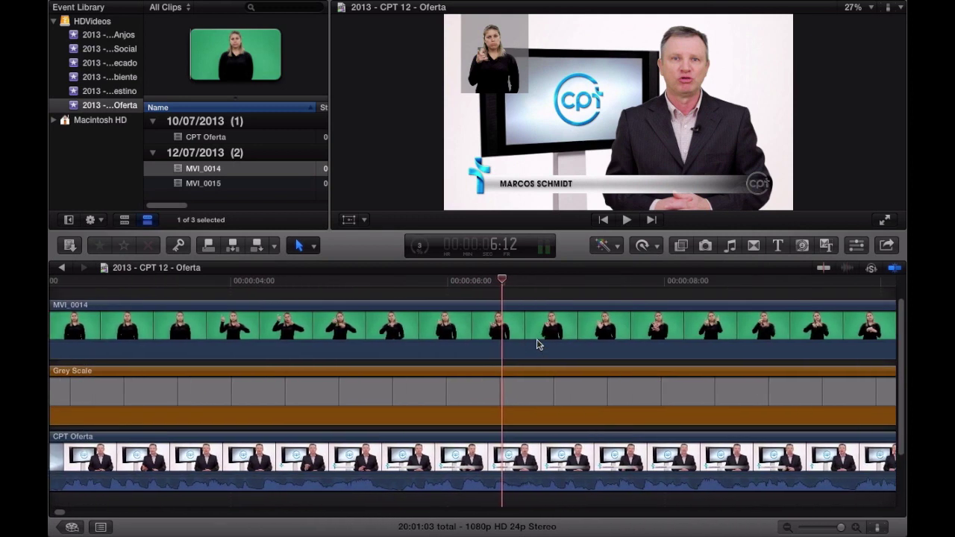
scroll(539, 344, right, 3)
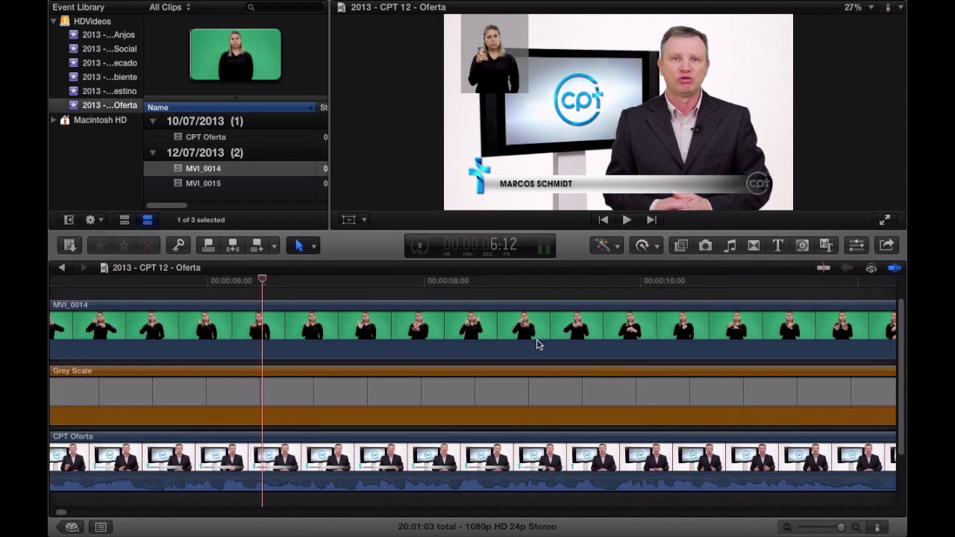
Examine the composite at 19:09, 34:18 and 1:04:23, and play a short passage from 54:18 to about 56:03.
click(788, 528)
click(789, 528)
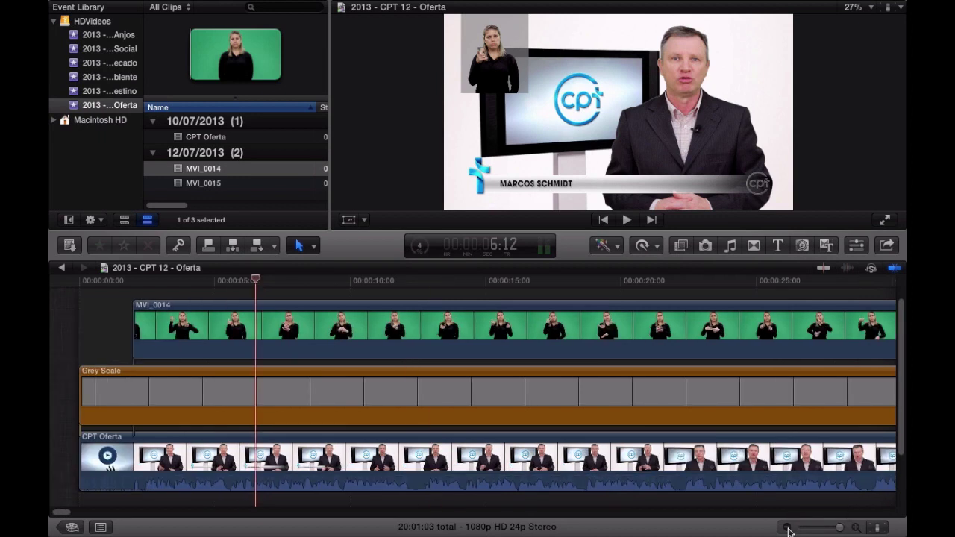
click(788, 528)
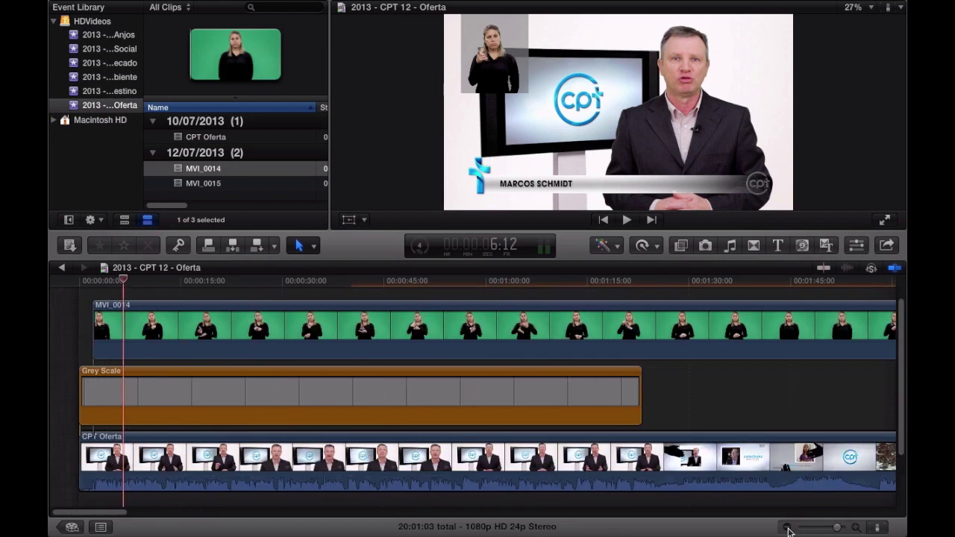
click(788, 528)
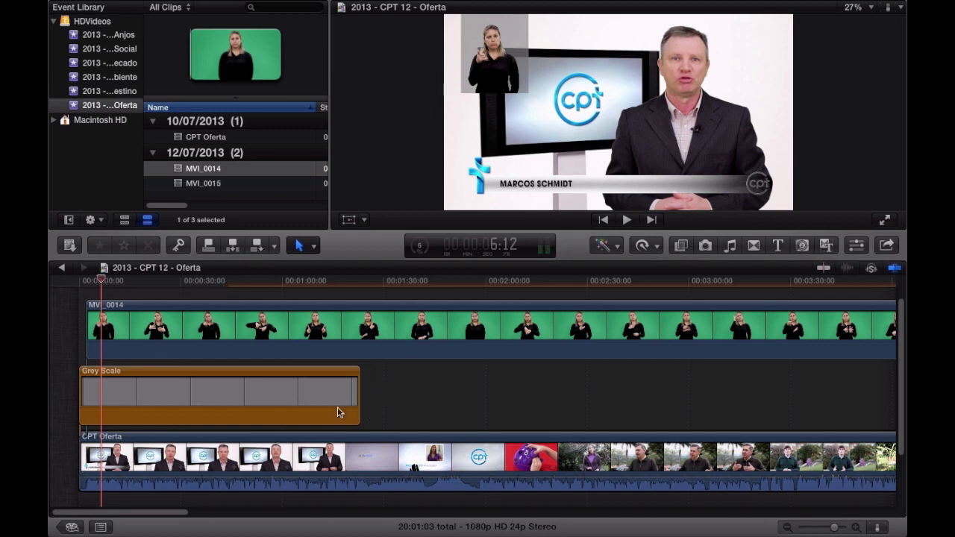
scroll(348, 441, down, 2)
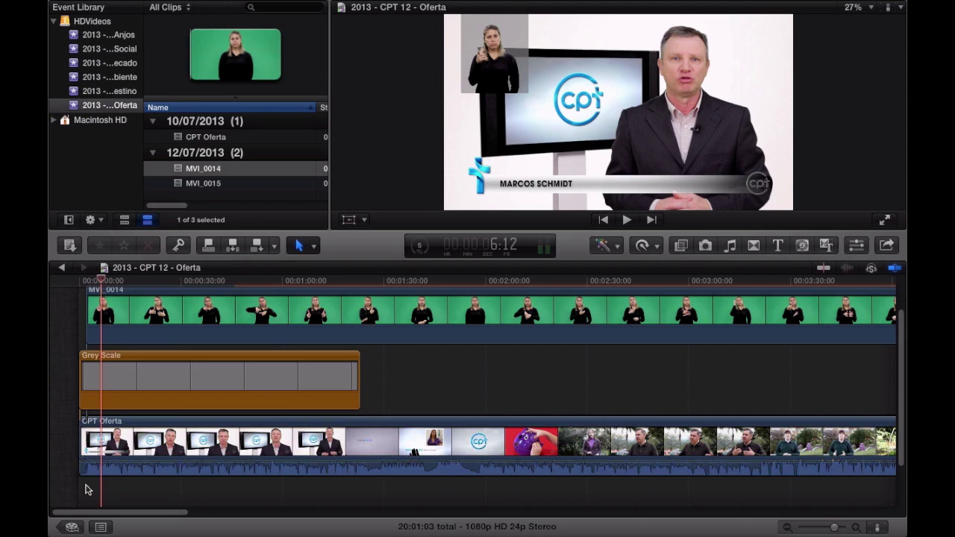
click(145, 499)
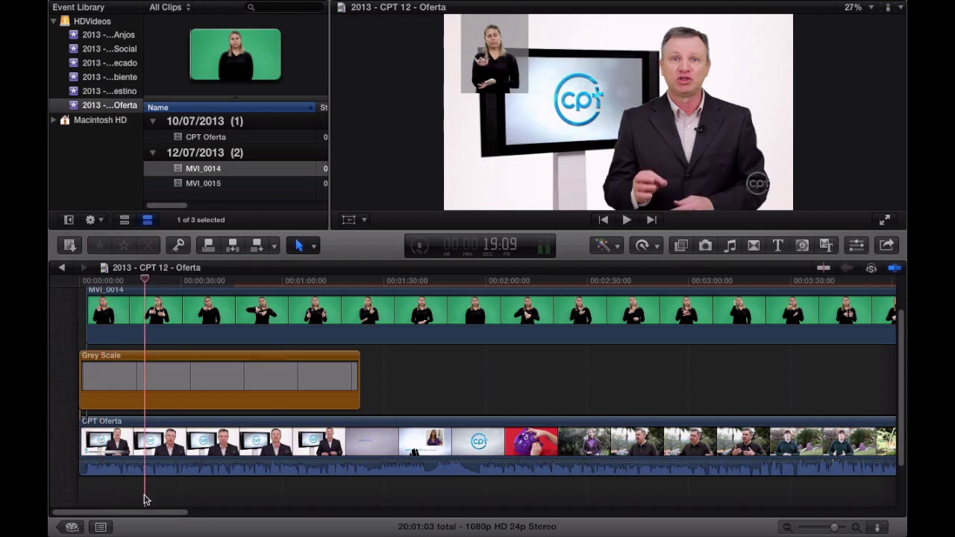
click(198, 499)
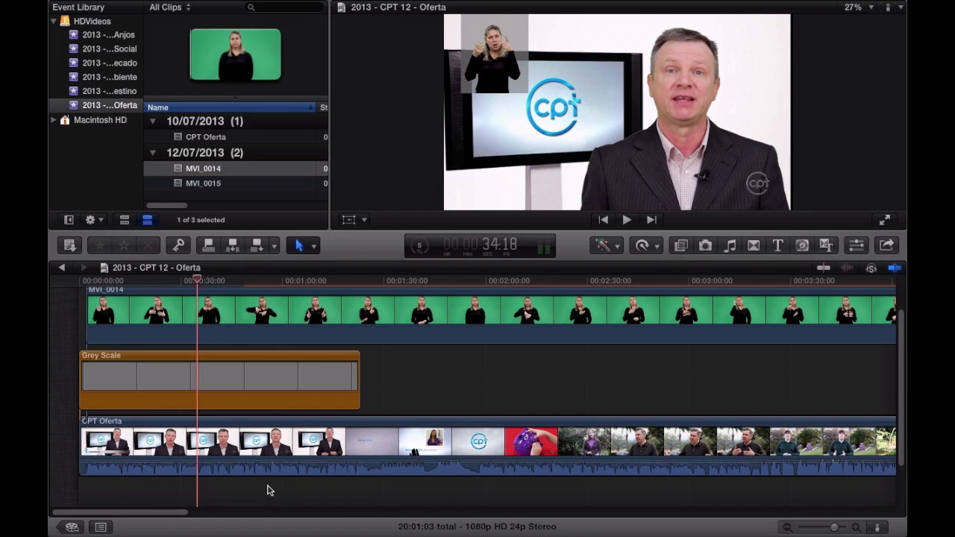
click(299, 490)
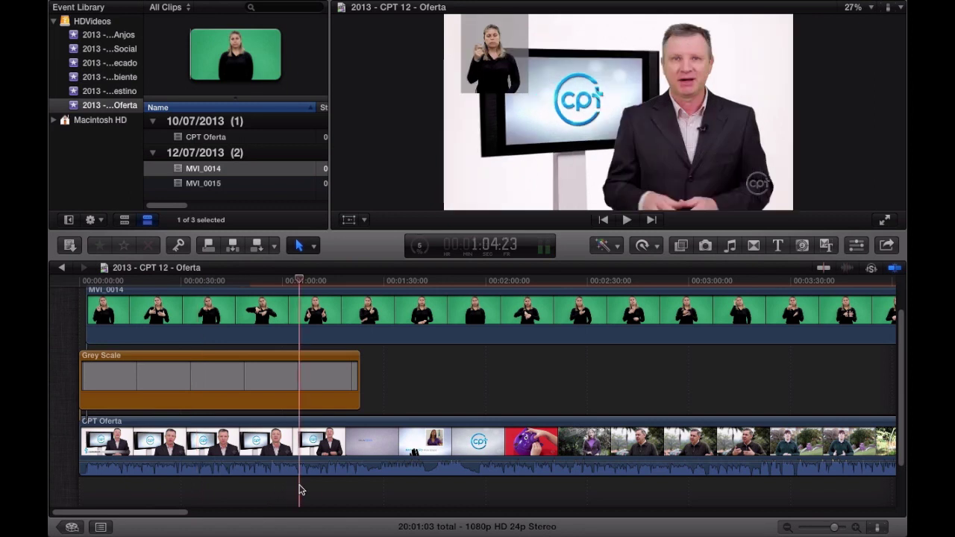
click(332, 473)
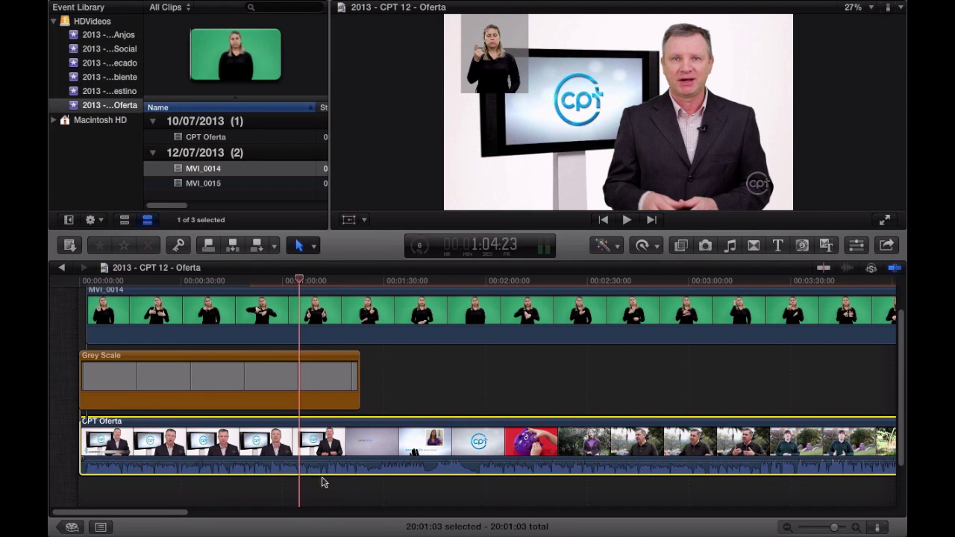
click(263, 489)
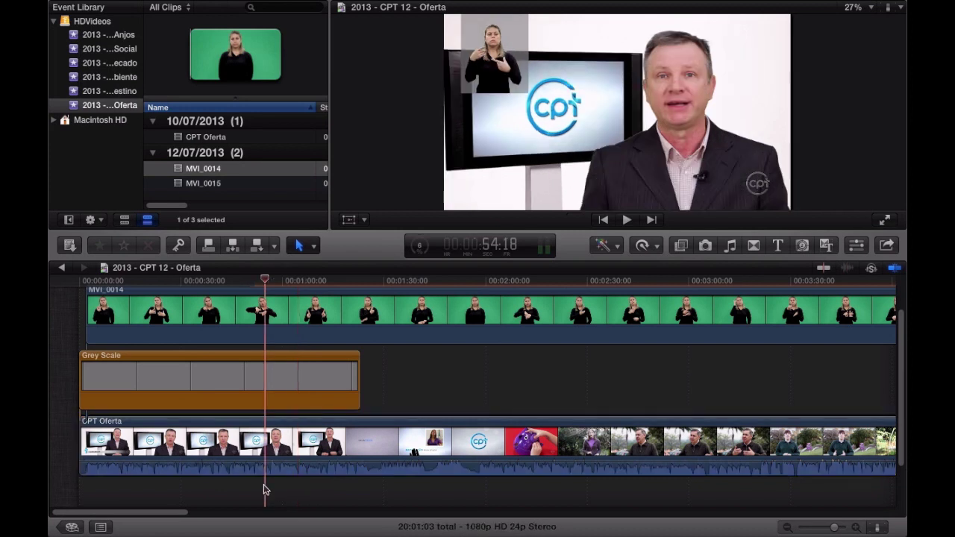
key(space)
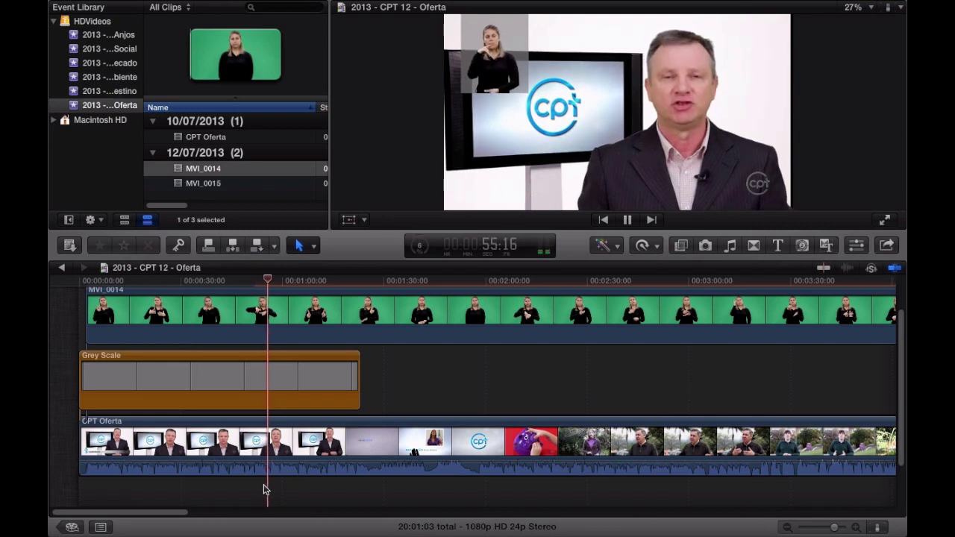
key(space)
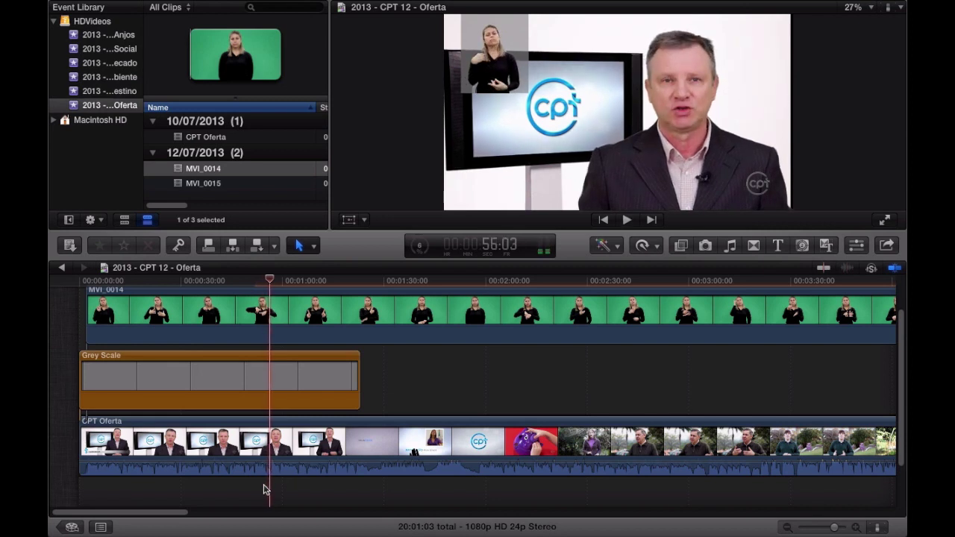
Examine the change from the presenter to the PARA TODOS vignette, playing from 1:23:02 to about 1:30:05 and again from 1:19:23.
click(361, 487)
click(381, 489)
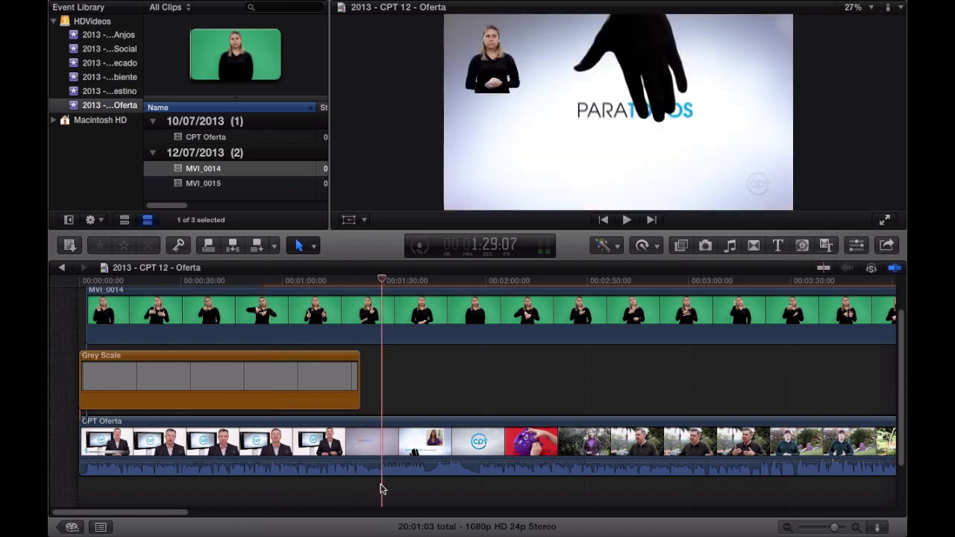
click(361, 490)
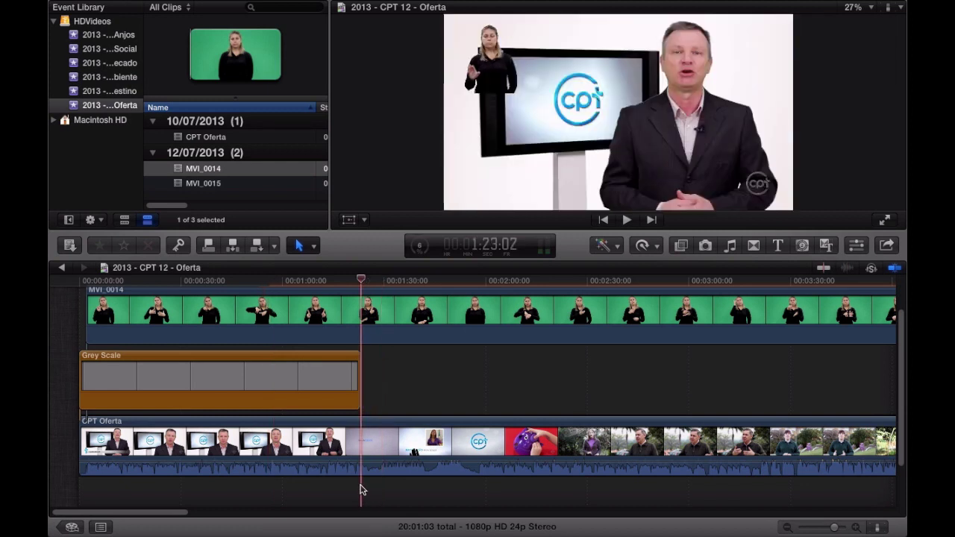
key(space)
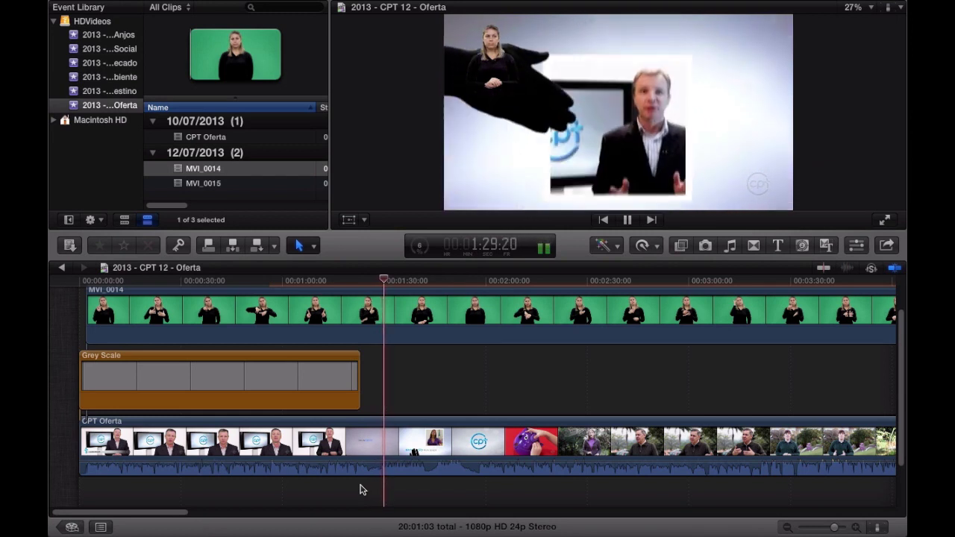
key(space)
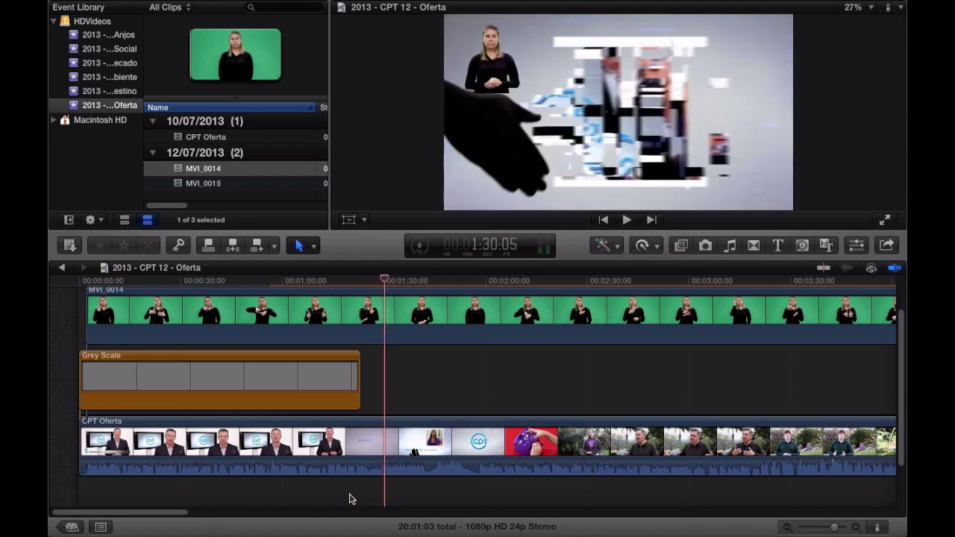
click(348, 499)
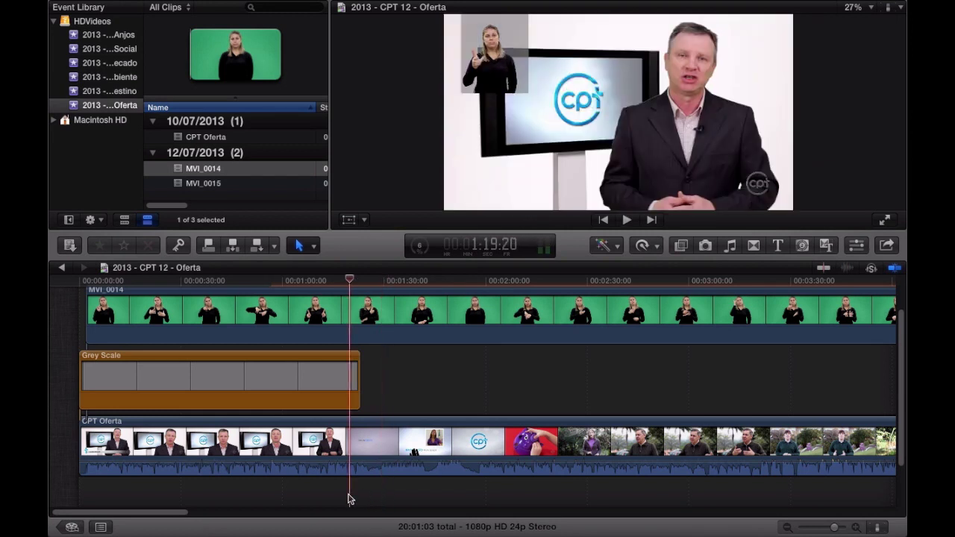
click(350, 500)
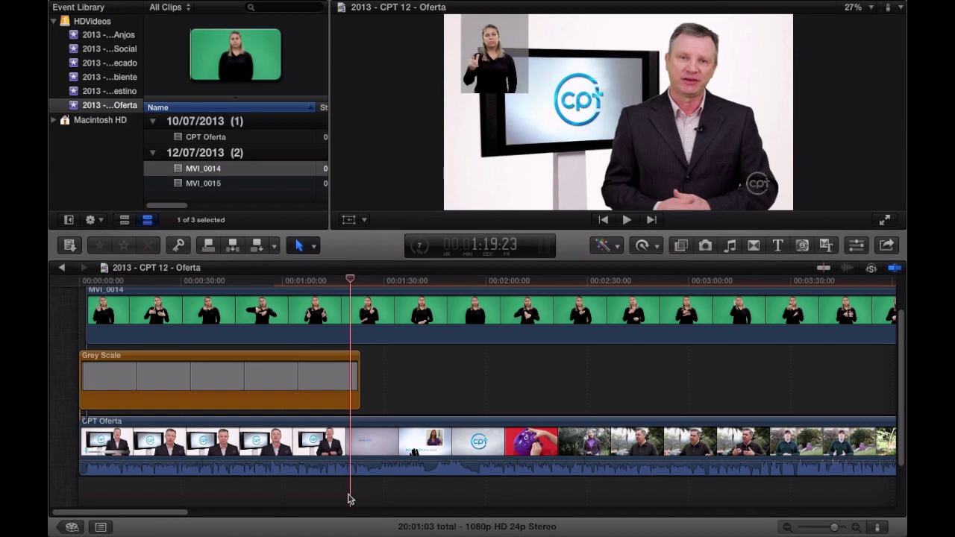
key(shift+s)
key(space)
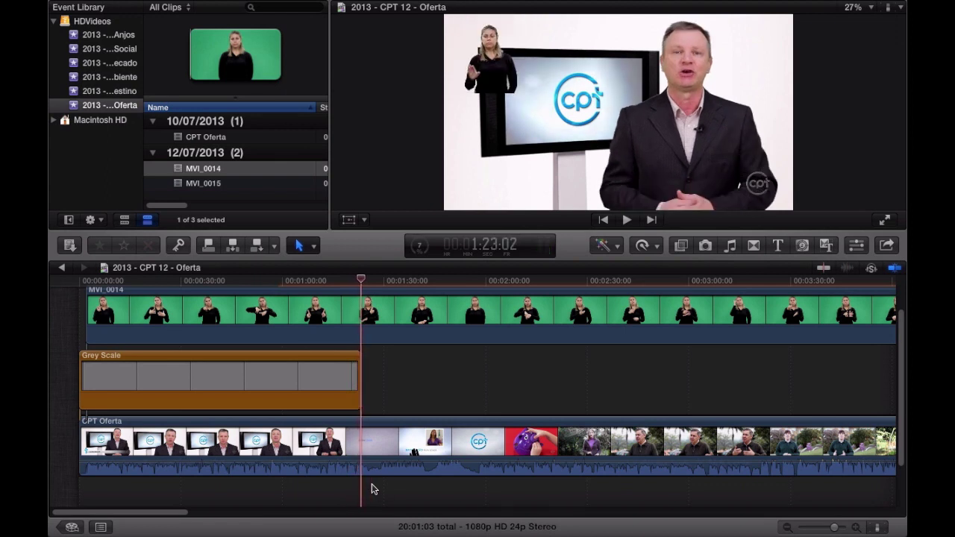
Split the CPT Oferta clip at 1:25:04, on the black frame just before the PARA TODOS vignette.
click(374, 489)
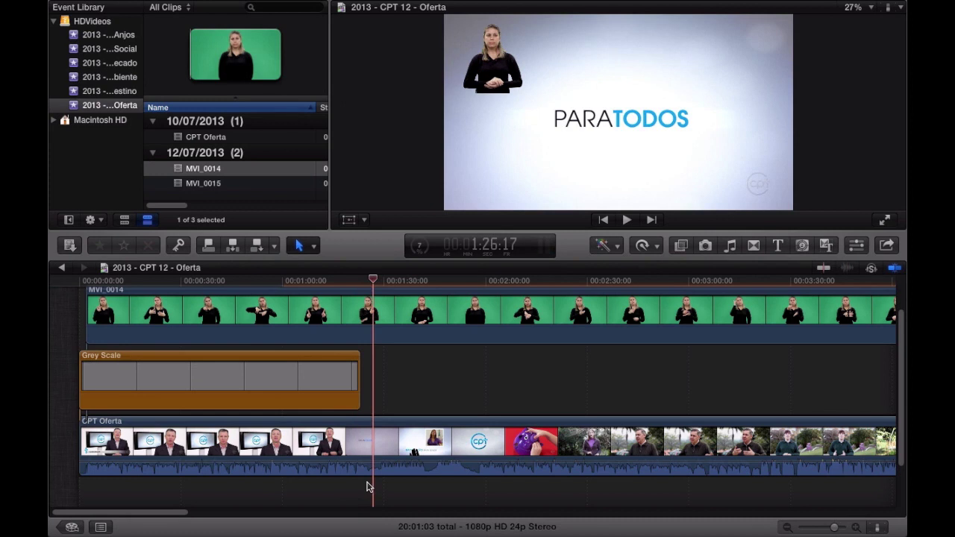
key(space)
click(367, 486)
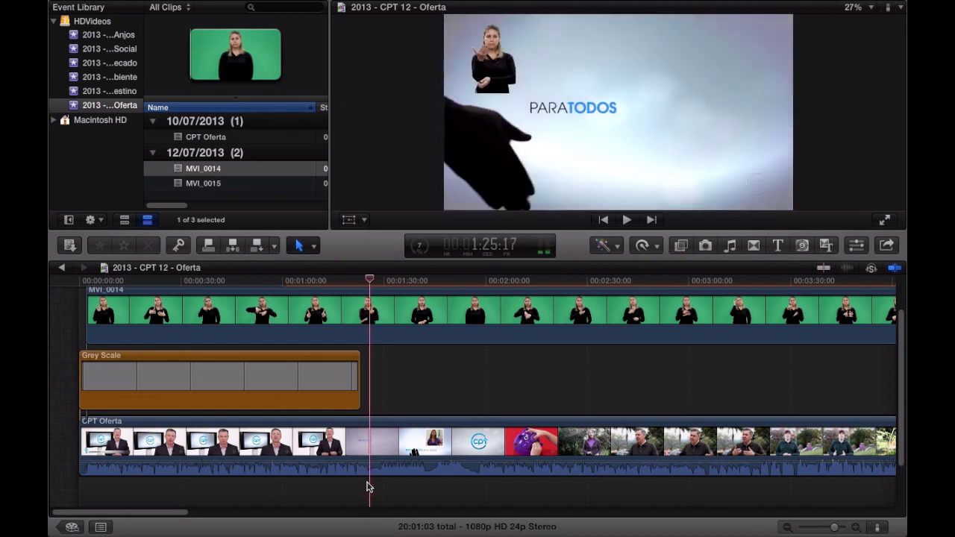
click(366, 486)
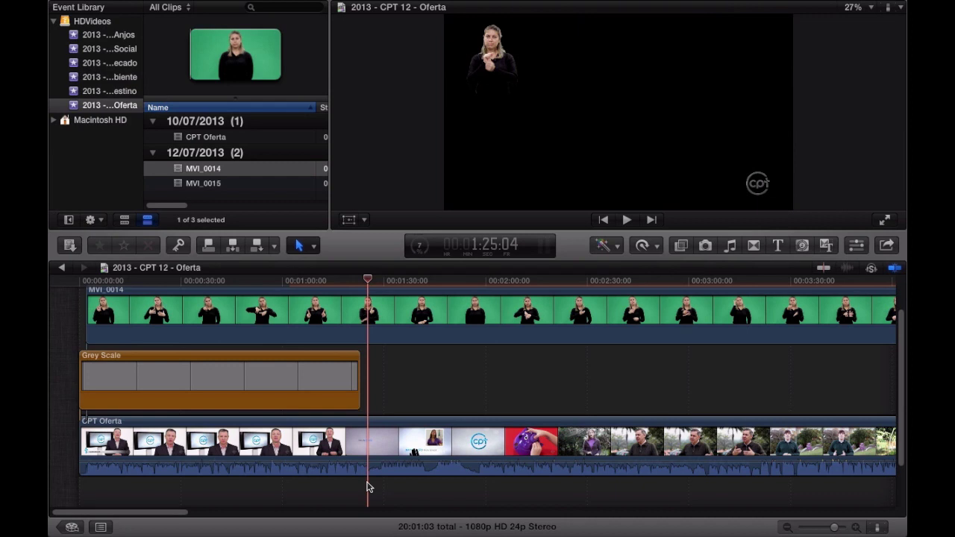
click(356, 445)
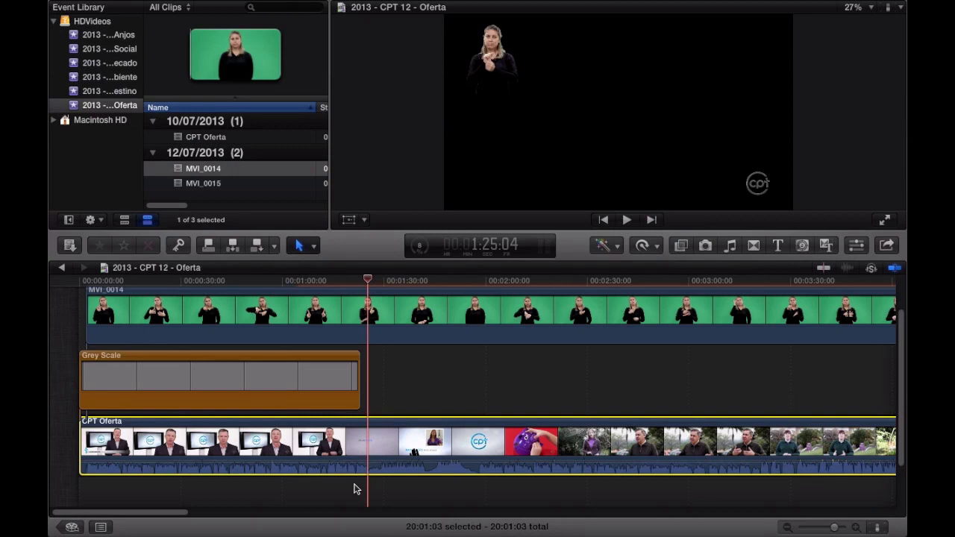
key(super+b)
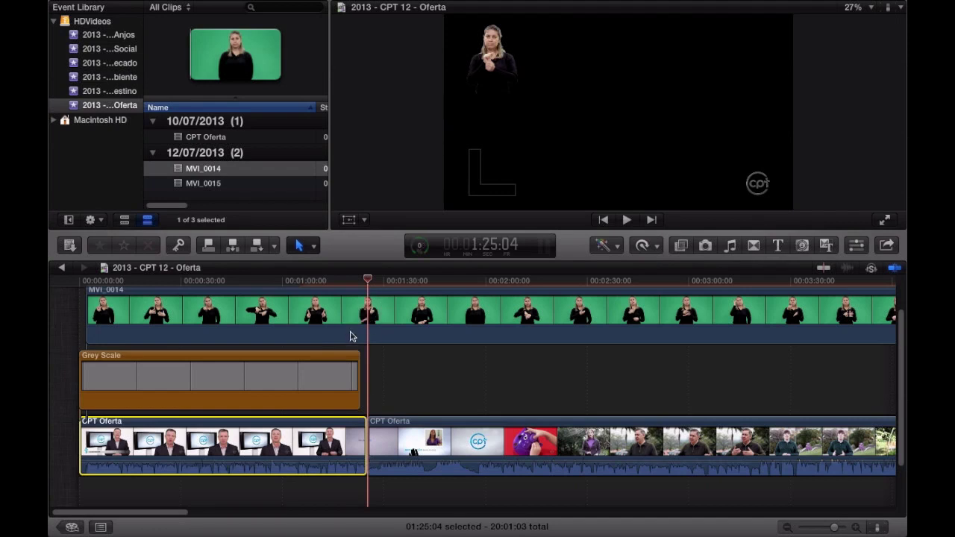
Play the start of the vignette from the cut at 1:25:04 to about 1:26:11.
scroll(394, 385, up, 2)
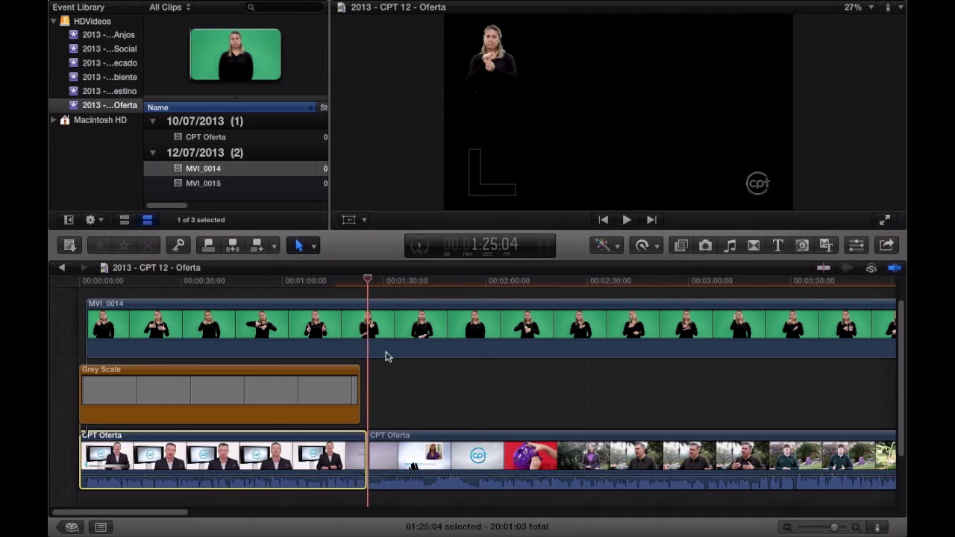
key(space)
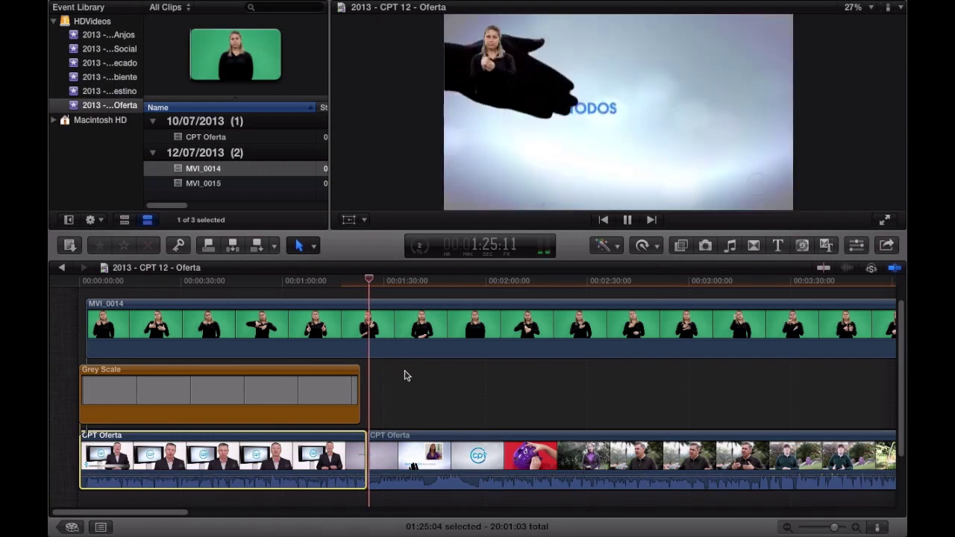
key(space)
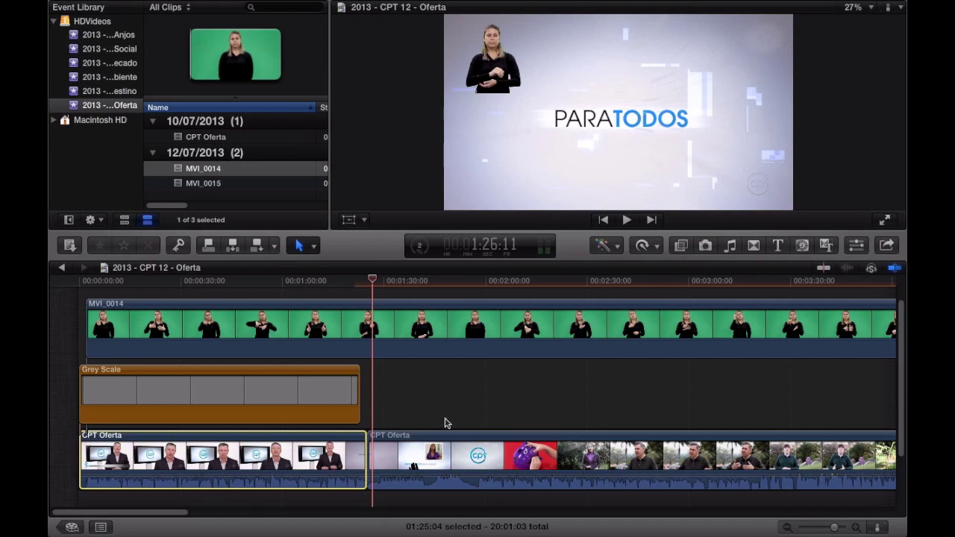
Split the MVI_0014 interpreter clip at 1:26:21, on the frame where she rests her hands during the PARA TODOS vignette.
key(space)
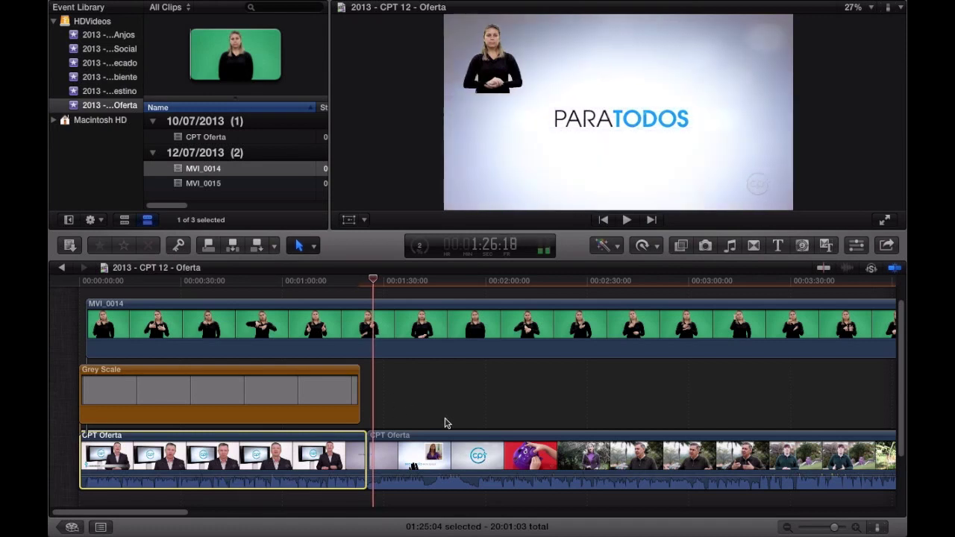
key(Left)
key(Left)
key(Left)
key(Left)
key(Left)
key(Left)
key(Left)
key(Left)
key(Left)
key(Left)
key(Left)
key(Left)
key(Left)
key(Left)
key(Left)
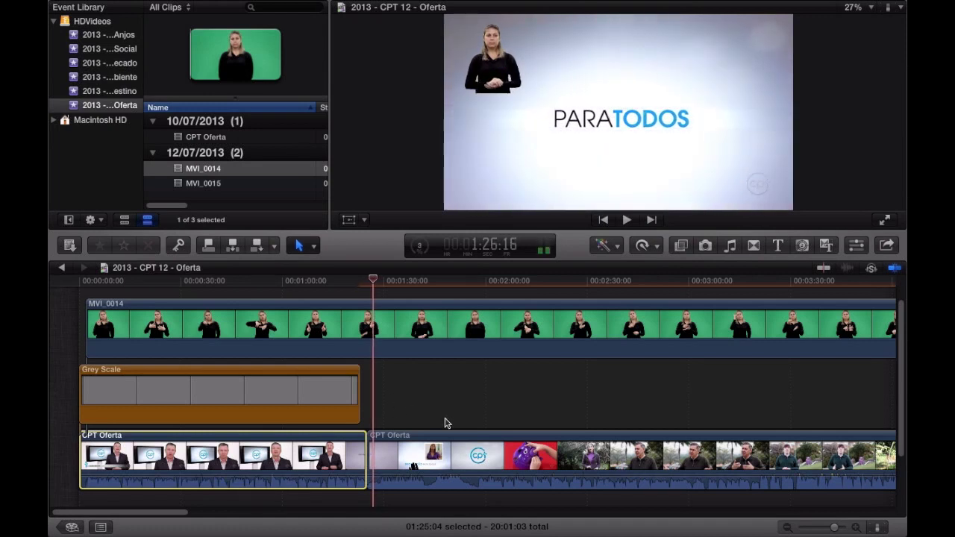
key(space)
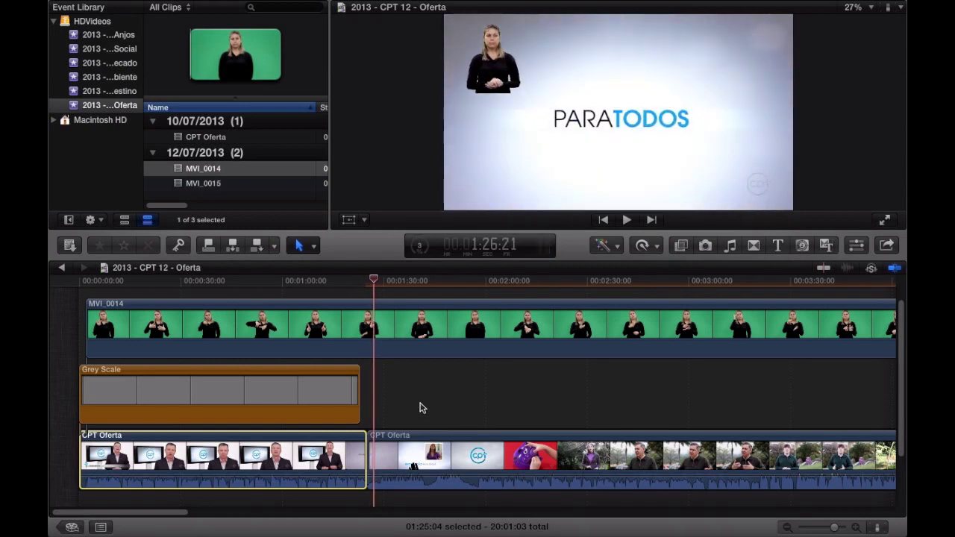
click(392, 326)
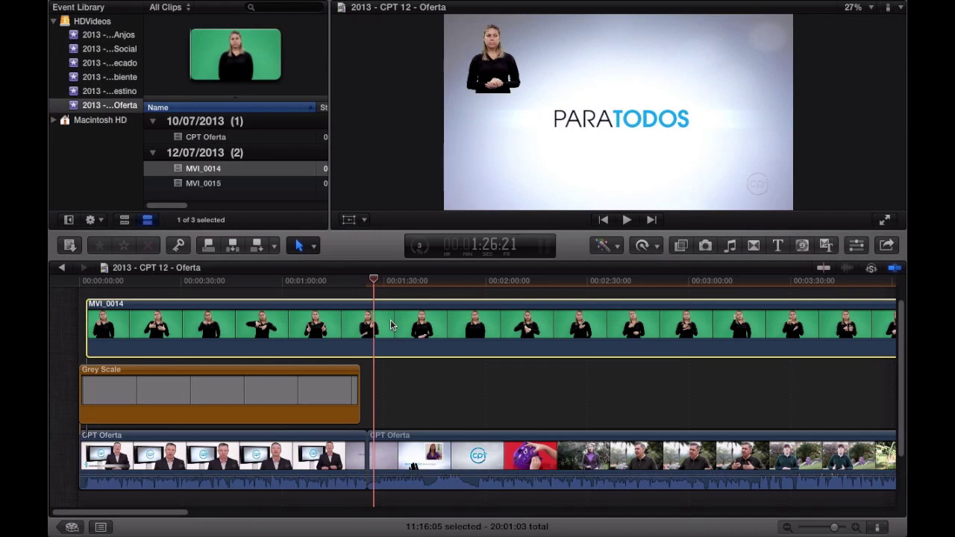
key(super+b)
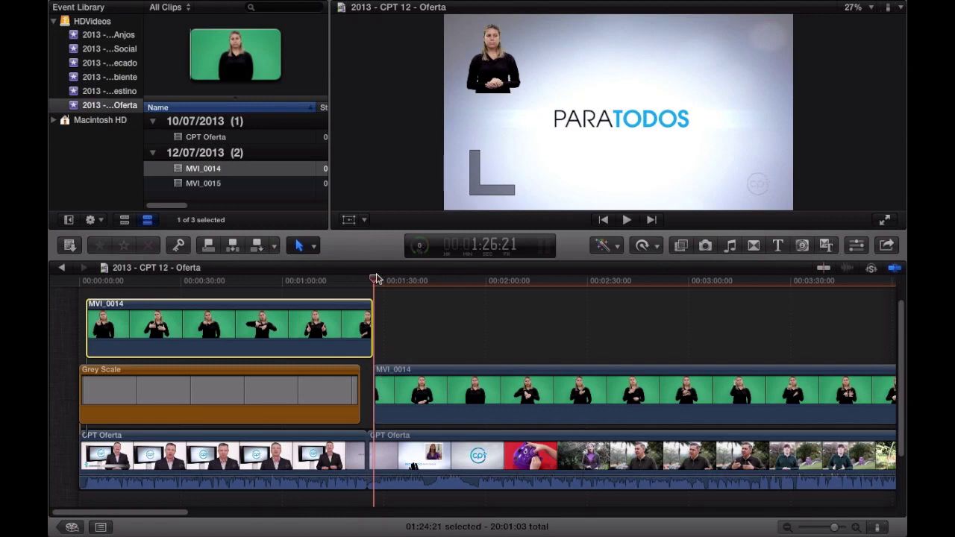
Retime the first MVI_0014 segment to Fast (102%) so that it ends at the 1:25:04 cut in CPT Oferta.
drag(375, 281, 367, 283)
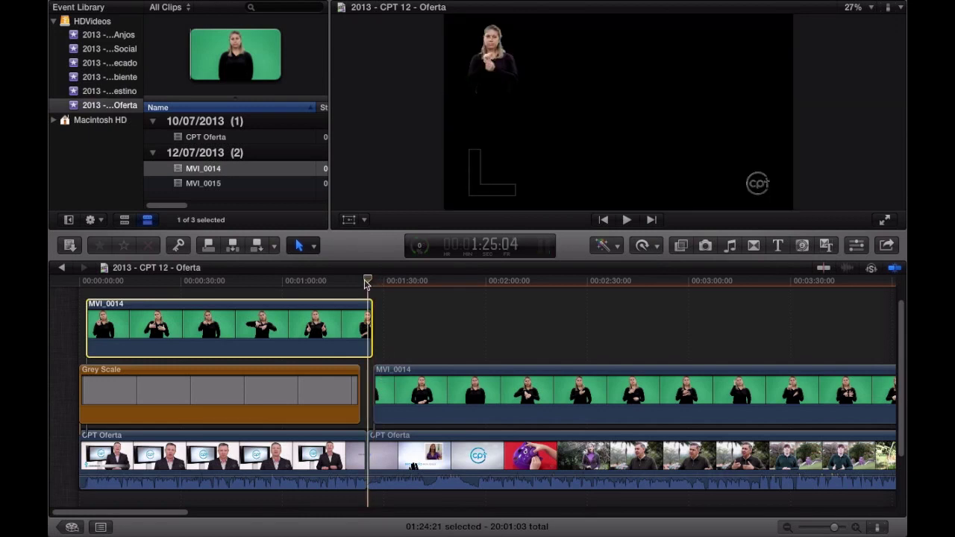
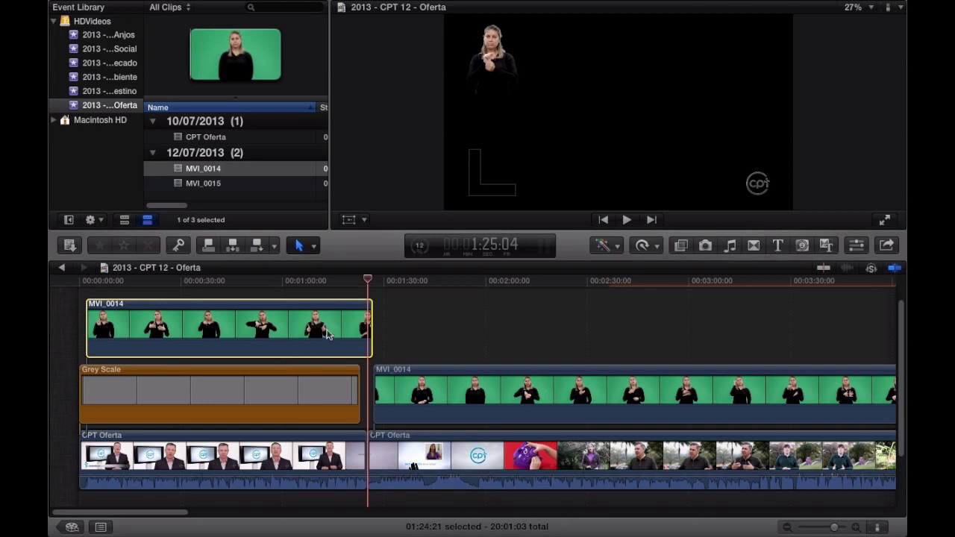
mouse_move(377, 5)
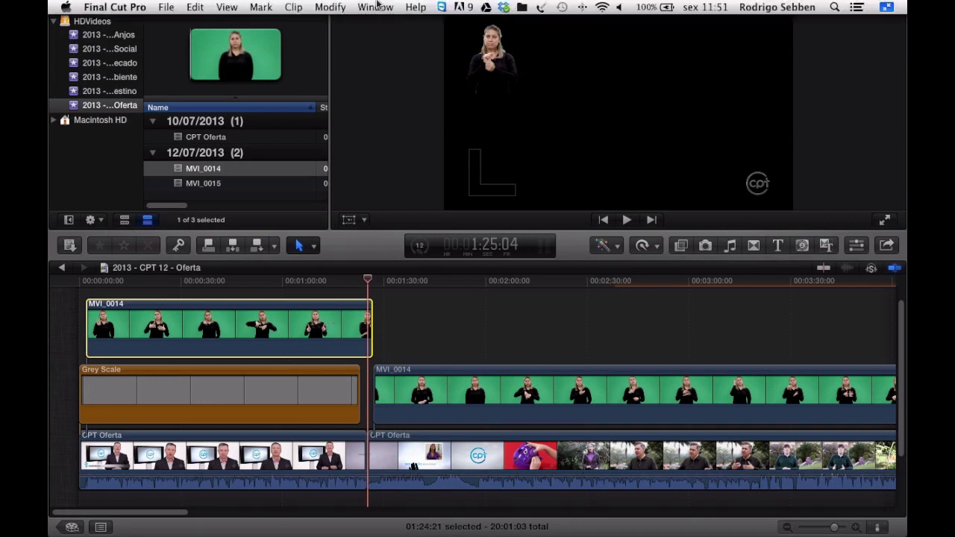
click(327, 9)
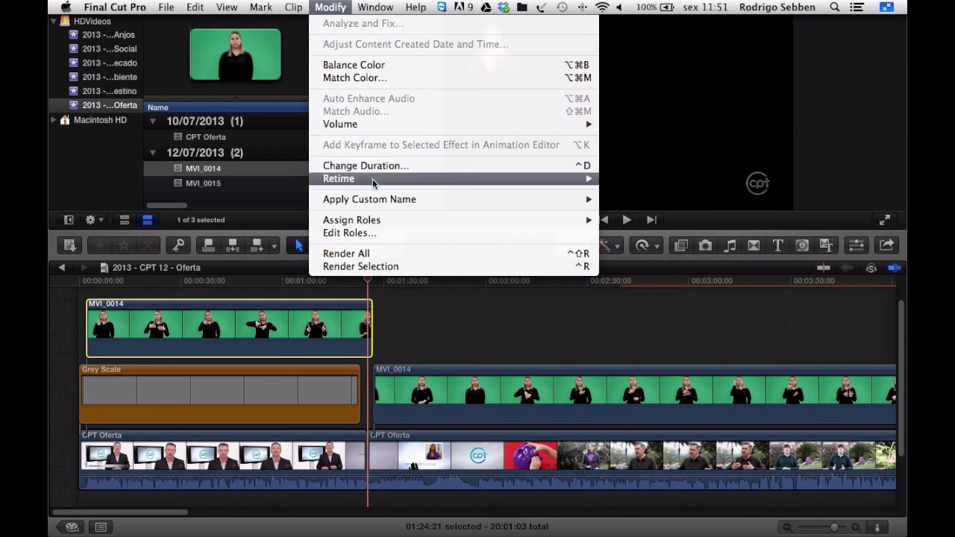
mouse_move(373, 184)
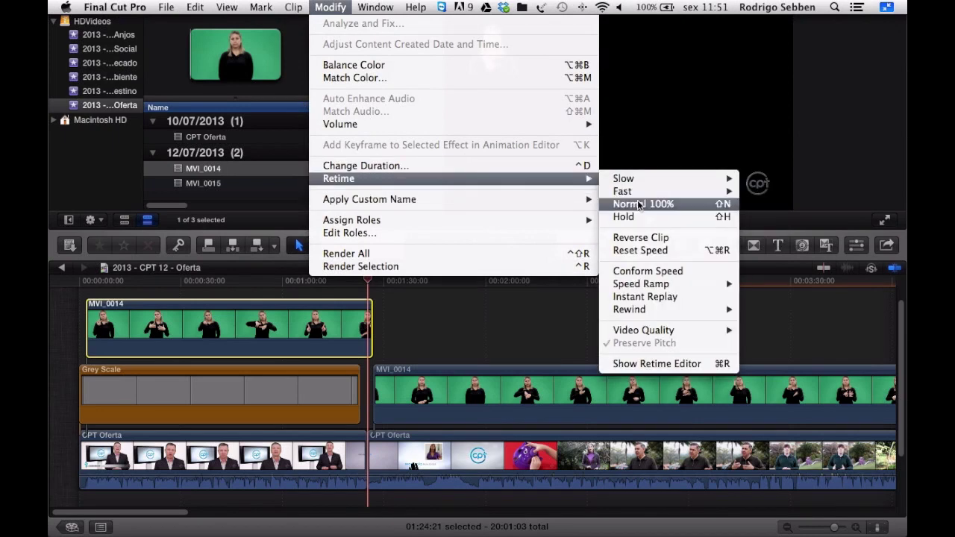
click(639, 204)
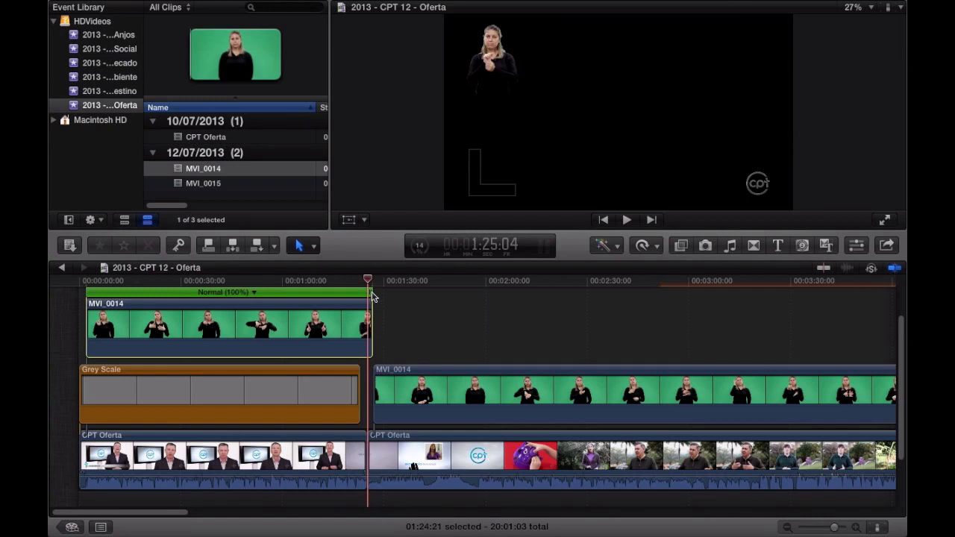
drag(371, 296, 366, 298)
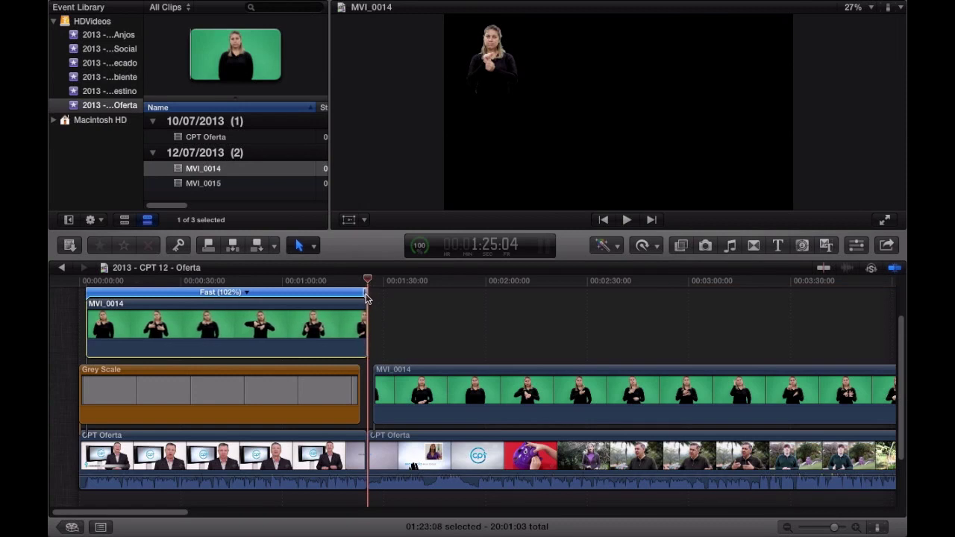
drag(366, 297, 365, 297)
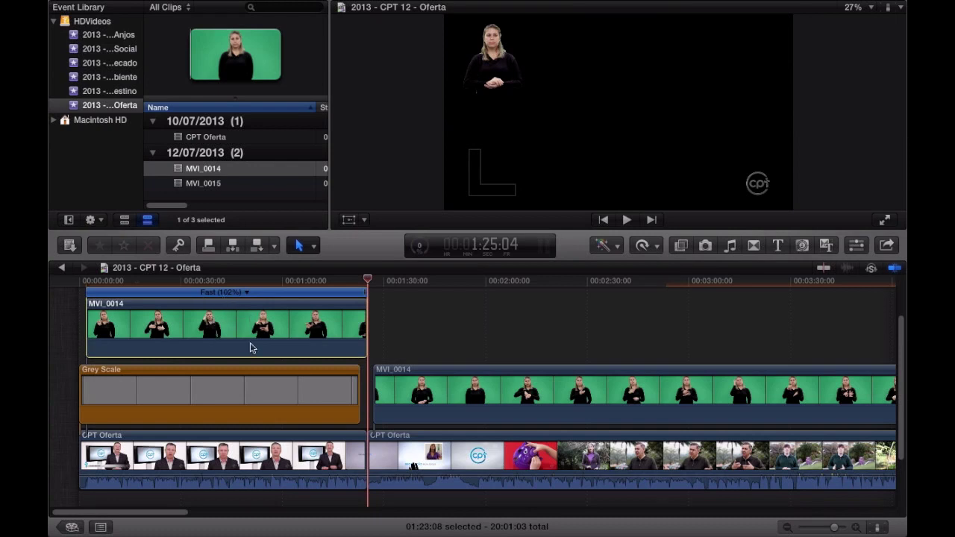
Play the retimed interpreter over the presenter from 33:06 to about 51:22 to check the synchronization.
key(XF86AudioRaiseVolume)
click(192, 501)
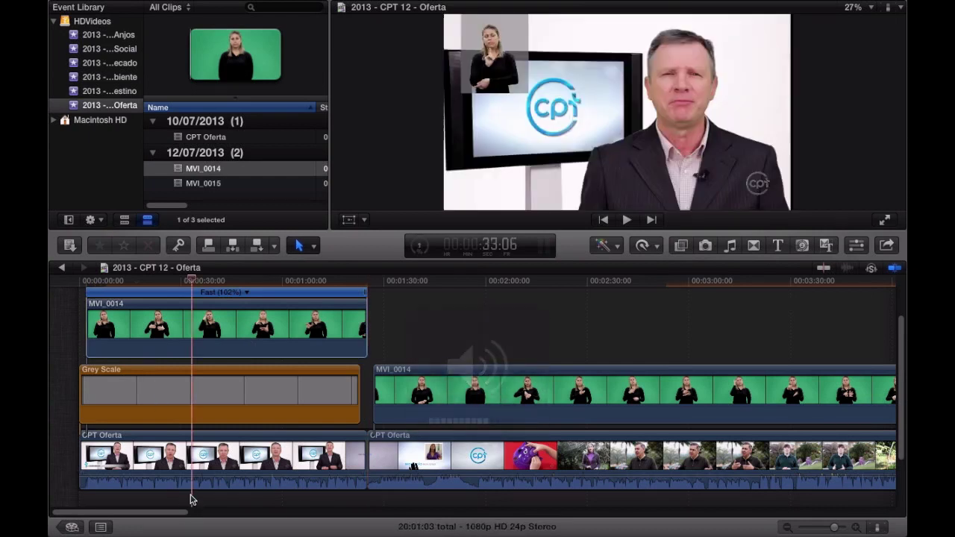
key(space)
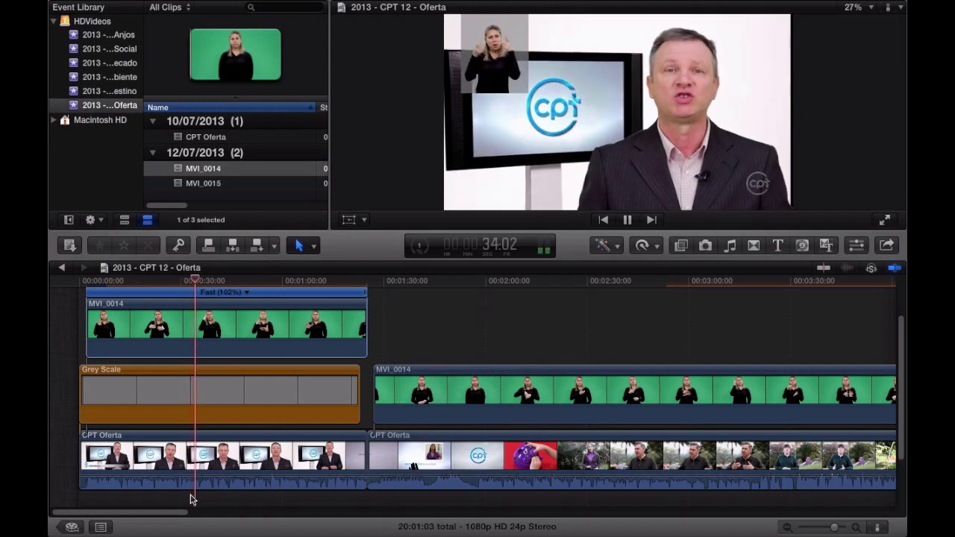
key(XF86AudioMute)
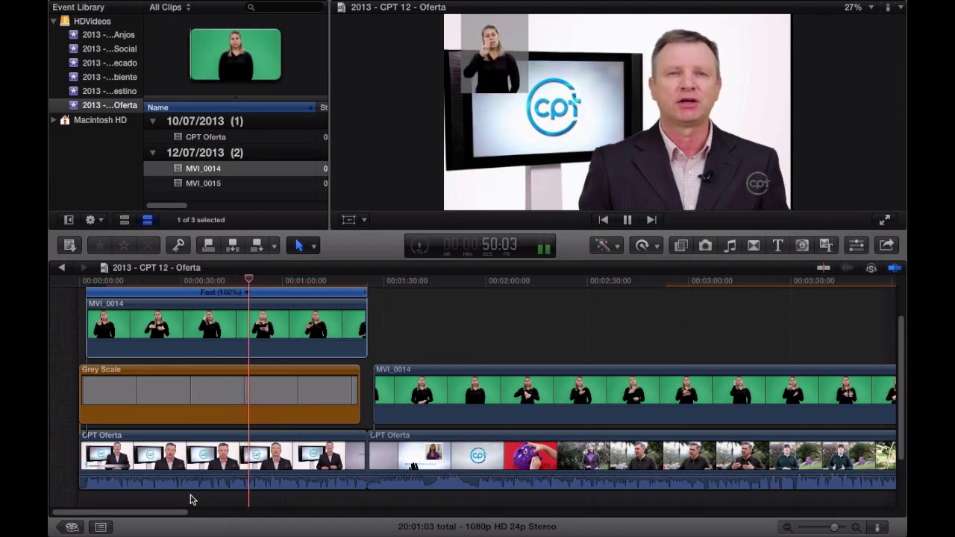
key(space)
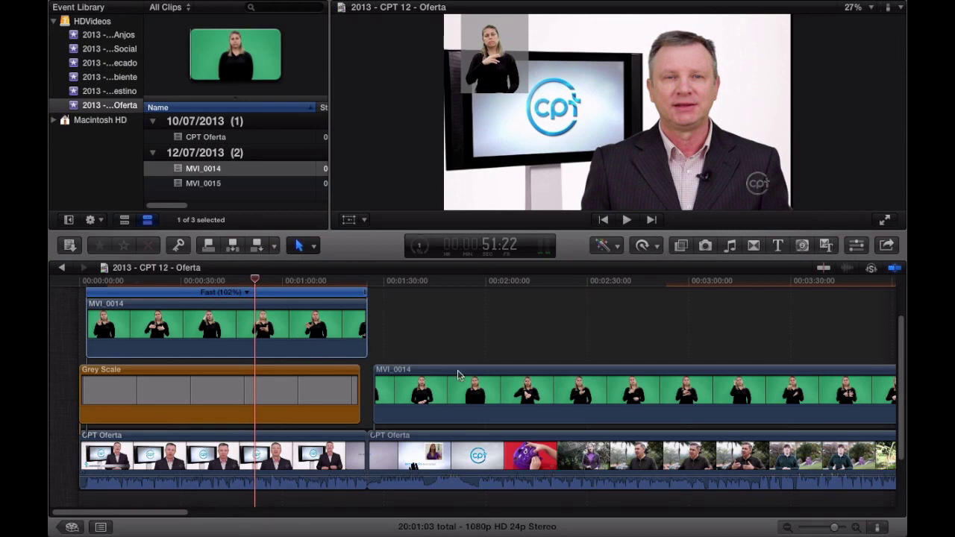
Split the CPT Oferta clip at 1:58:03, where the vignette ends and the coins footage begins.
scroll(506, 404, down, 2)
scroll(505, 404, right, 3)
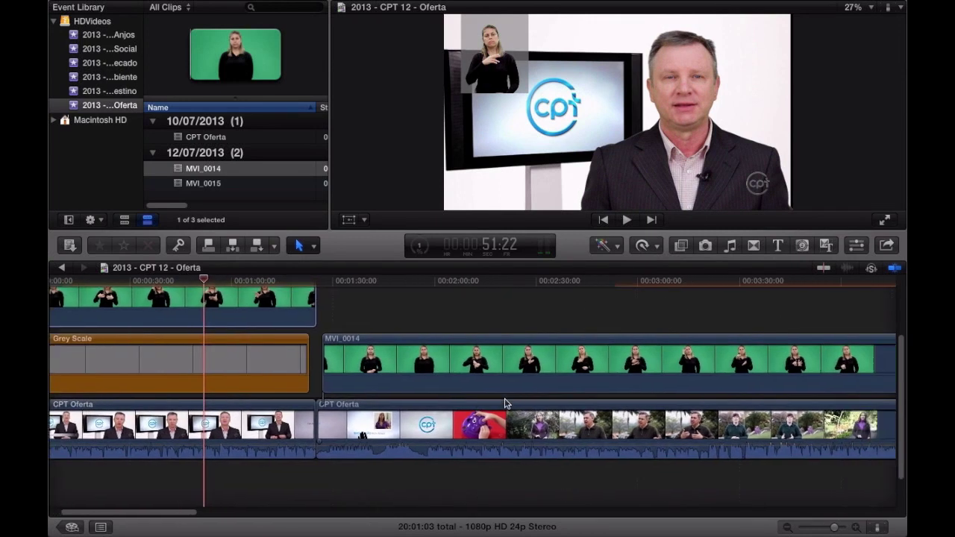
click(423, 472)
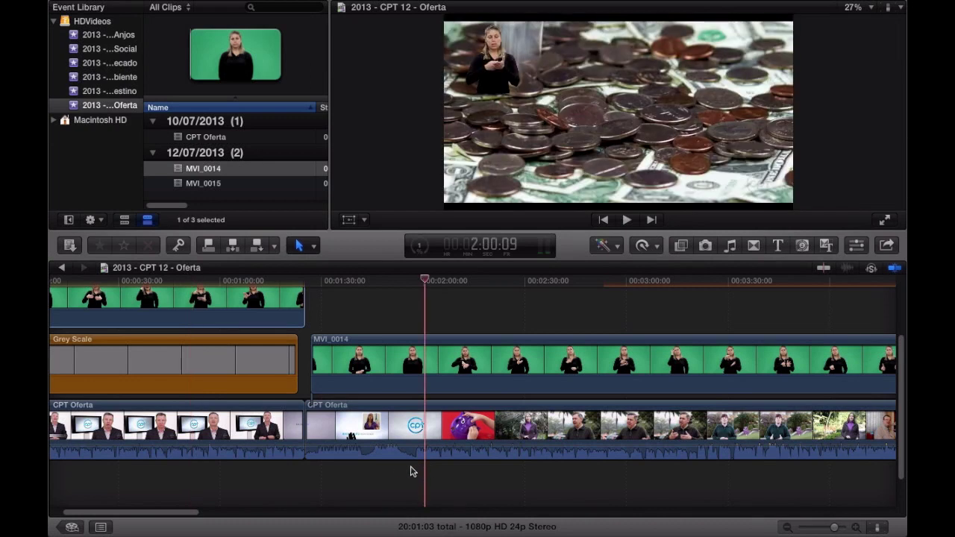
click(400, 470)
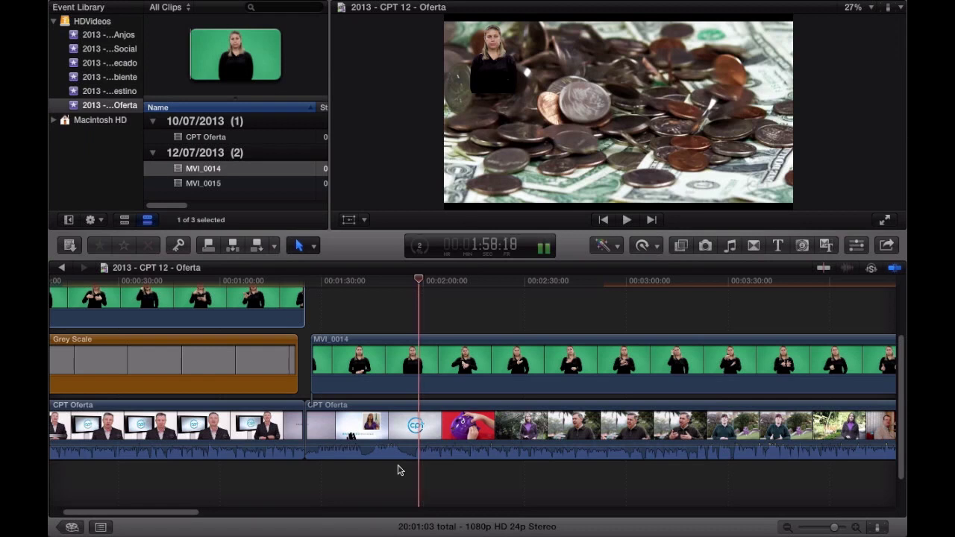
key(space)
key(Left)
key(Left)
key(Left)
key(Left)
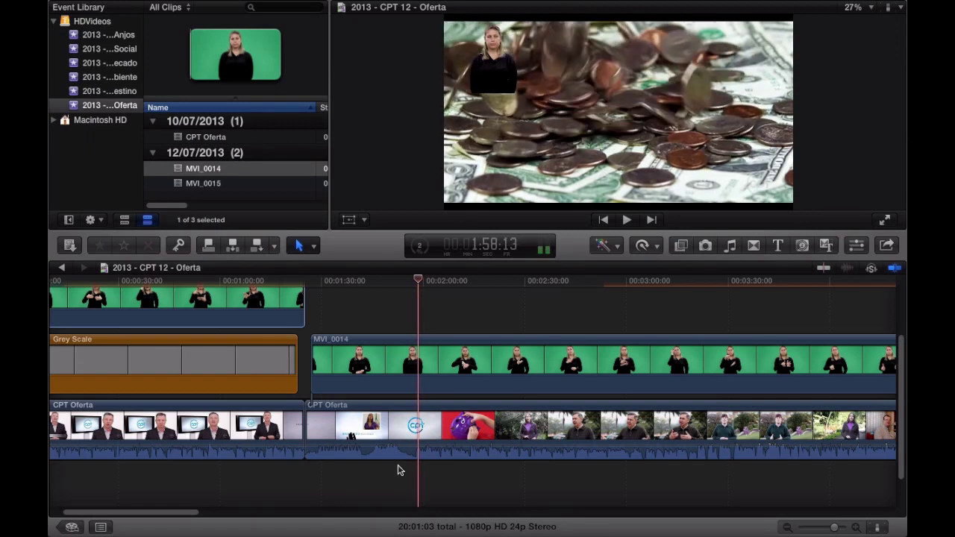
key(Left)
key(Left)
key(Left)
key(Left)
key(Left)
key(Left)
key(Left)
key(Left)
key(Left)
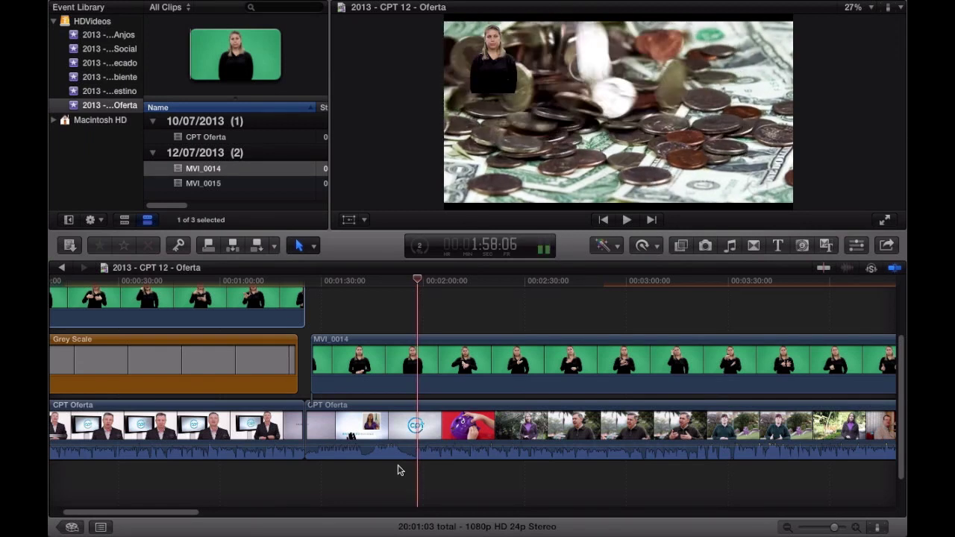
key(Left)
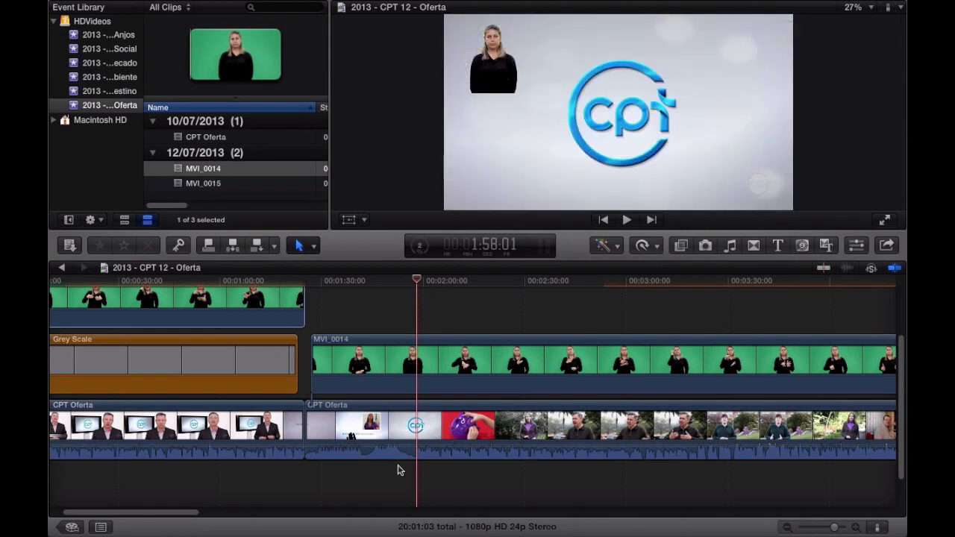
key(Right)
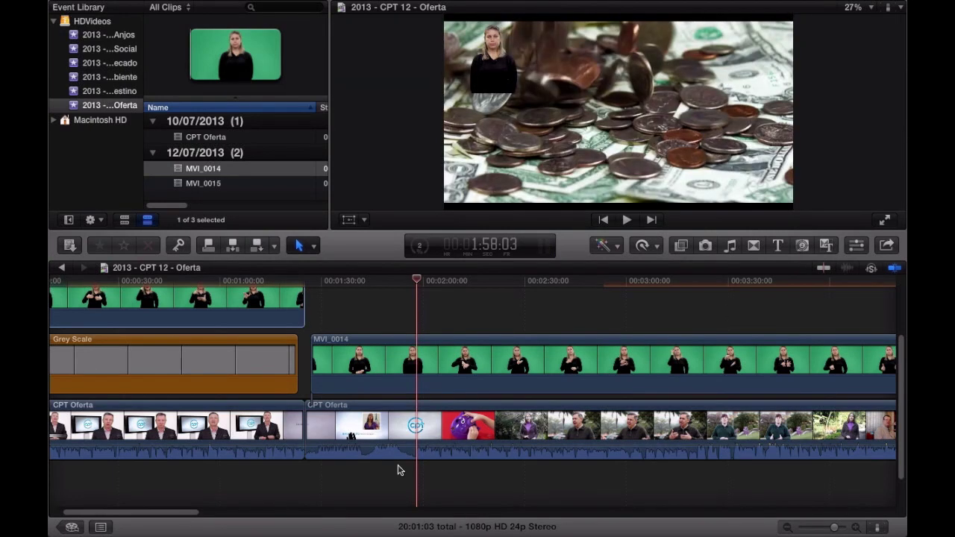
click(396, 425)
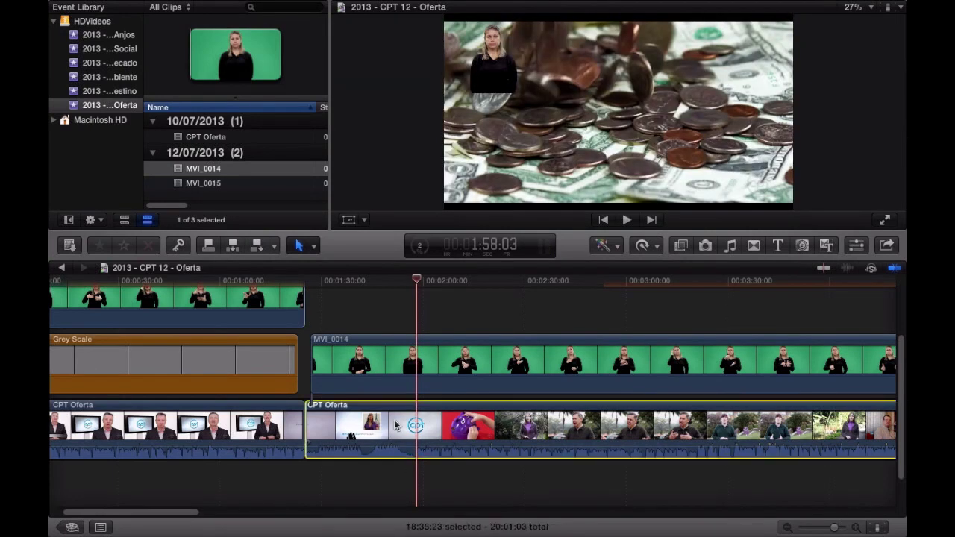
key(super+b)
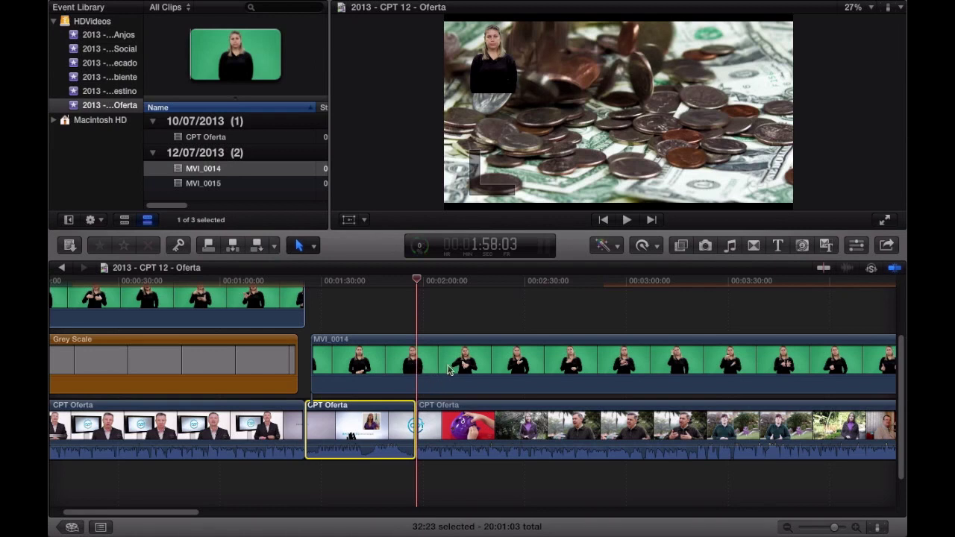
Split the second MVI_0014 segment at 1:58:03 and delete the piece lying over the vignette.
click(401, 363)
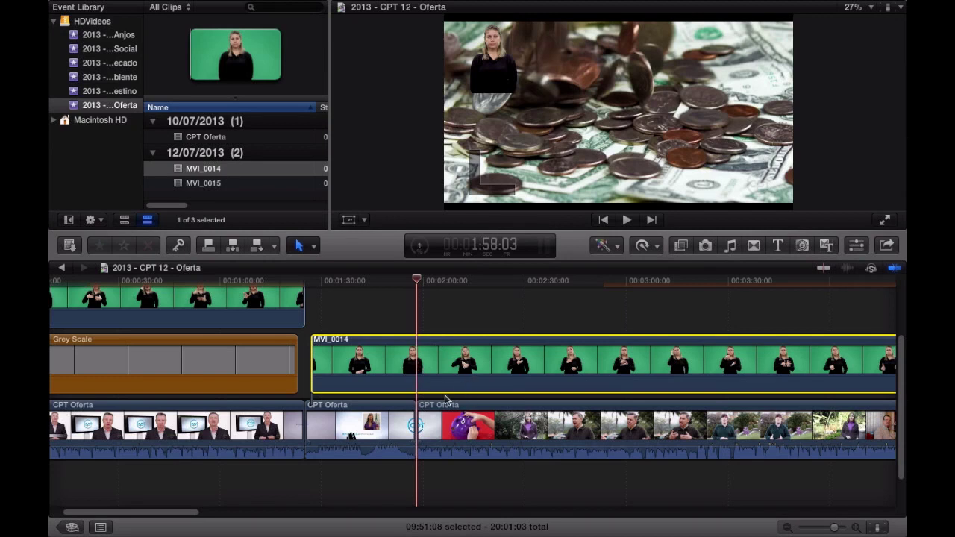
key(super+b)
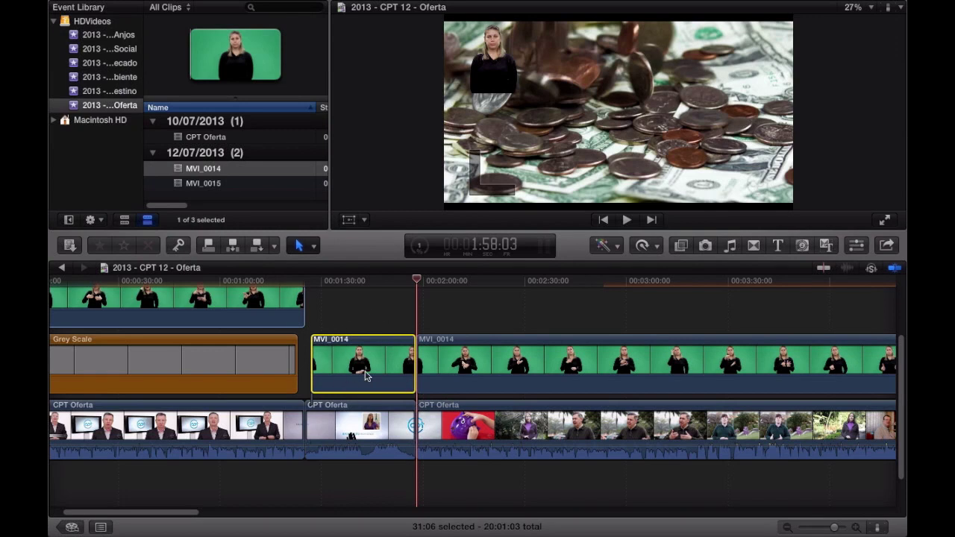
key(Delete)
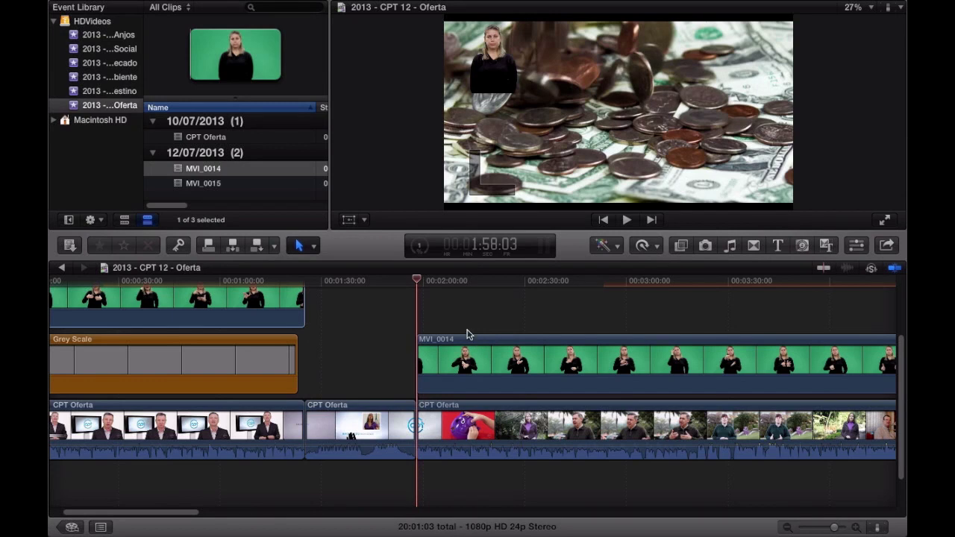
Play the interpreter over the coins footage from 1:58:03 to about 2:04:19.
key(XF86AudioRaiseVolume)
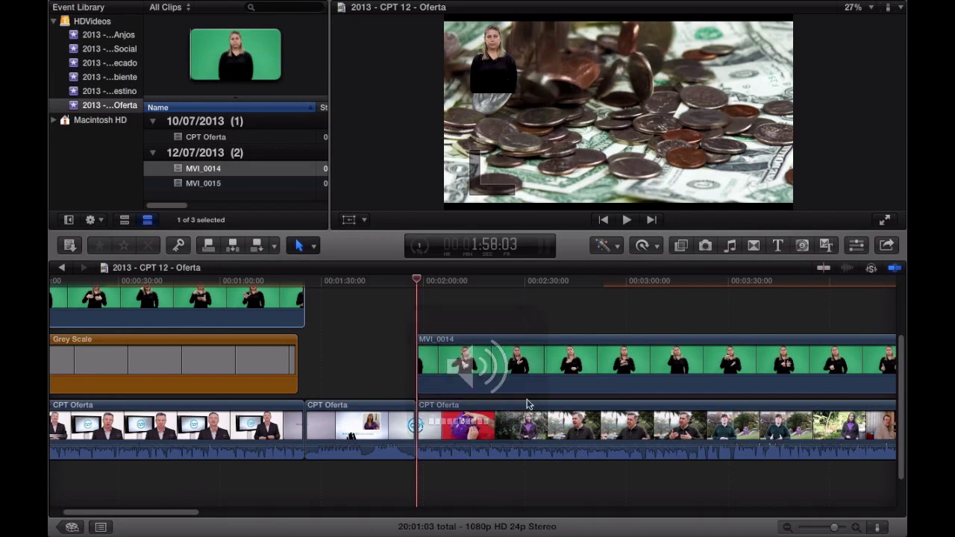
key(space)
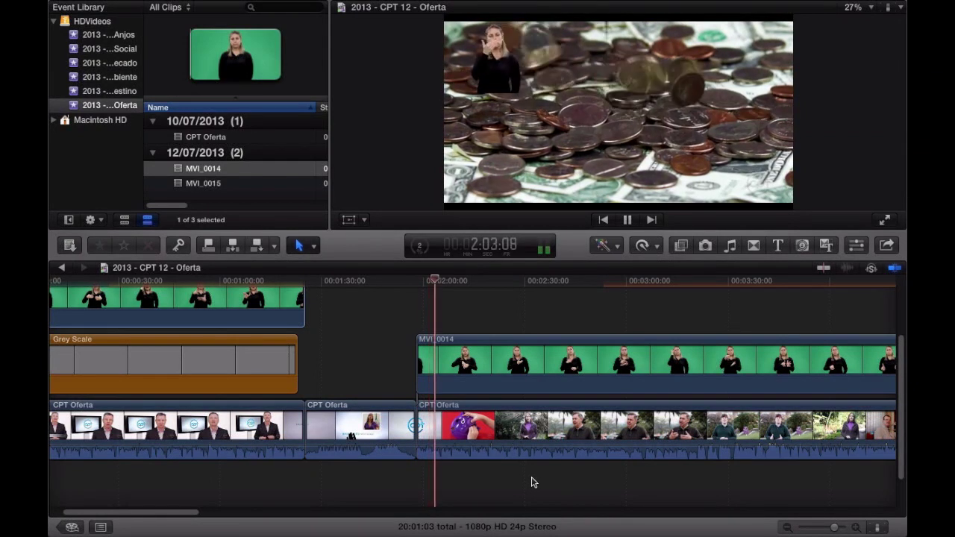
key(space)
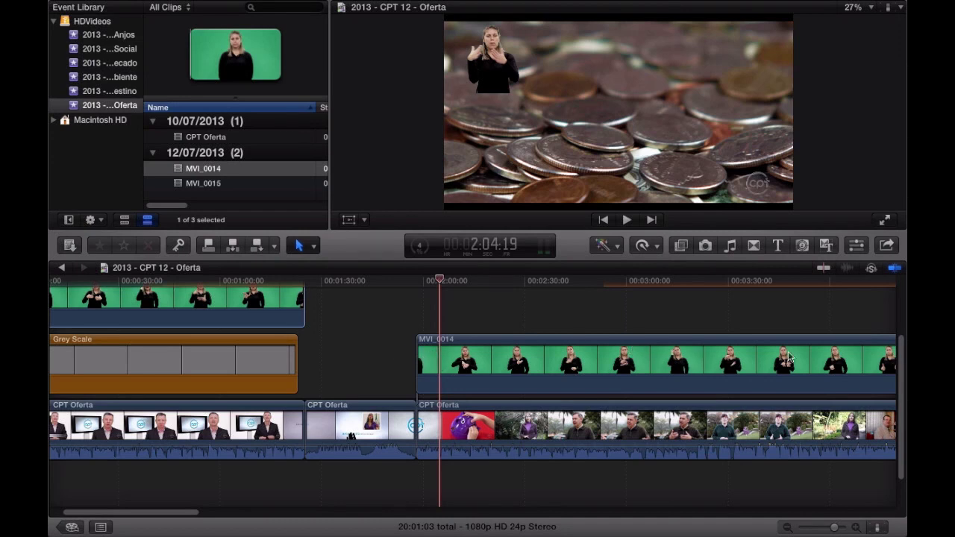
Examine how far the last MVI_0014 interpreter segment extends over the CPT Oferta clip.
scroll(790, 358, right, 10)
scroll(790, 358, down, 2)
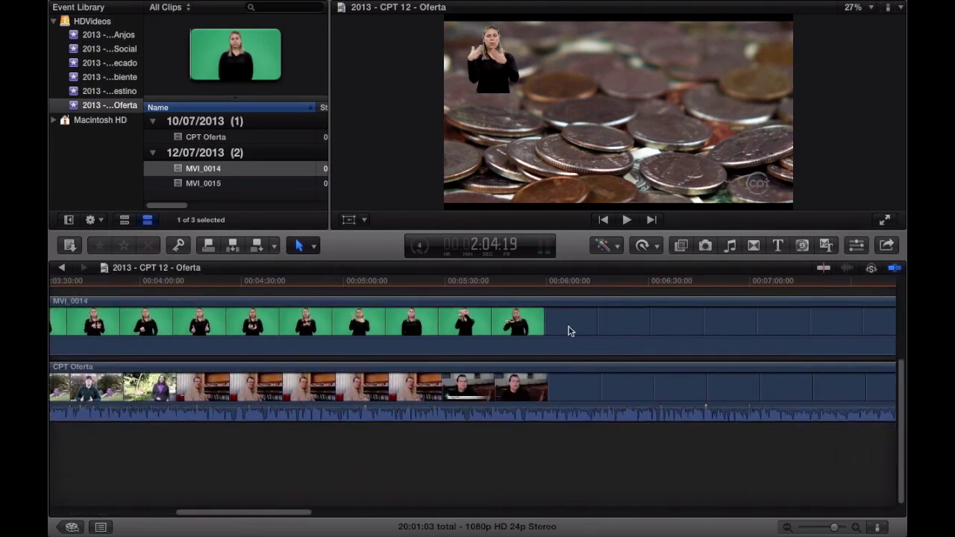
scroll(618, 337, right, 5)
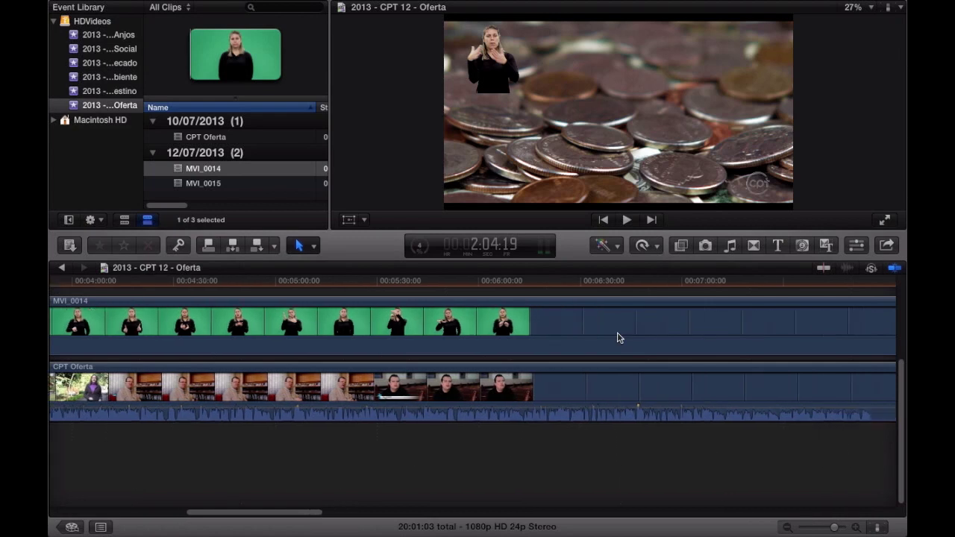
scroll(618, 337, right, 18)
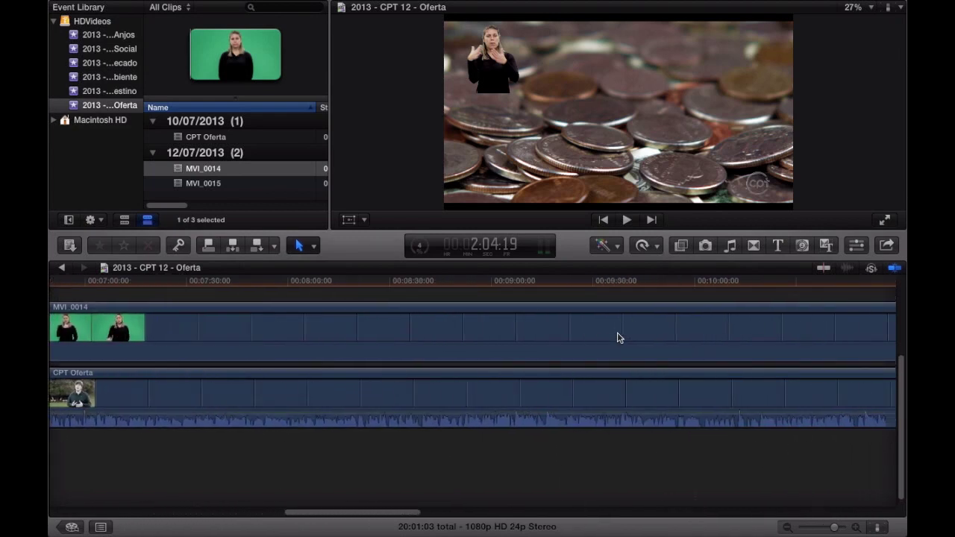
scroll(618, 338, right, 1)
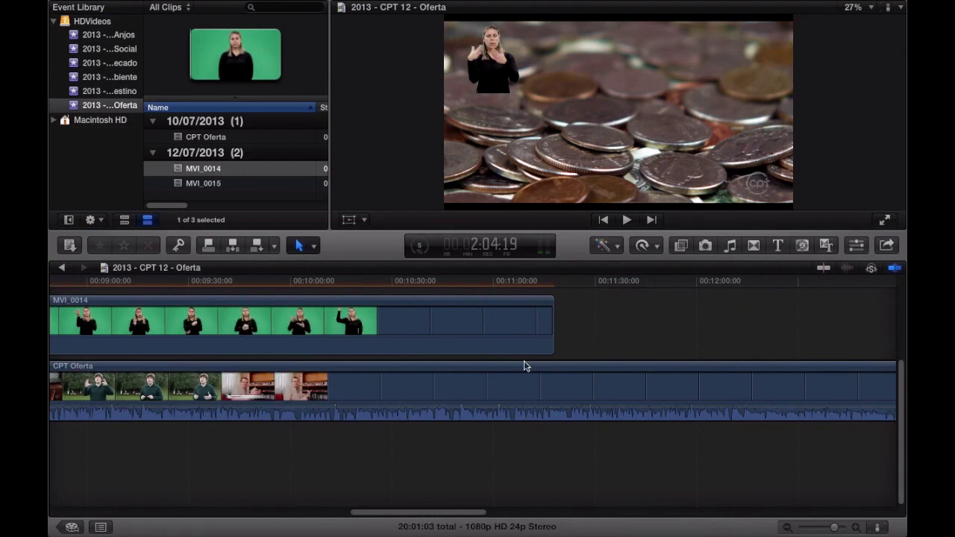
scroll(523, 369, up, 2)
scroll(523, 379, up, 2)
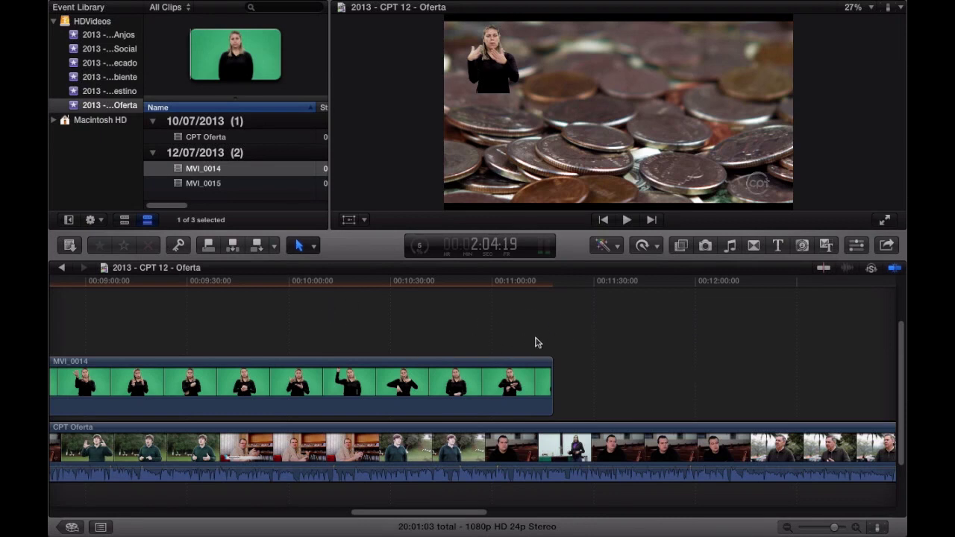
Preview the MVI_0015 source clip and examine the part of CPT Oferta that the MVI_0014 interpreter leaves uncovered.
click(219, 186)
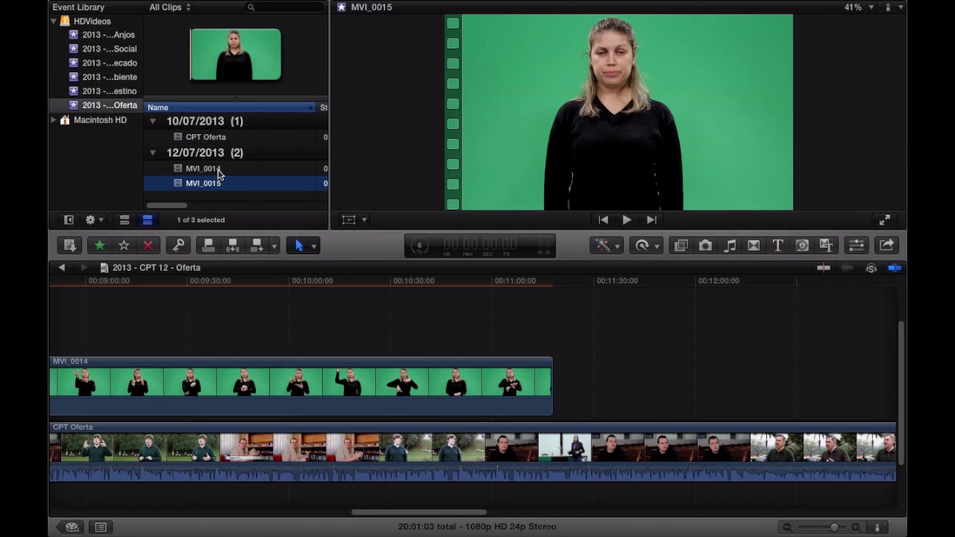
click(218, 170)
click(215, 186)
scroll(522, 406, right, 6)
scroll(523, 406, down, 1)
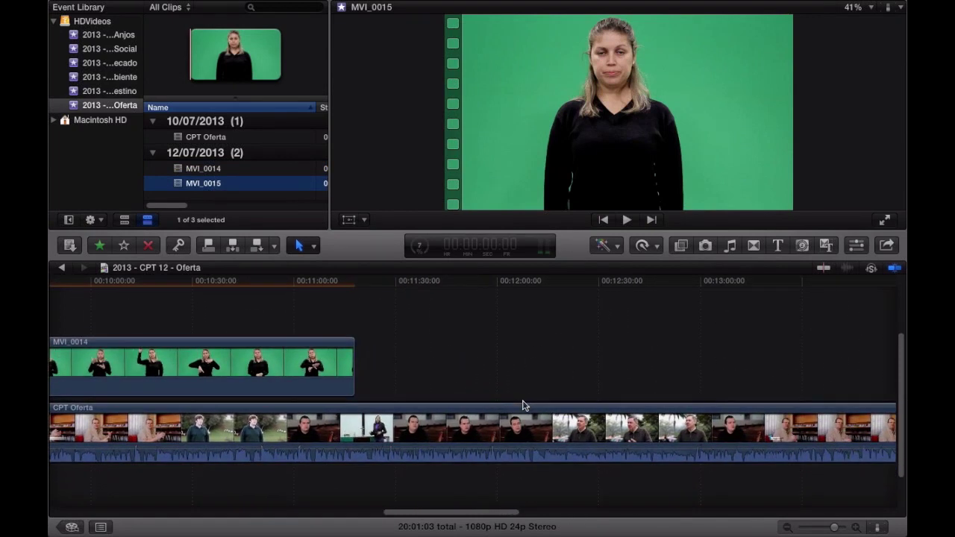
scroll(523, 406, down, 1)
scroll(523, 406, left, 15)
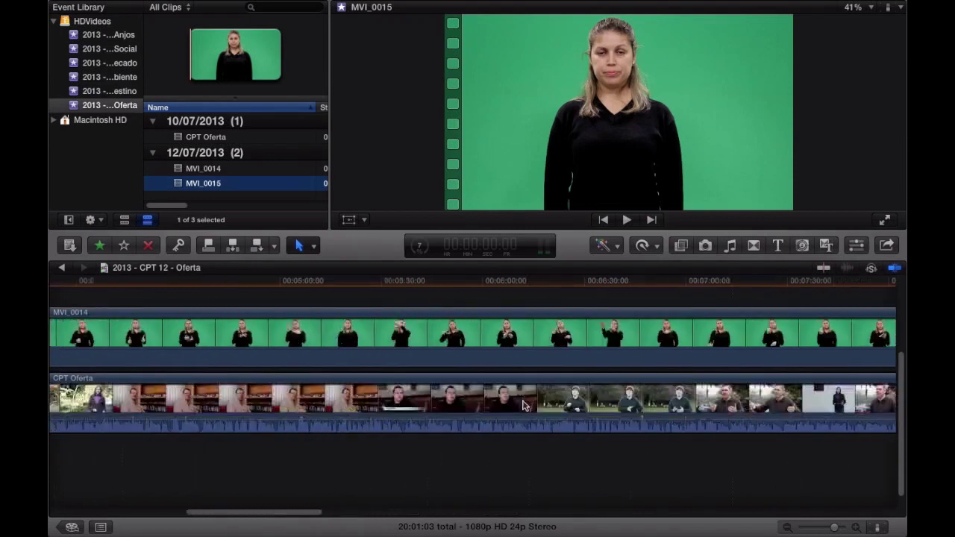
scroll(522, 405, left, 15)
scroll(522, 405, right, 5)
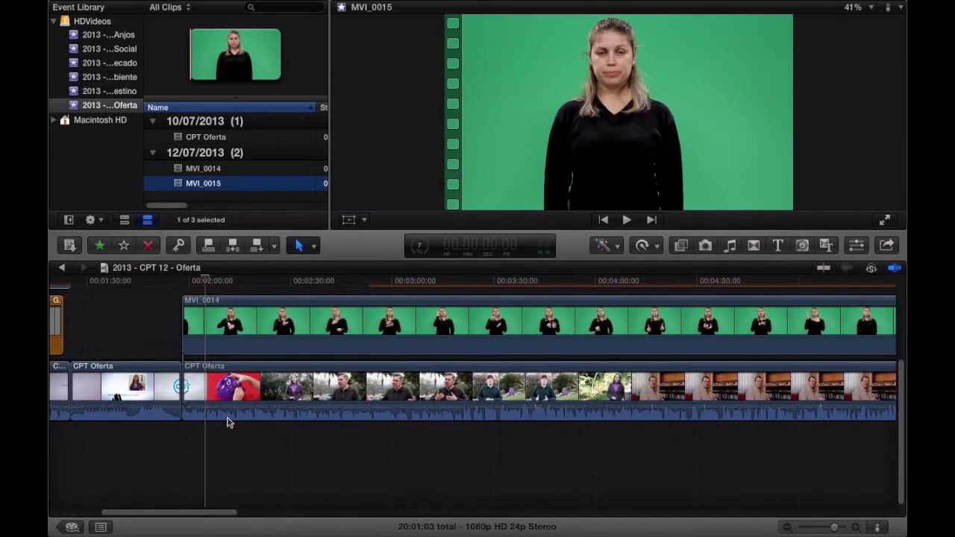
Review the interpreter over the coins, piggy bank and first interviews, from 1:54:13 to 2:46:13.
click(170, 307)
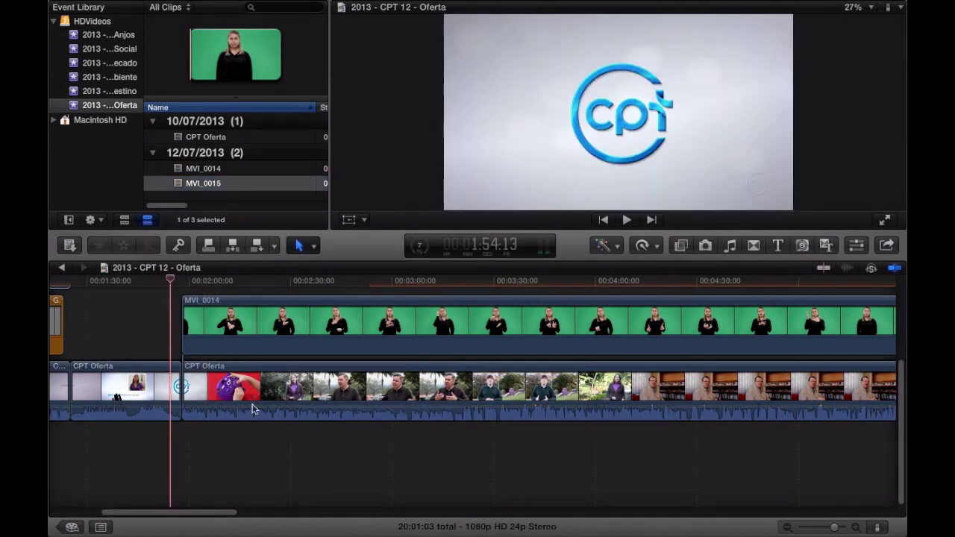
click(207, 437)
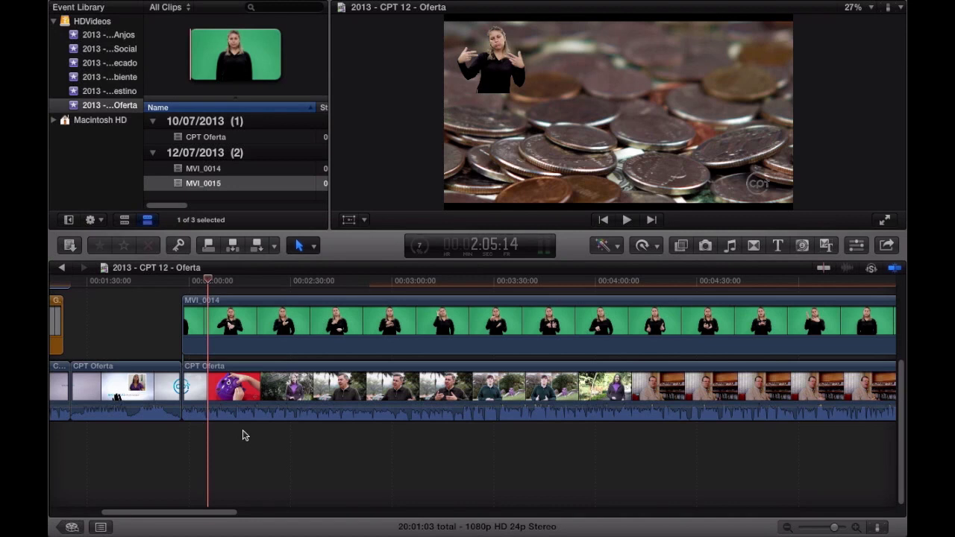
click(242, 436)
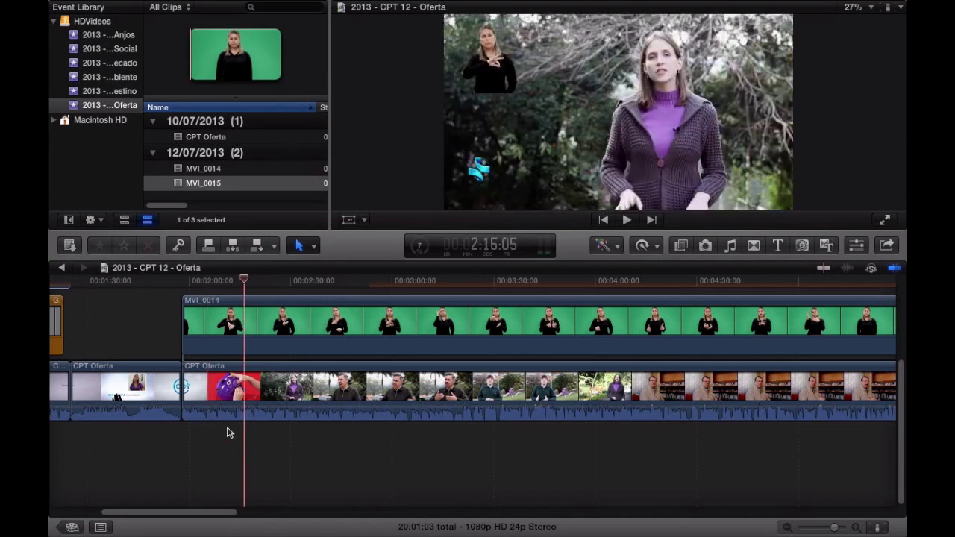
click(230, 433)
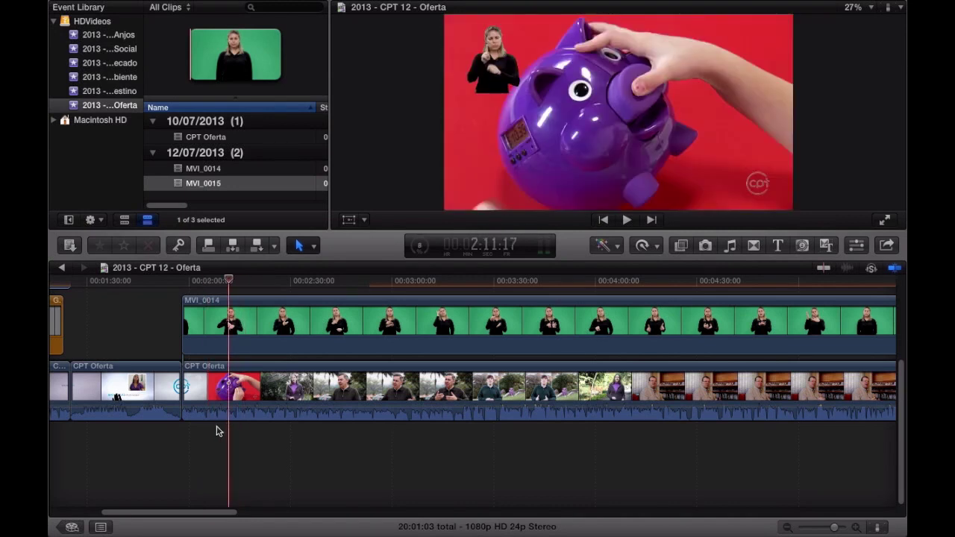
click(216, 439)
click(196, 442)
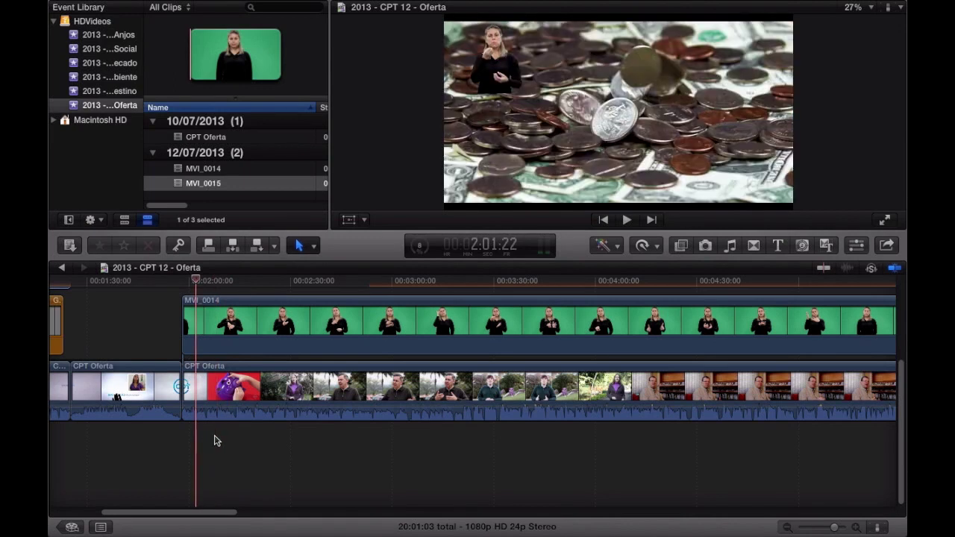
click(230, 441)
click(245, 442)
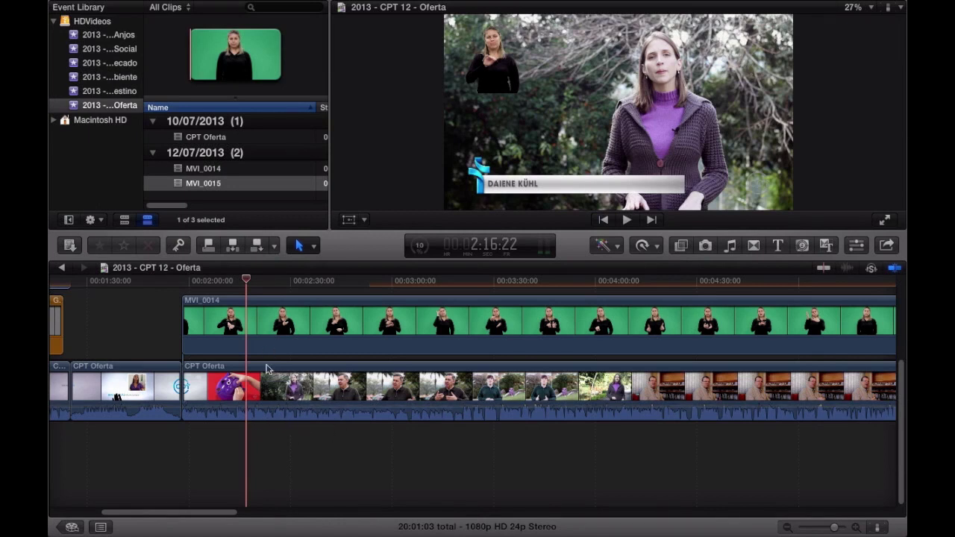
click(273, 435)
click(292, 438)
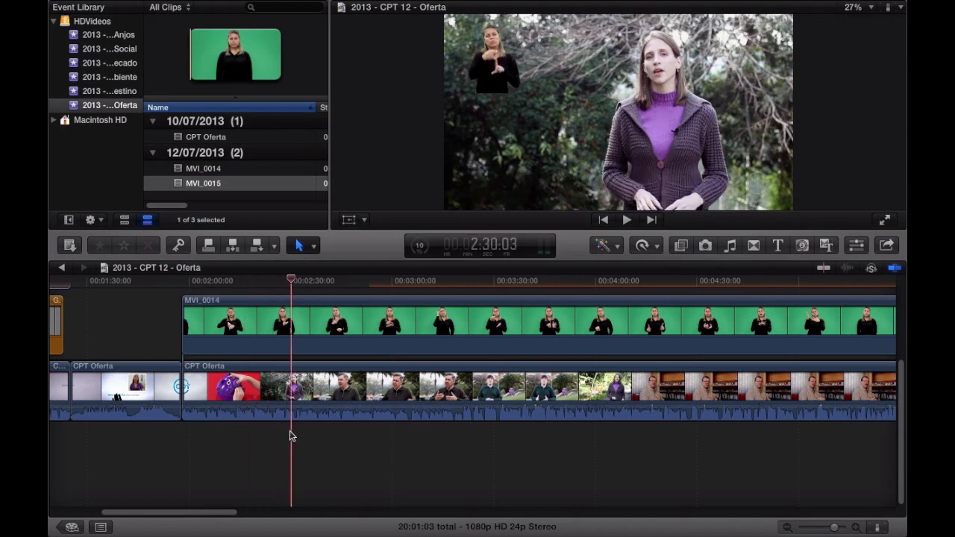
click(346, 441)
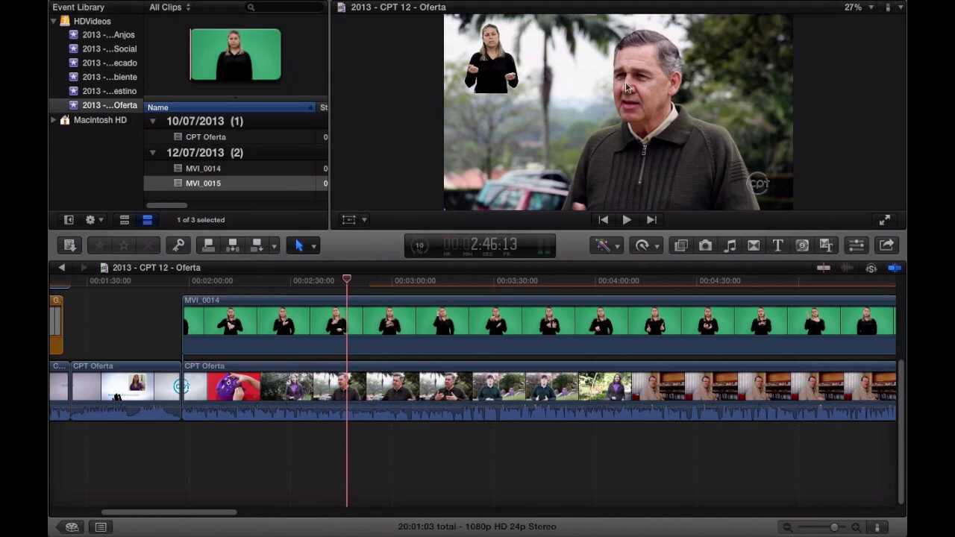
Split both CPT Oferta and the MVI_0014 segment above it at 3:20:23, at the young man in the green sweater.
click(503, 455)
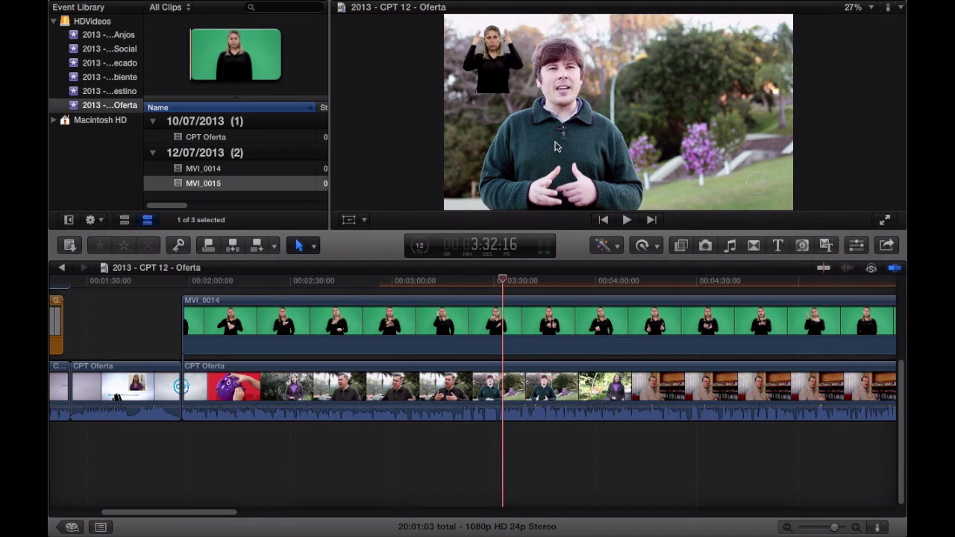
click(471, 443)
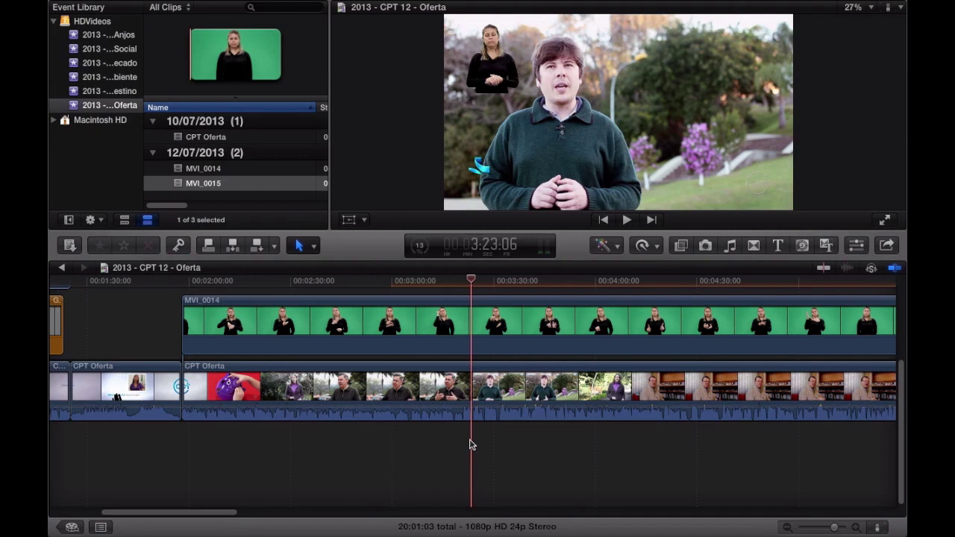
key(Left)
key(Left)
key(Left)
key(Left)
key(Left)
key(Left)
key(Left)
key(Left)
key(Left)
key(Left)
key(Left)
key(Left)
key(Left)
key(Left)
key(Left)
key(Left)
key(Left)
key(Left)
key(Left)
key(Left)
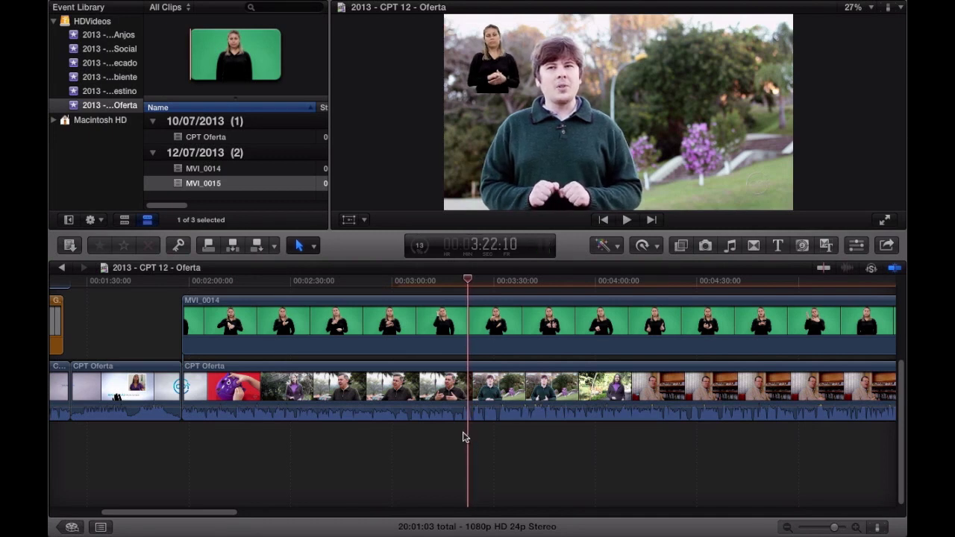
click(458, 437)
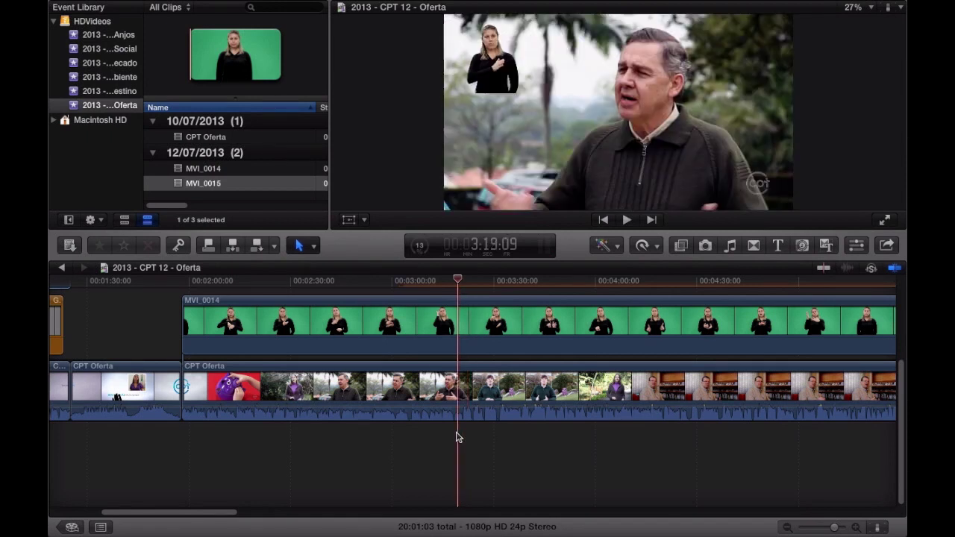
key(XF86AudioMute)
key(space)
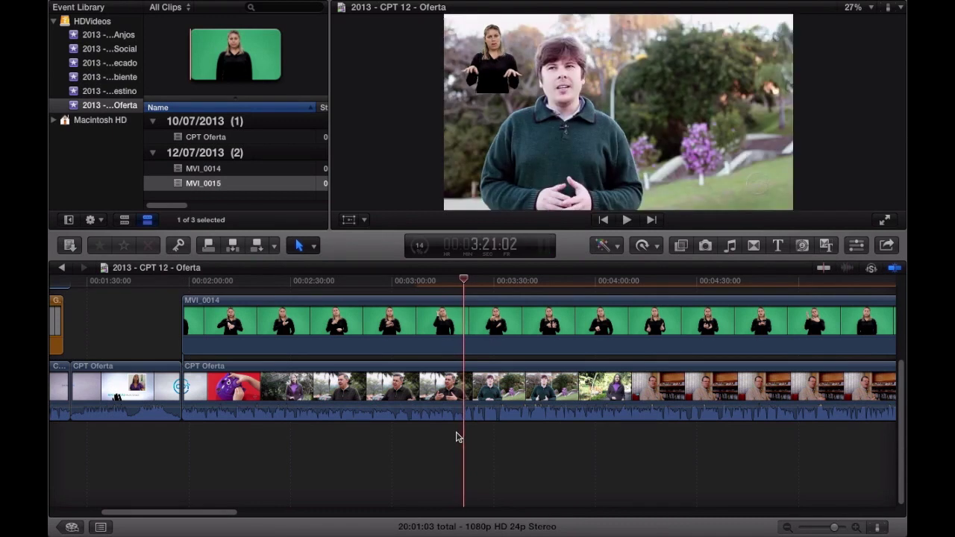
key(Left)
key(Left)
key(Left)
key(Left)
key(Left)
key(Left)
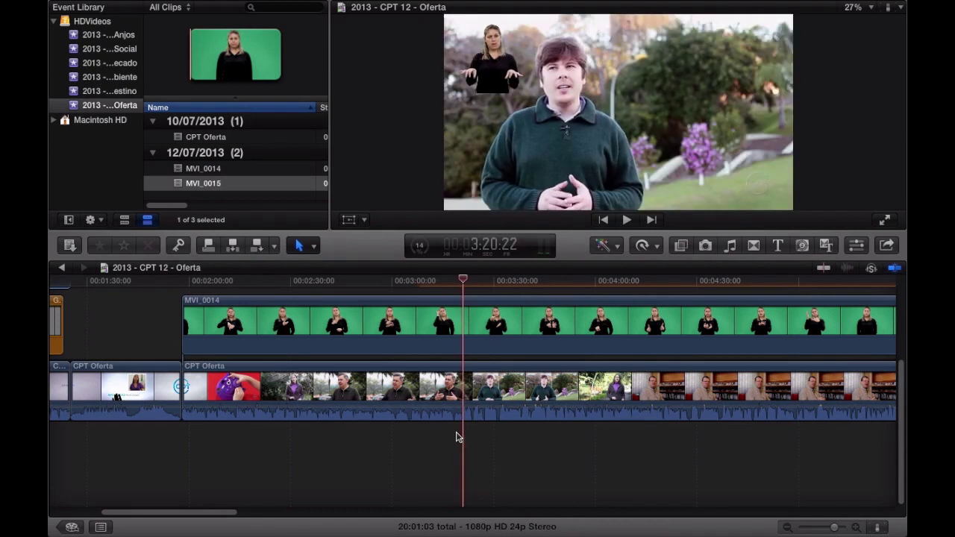
key(Right)
key(Right)
click(475, 394)
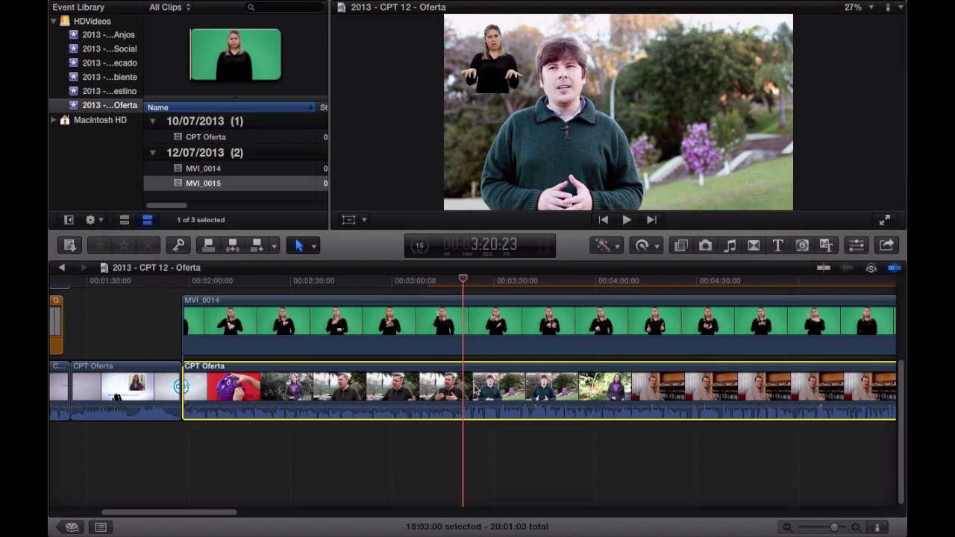
super+click(475, 321)
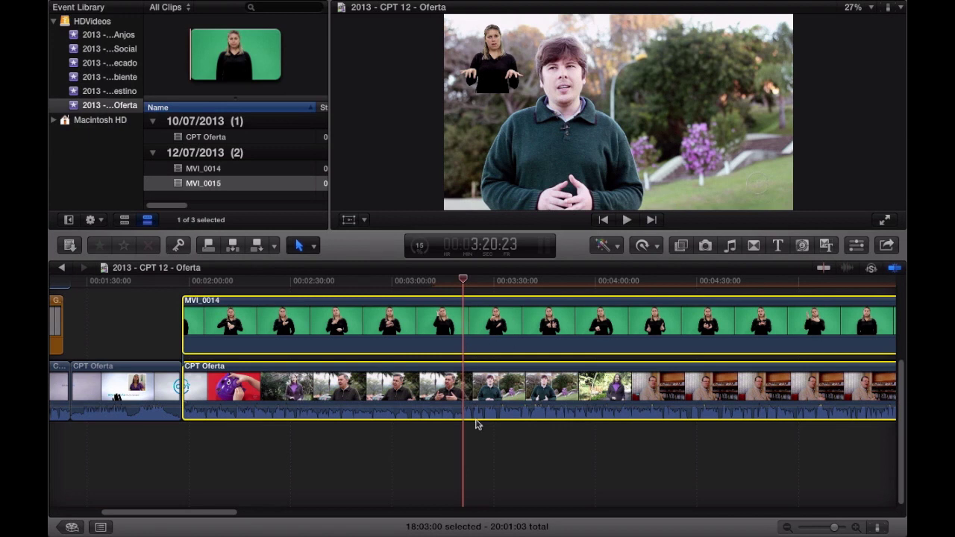
key(super+b)
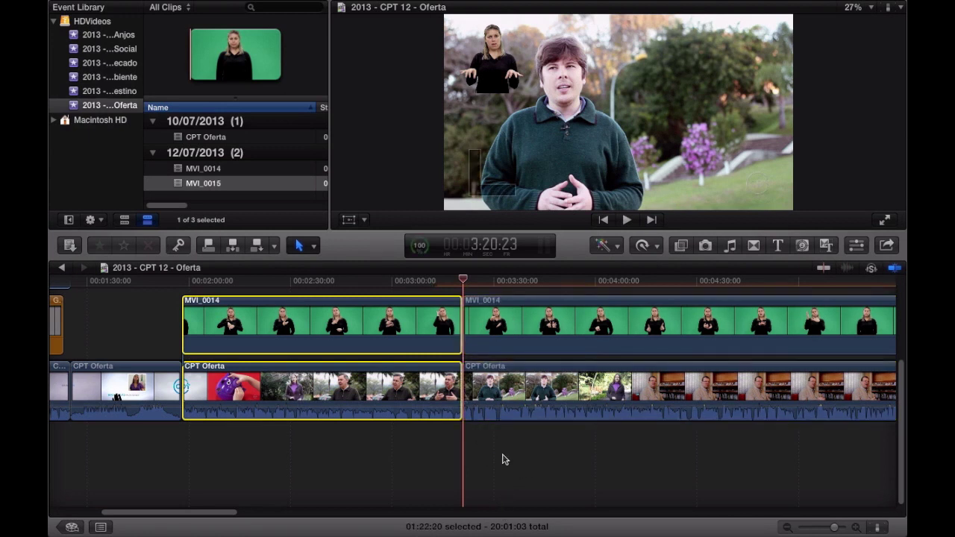
Check the interpreter's match with each speaker across the newly split section, from 2:02:15 to 3:31:07.
click(424, 452)
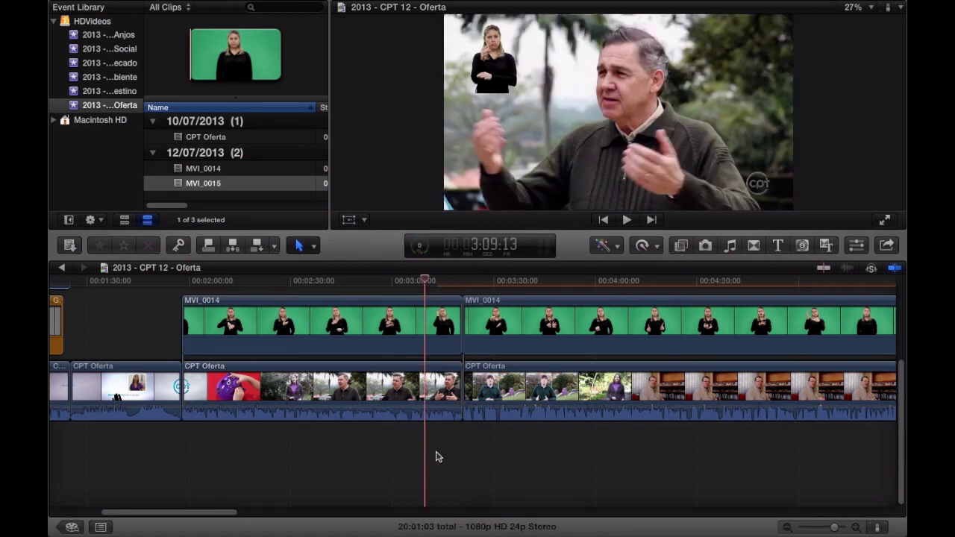
click(441, 456)
click(397, 455)
click(365, 457)
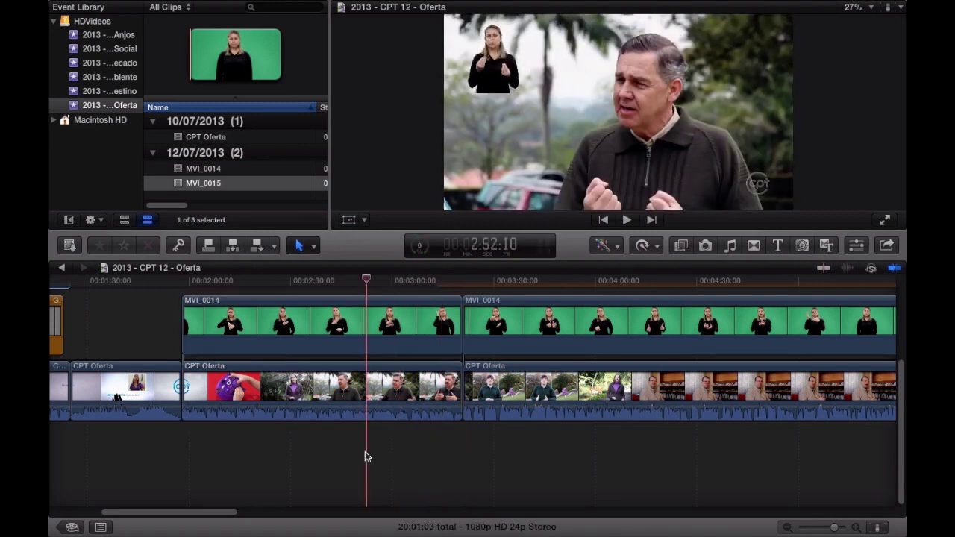
click(329, 456)
click(283, 448)
click(238, 446)
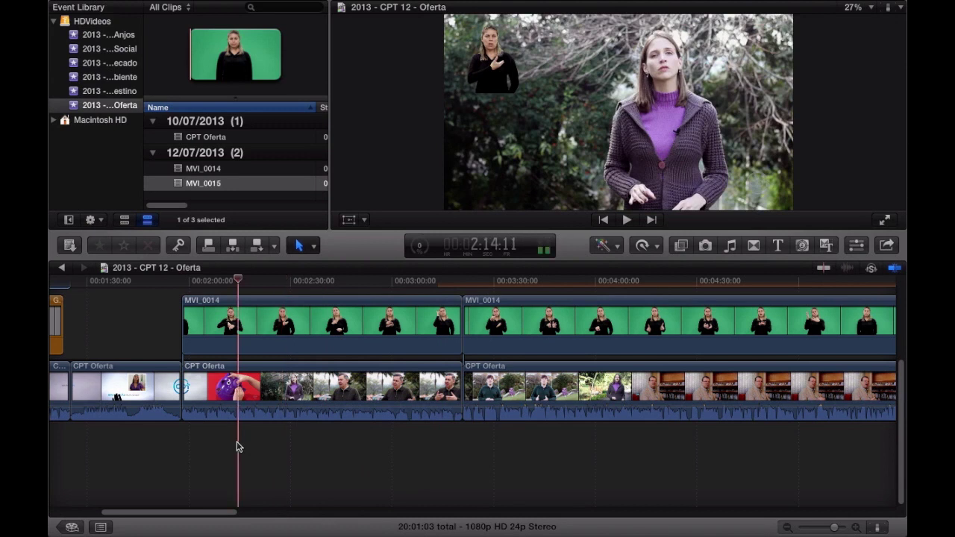
click(198, 448)
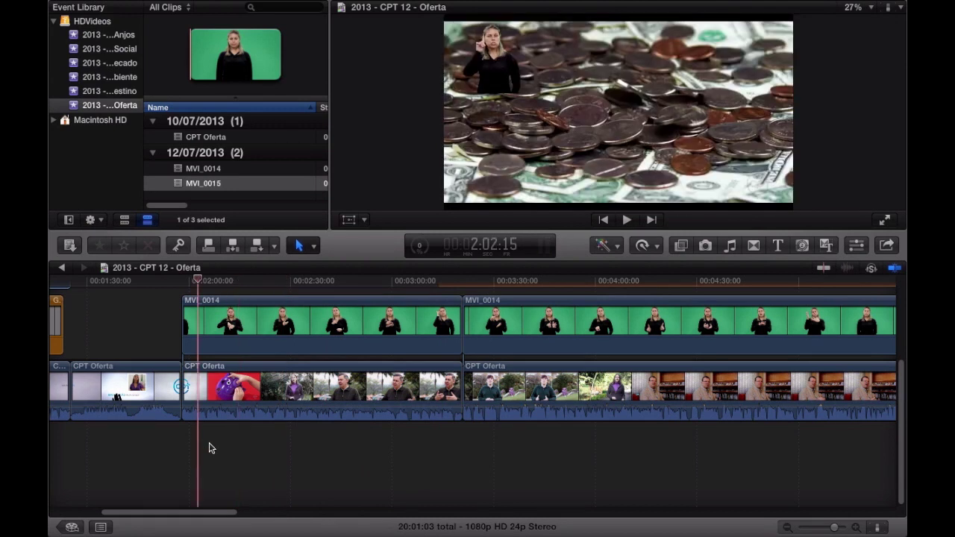
click(248, 443)
click(303, 443)
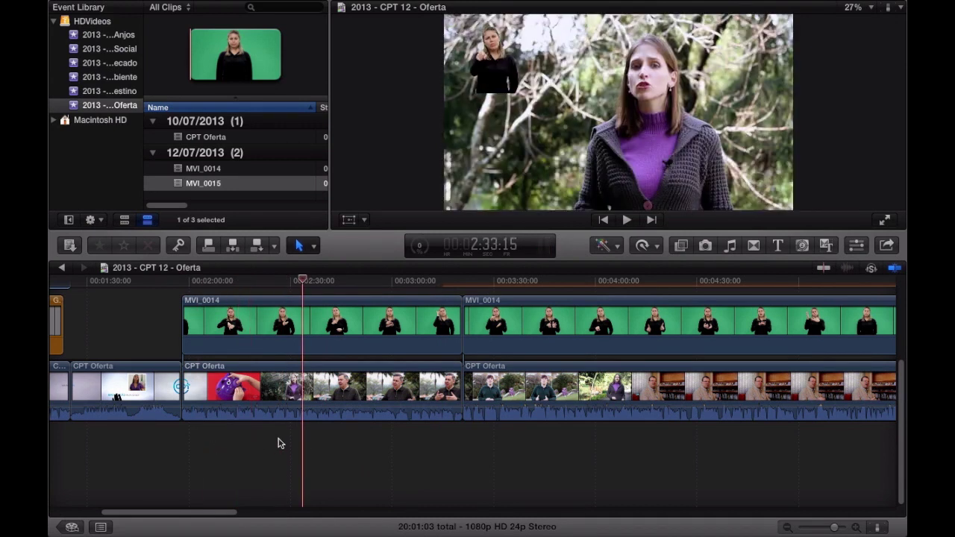
click(278, 444)
click(322, 444)
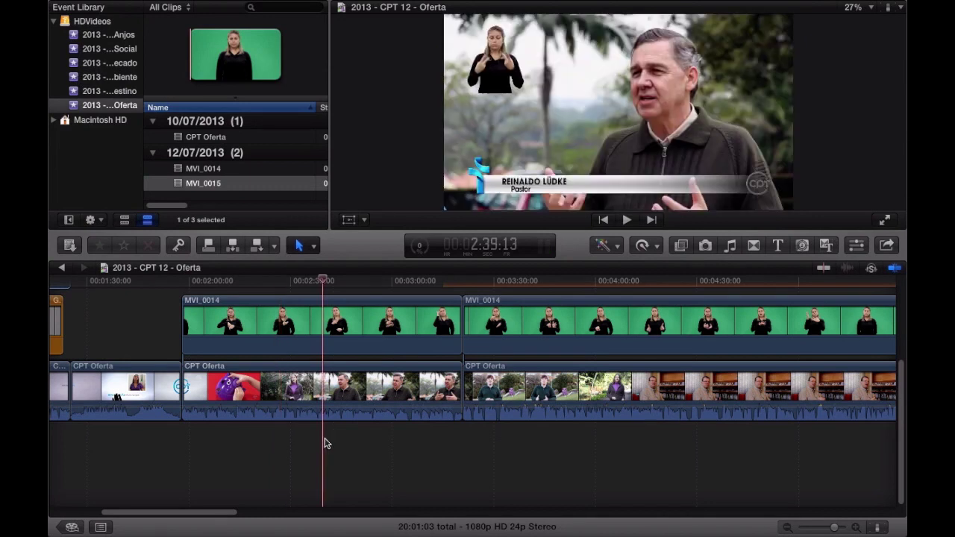
click(400, 453)
click(447, 444)
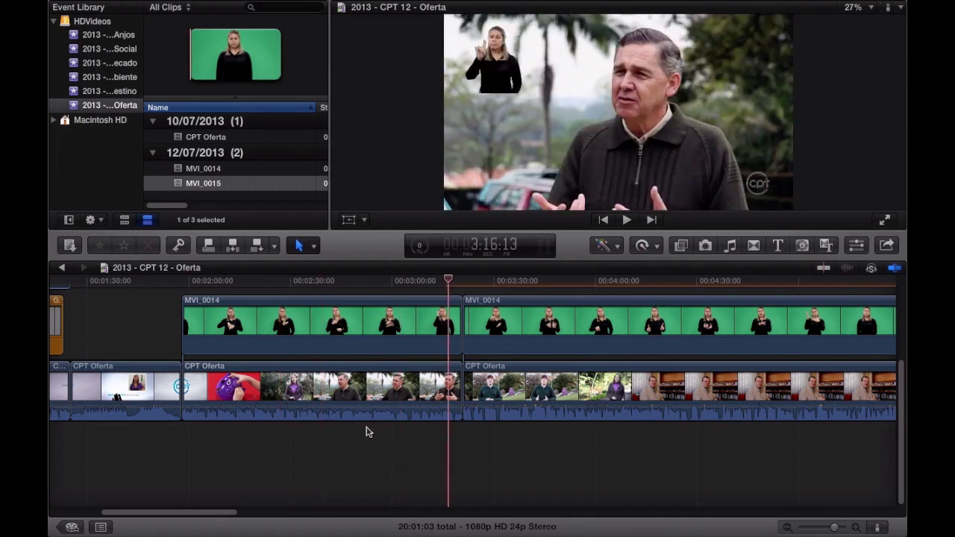
click(290, 430)
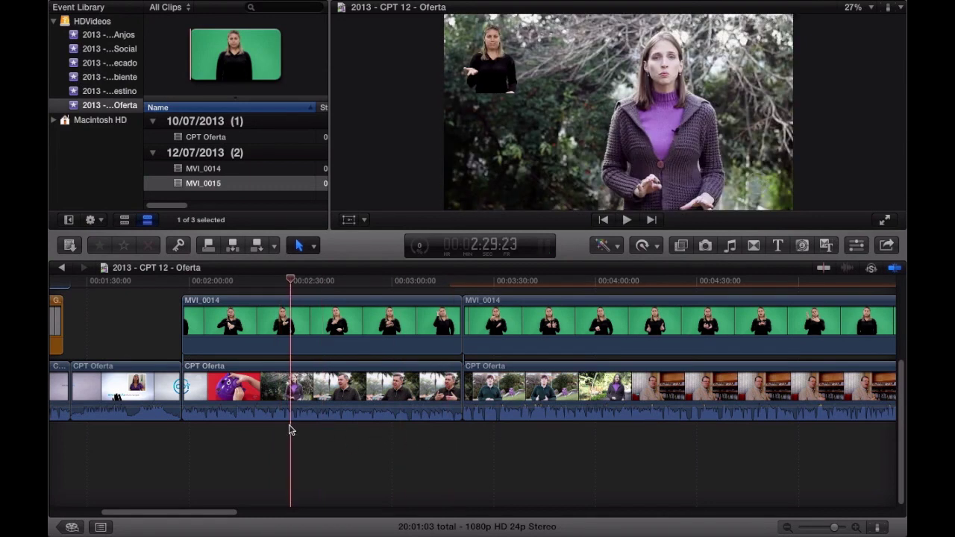
click(499, 455)
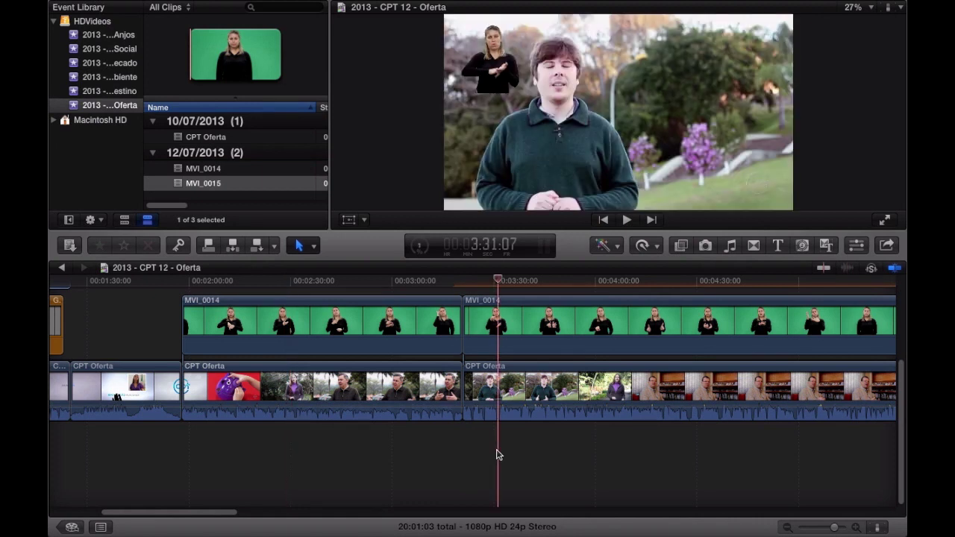
Check the interpreter around the change from the young man in the green sweater to the woman in purple, between 3:46:06 and 3:54:11.
click(564, 449)
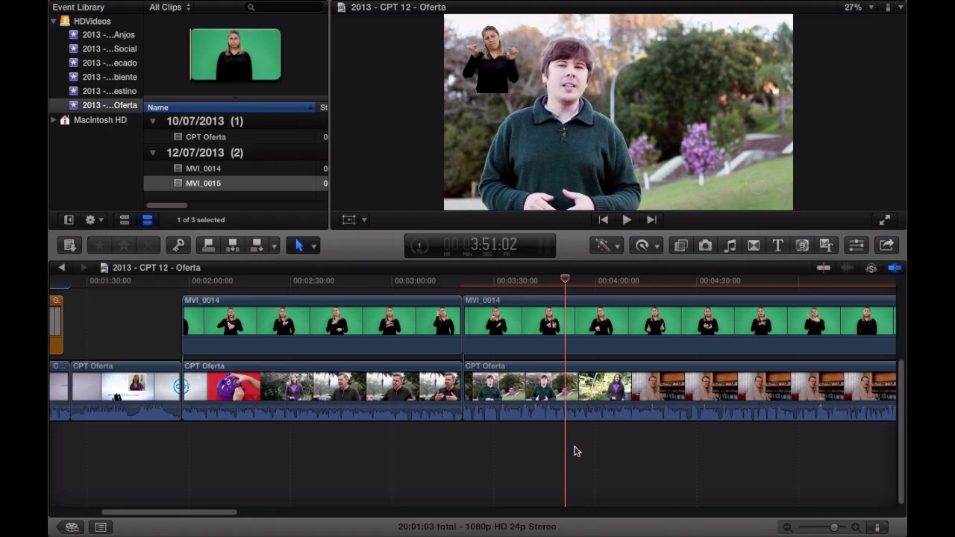
click(576, 449)
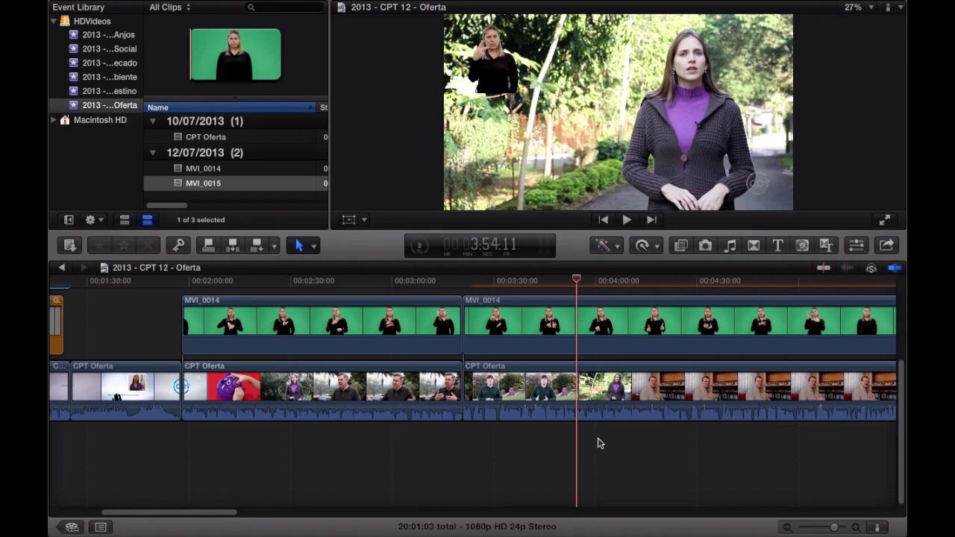
click(565, 457)
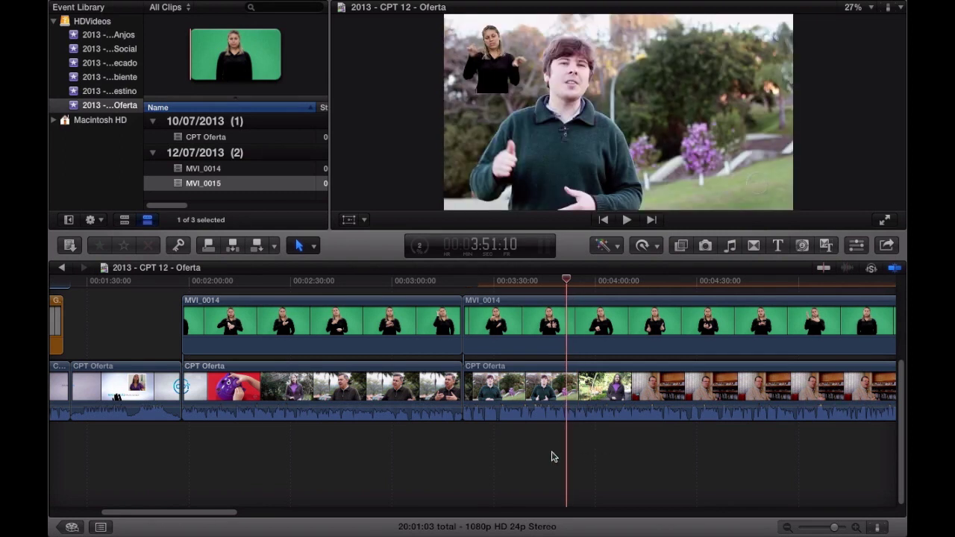
click(552, 455)
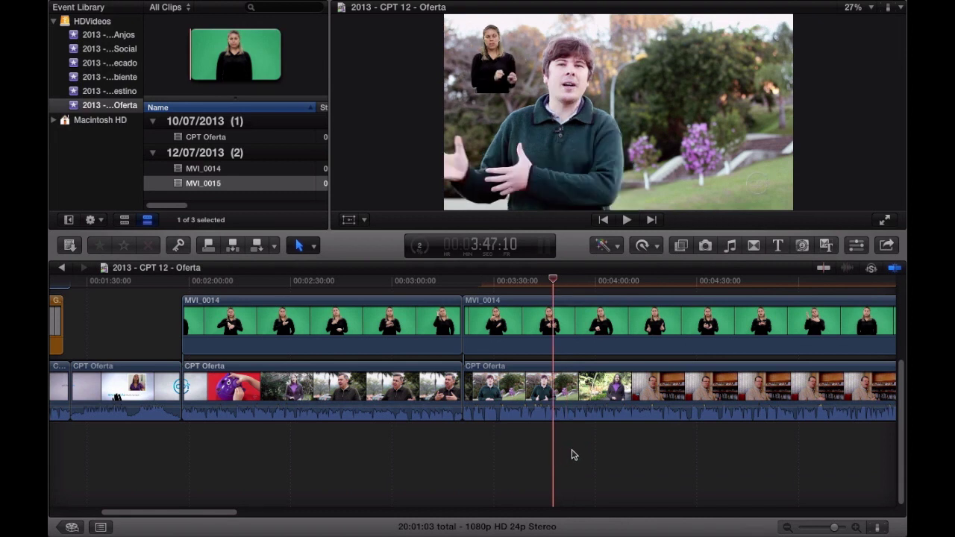
click(574, 455)
click(549, 455)
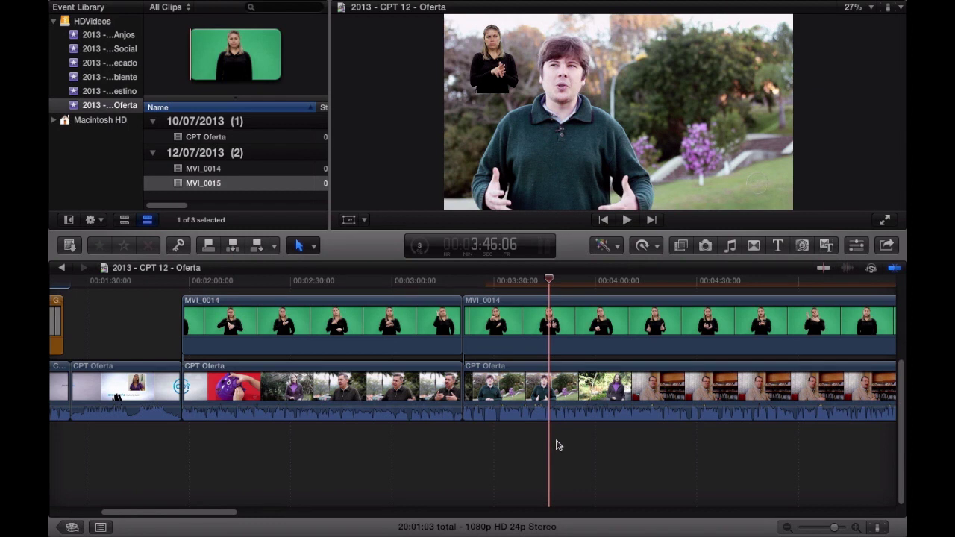
click(573, 444)
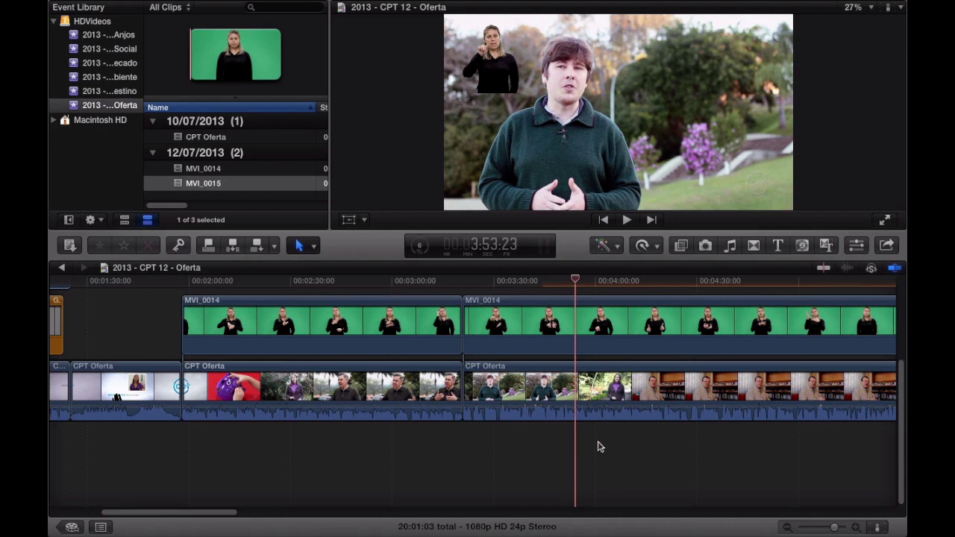
Examine the unsplit remainder of MVI_0014 and CPT Oferta for further speaker changes.
scroll(597, 447, right, 5)
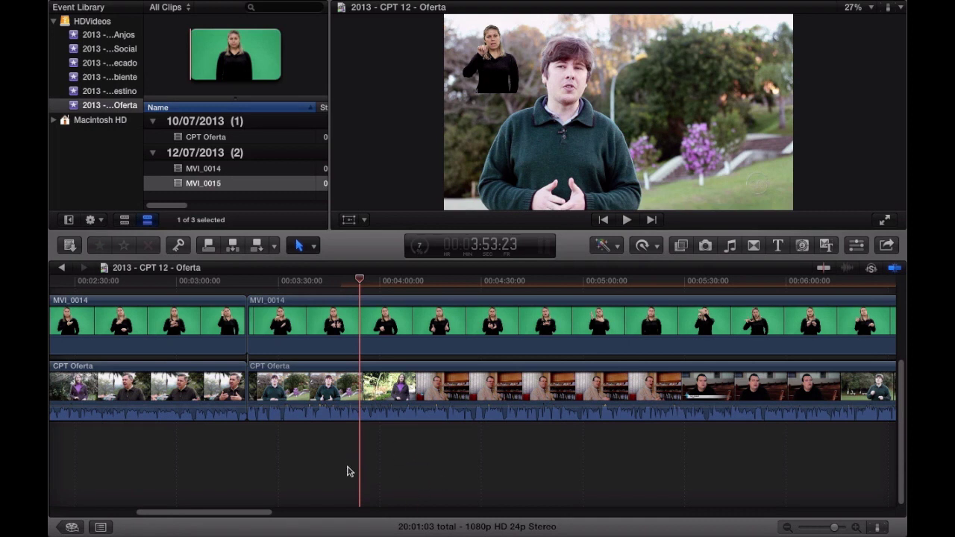
scroll(548, 483, right, 5)
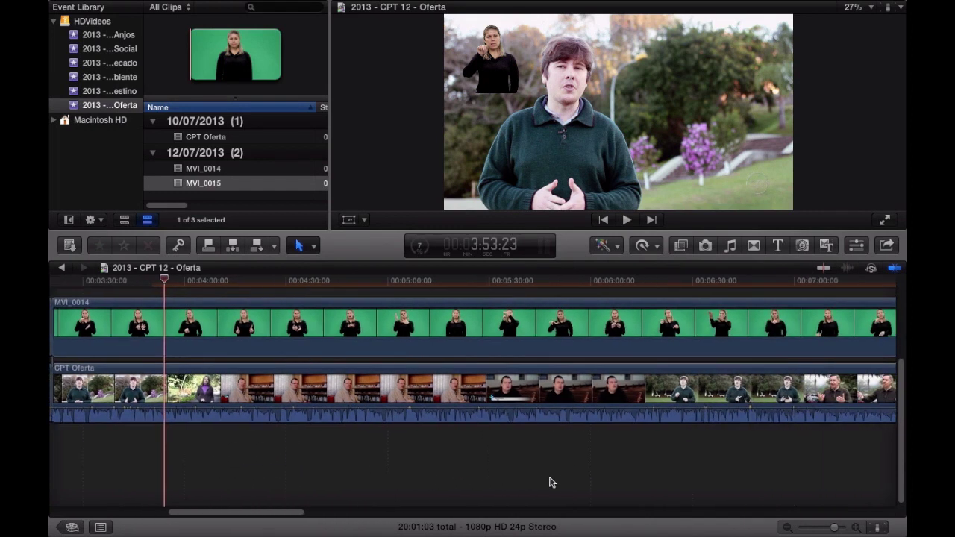
scroll(549, 483, right, 15)
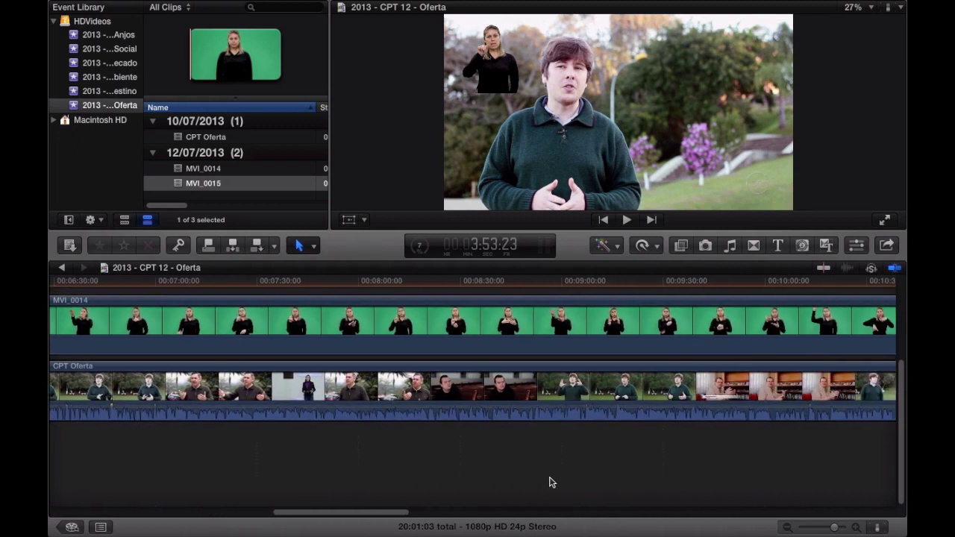
scroll(550, 483, right, 5)
scroll(549, 483, left, 15)
scroll(549, 482, up, 2)
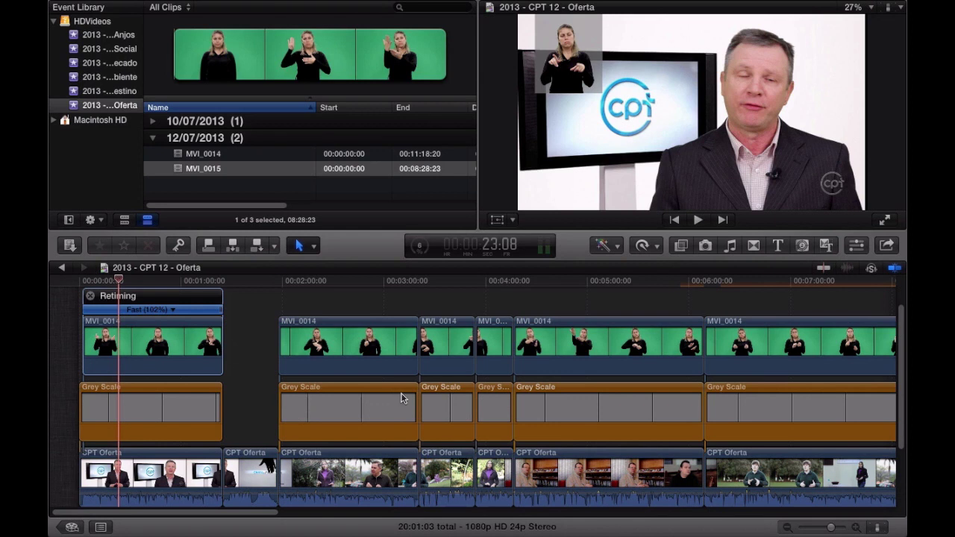
Examine how the interpreter segments and Grey Scale backings line up with the CPT Oferta cuts through the closing section.
scroll(474, 402, right, 3)
scroll(474, 398, right, 9)
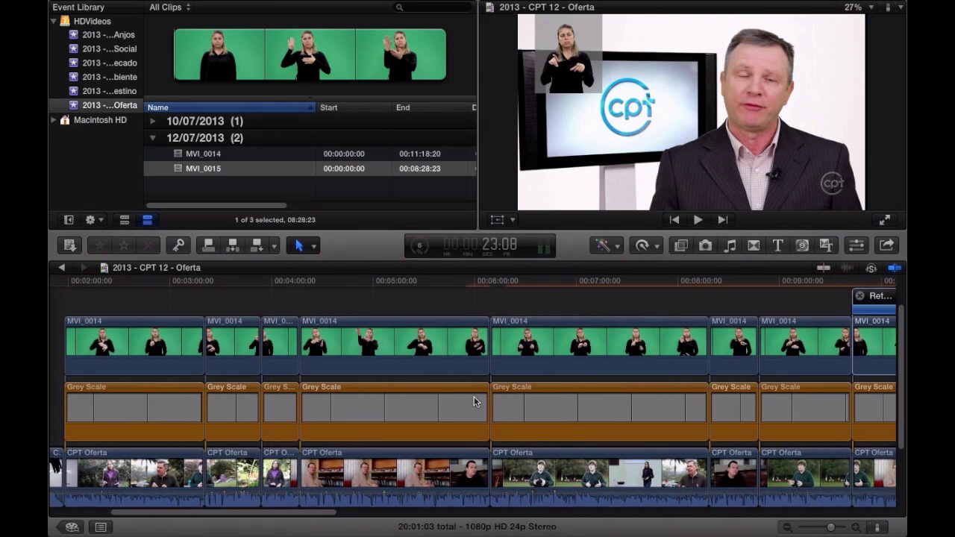
scroll(474, 402, right, 11)
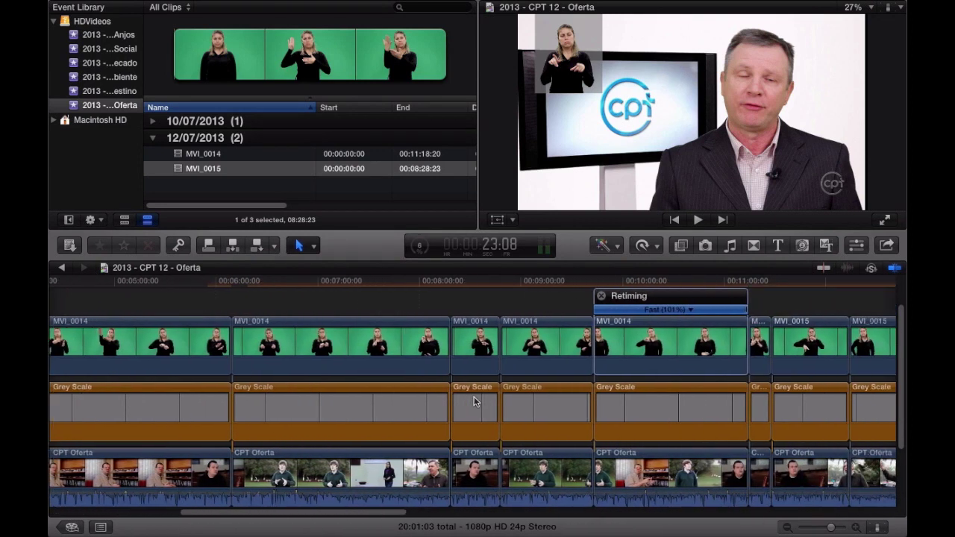
scroll(474, 402, right, 3)
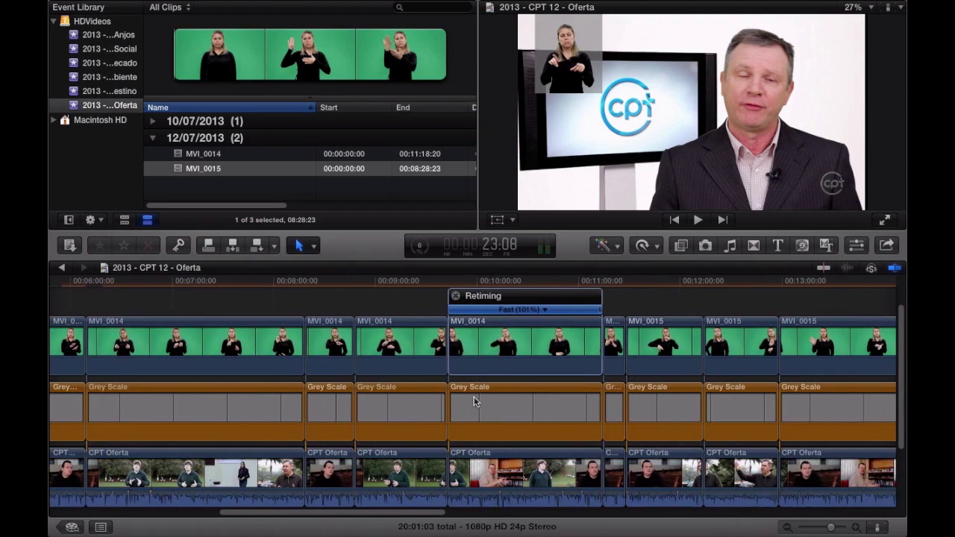
scroll(474, 396, right, 1)
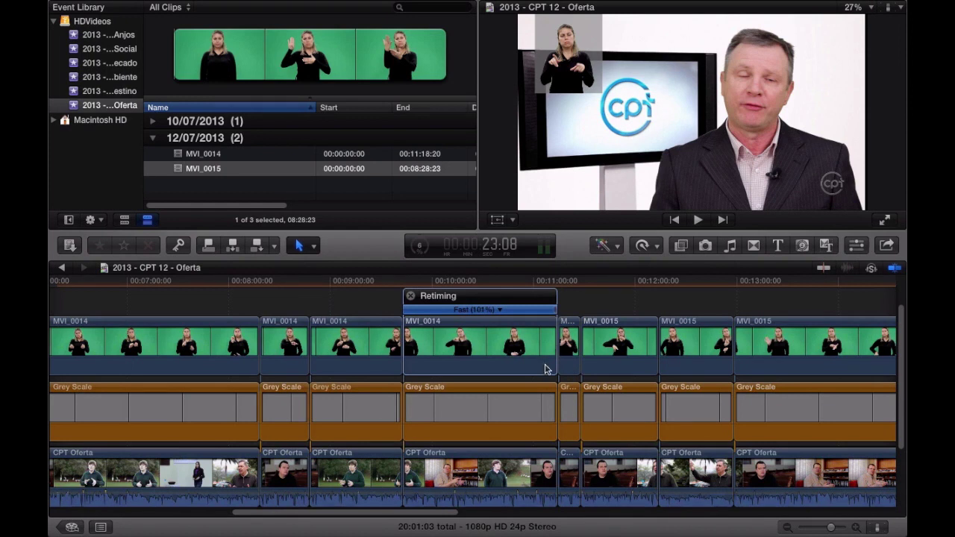
scroll(625, 385, right, 15)
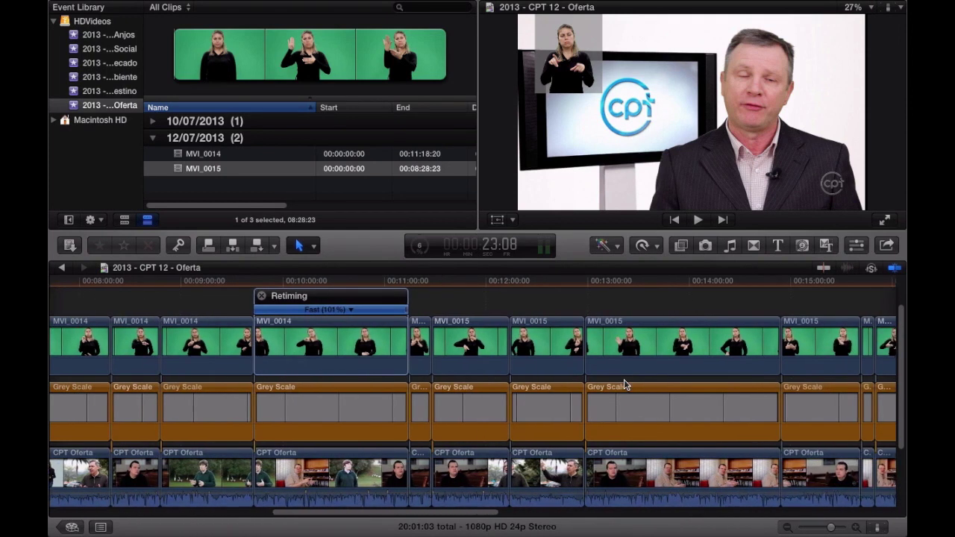
scroll(625, 385, right, 5)
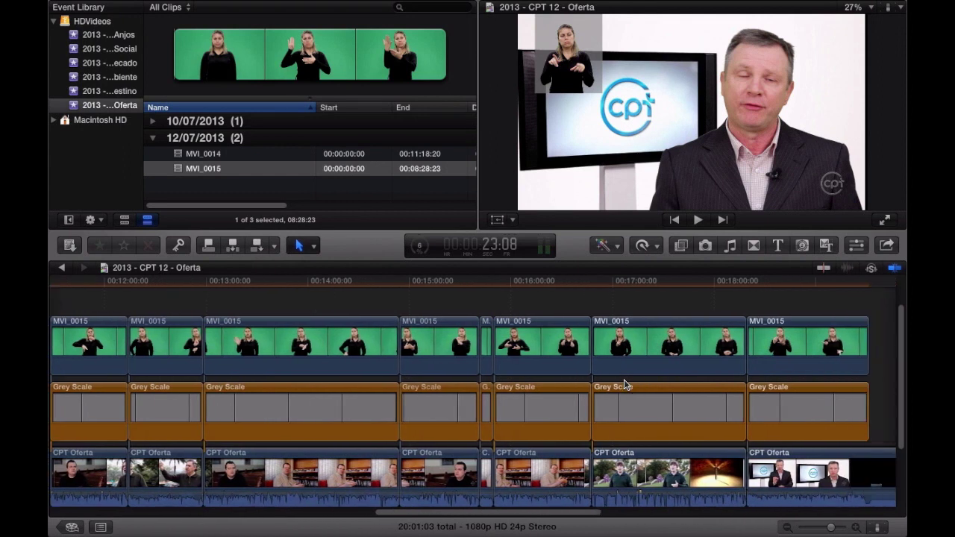
scroll(626, 385, left, 3)
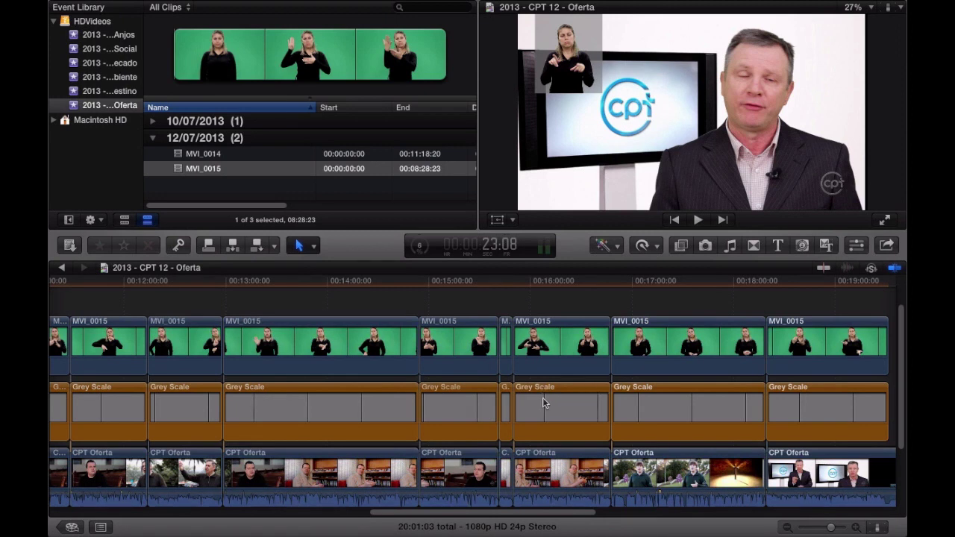
scroll(523, 403, left, 5)
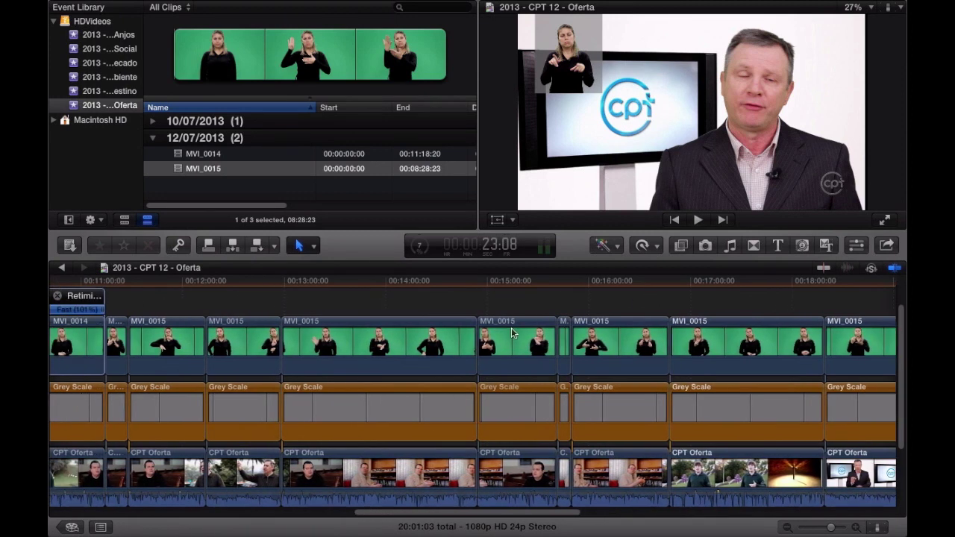
Preview the interpreter's placement beside the speakers at 15:19:02, 16:16:04 and 17:31:16.
click(519, 308)
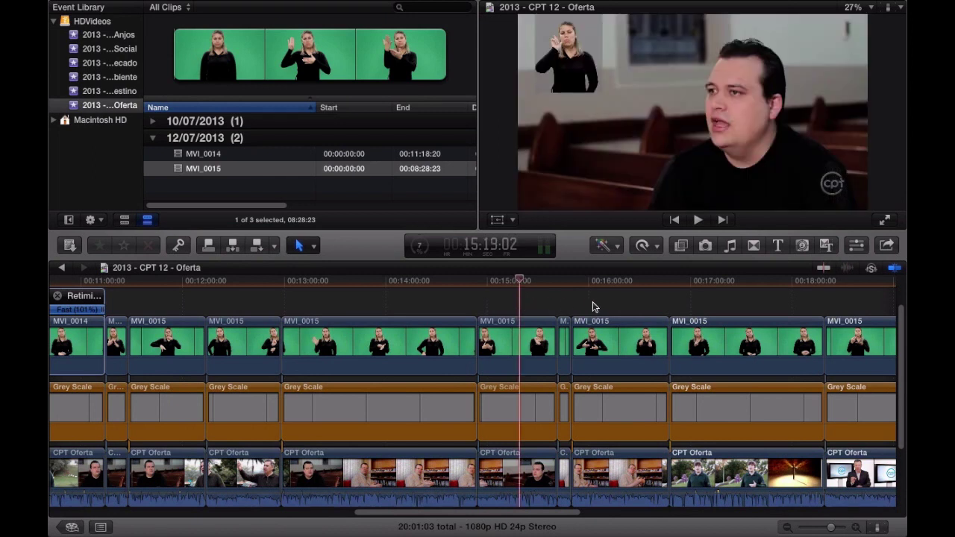
click(616, 307)
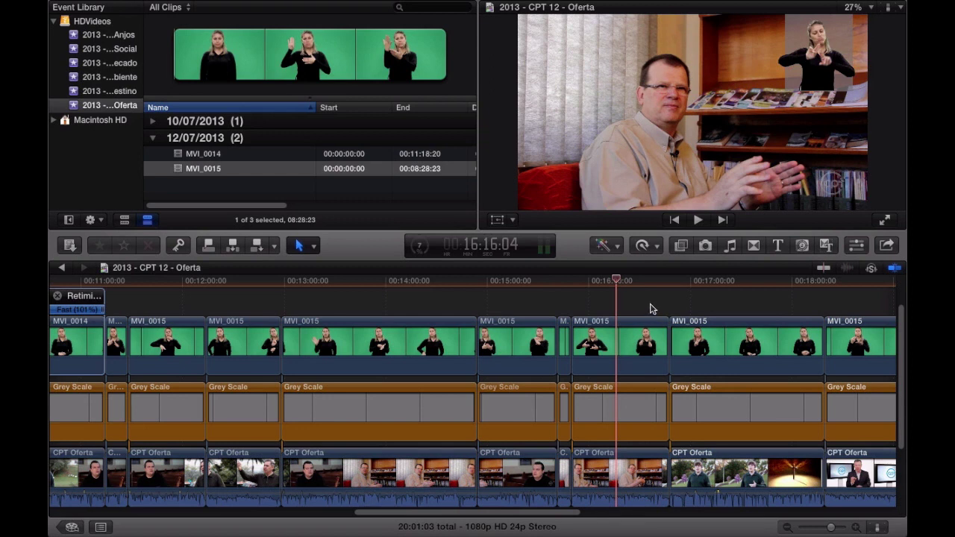
click(743, 300)
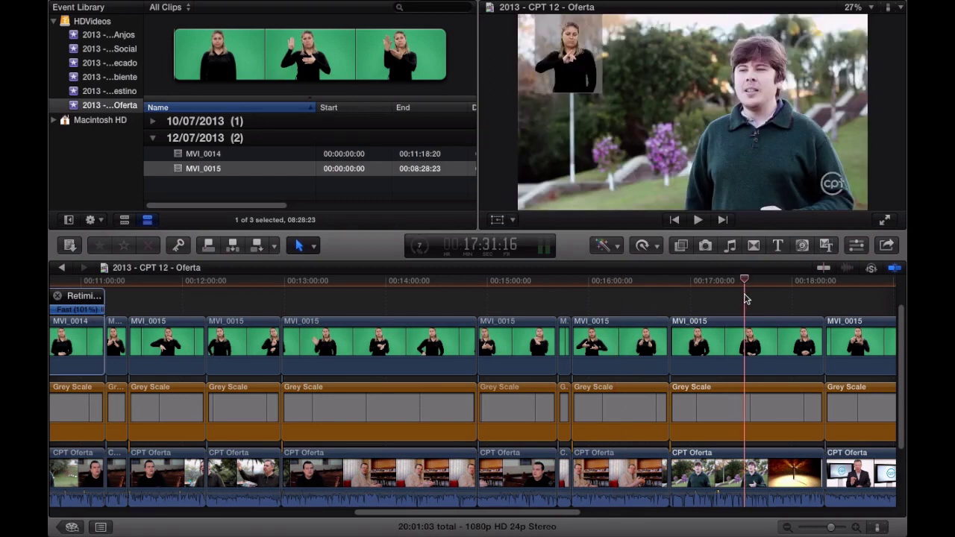
scroll(771, 305, right, 5)
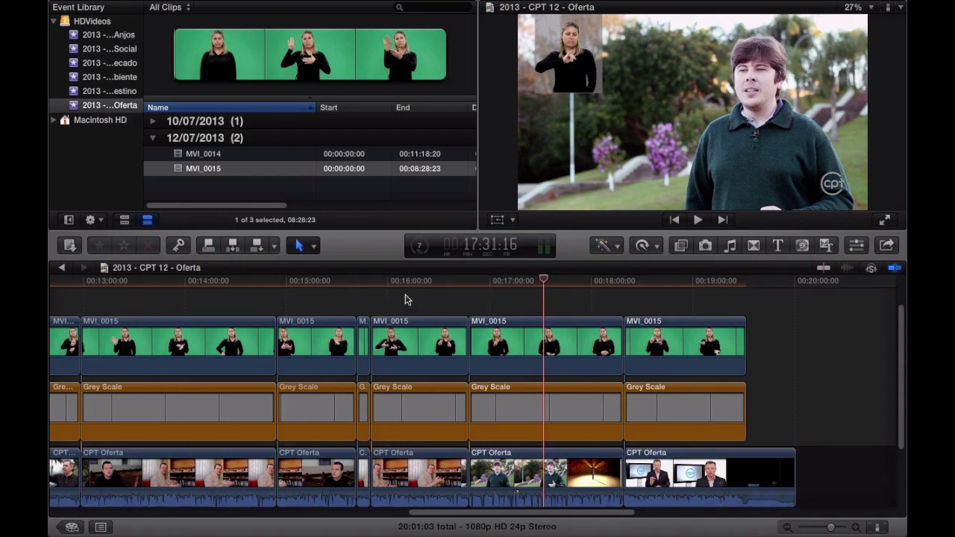
Inspect the background tasks, including the detailed progress of the background render.
click(418, 249)
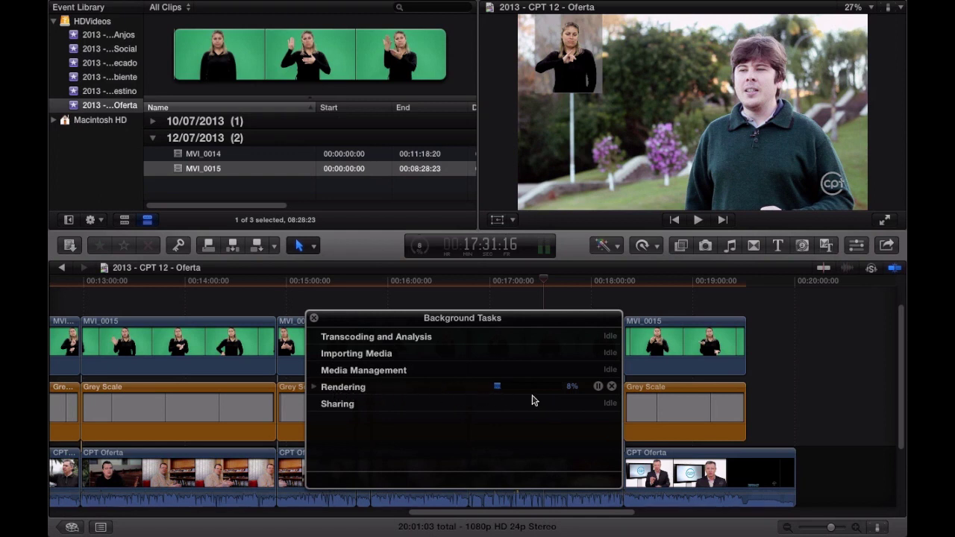
click(314, 387)
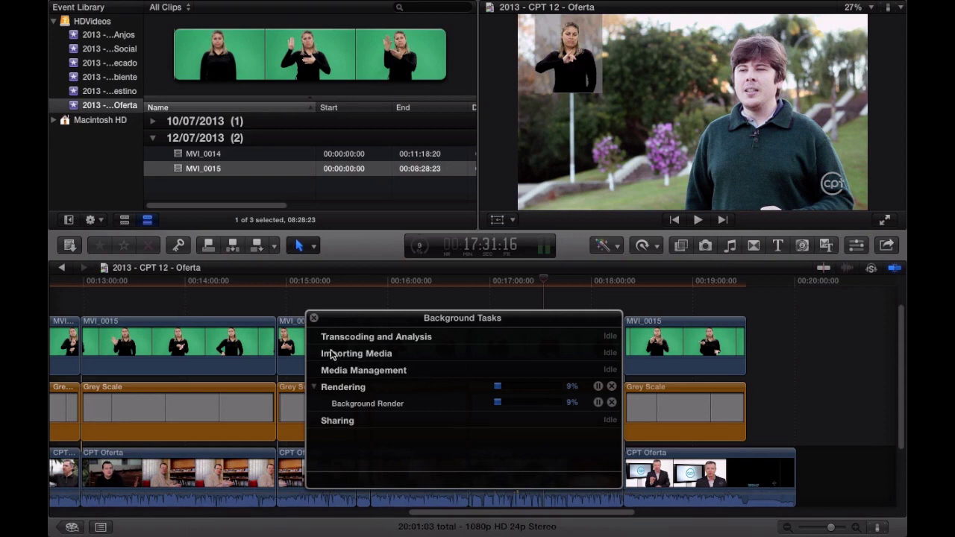
click(313, 317)
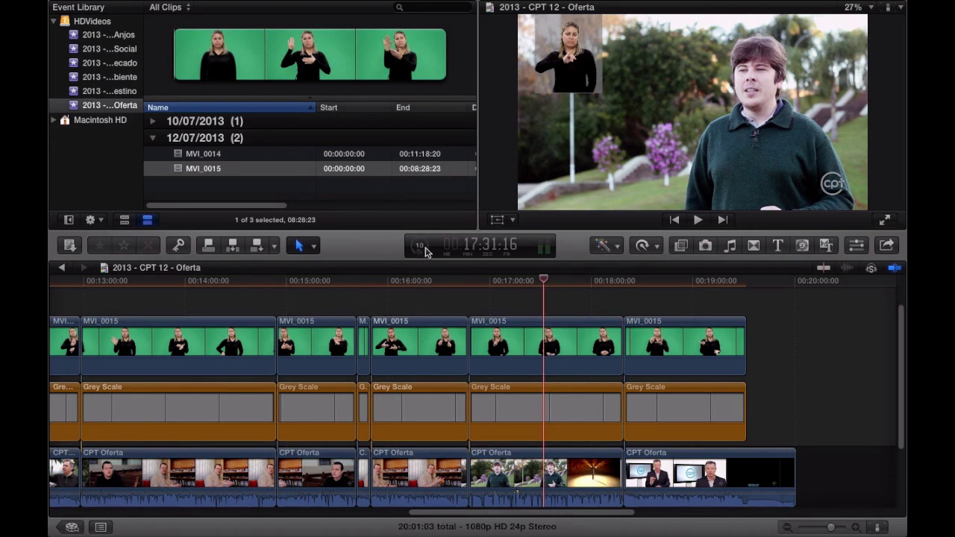
click(421, 247)
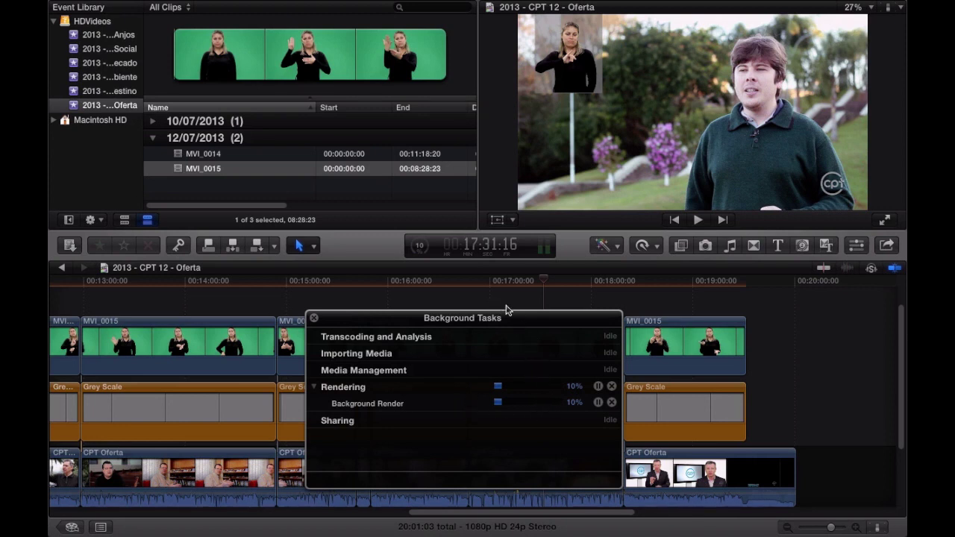
click(314, 319)
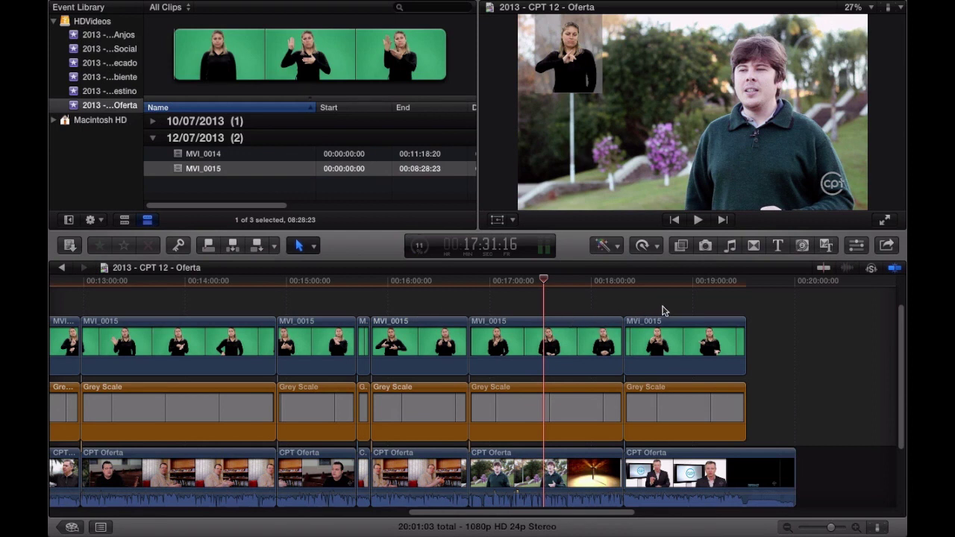
Review the full sequence from beginning to end for aligned splits, retimed MVI_0014 segments and continuous Grey Scale coverage.
scroll(443, 319, left, 2)
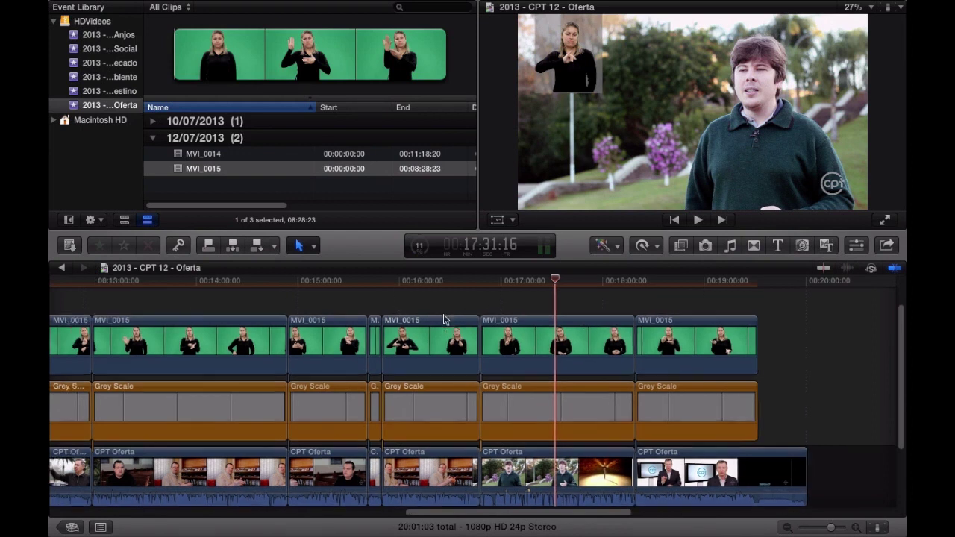
scroll(444, 319, left, 10)
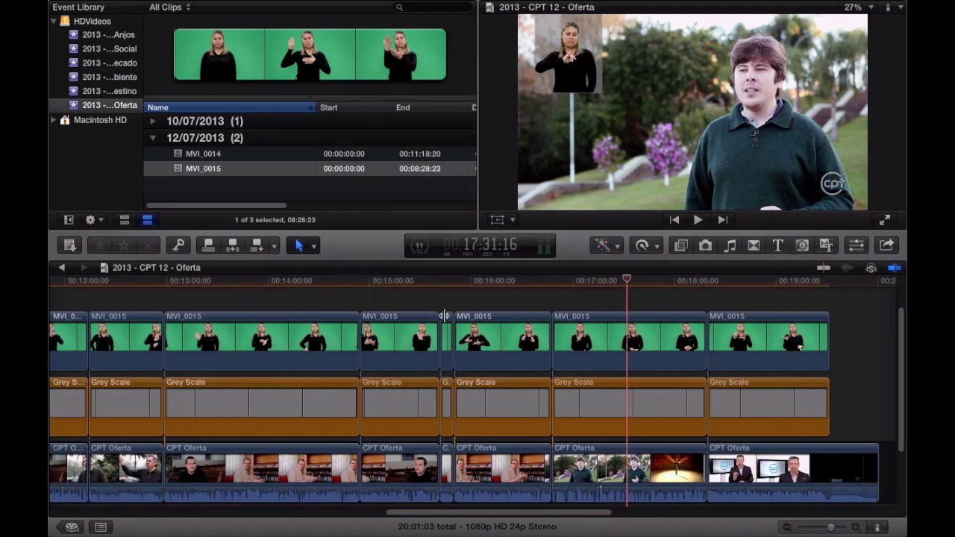
scroll(444, 317, left, 20)
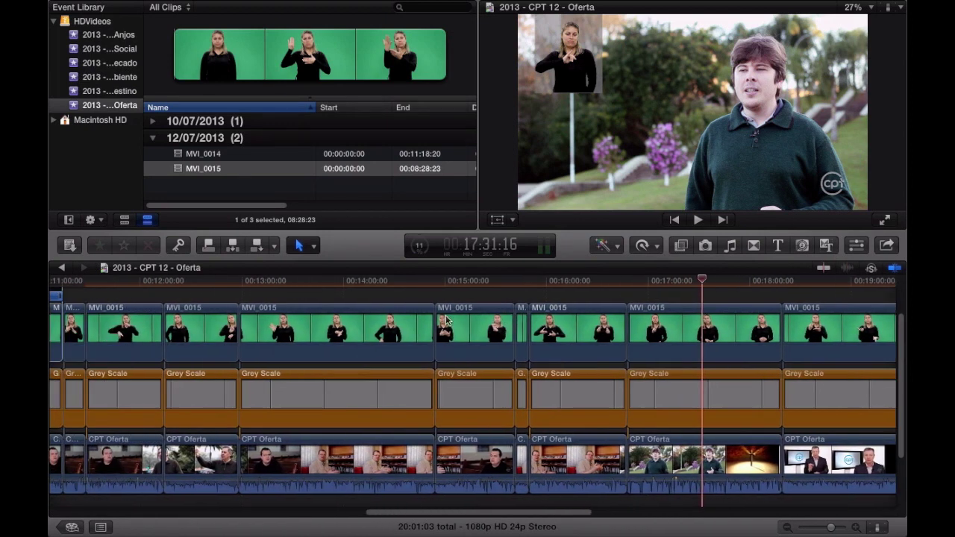
scroll(447, 321, right, 20)
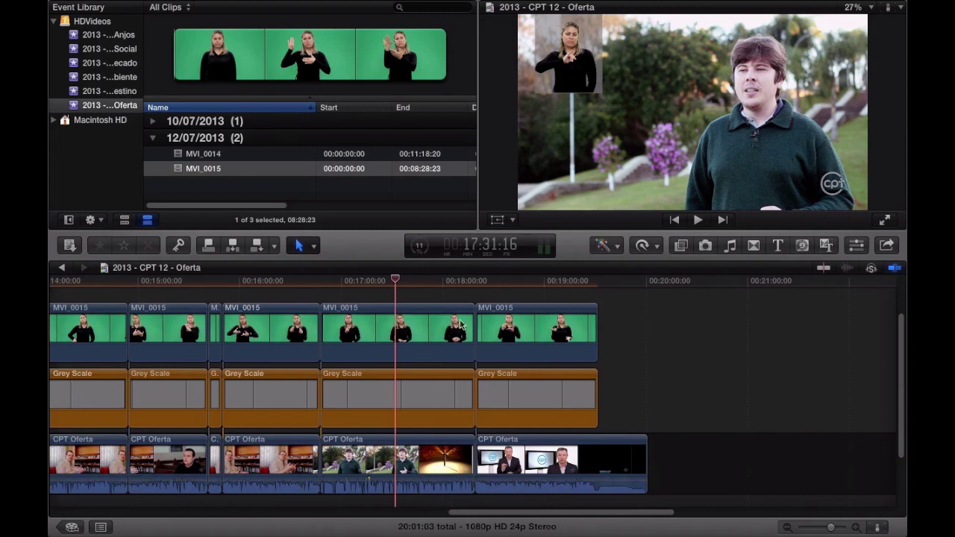
scroll(388, 329, left, 15)
scroll(387, 327, left, 20)
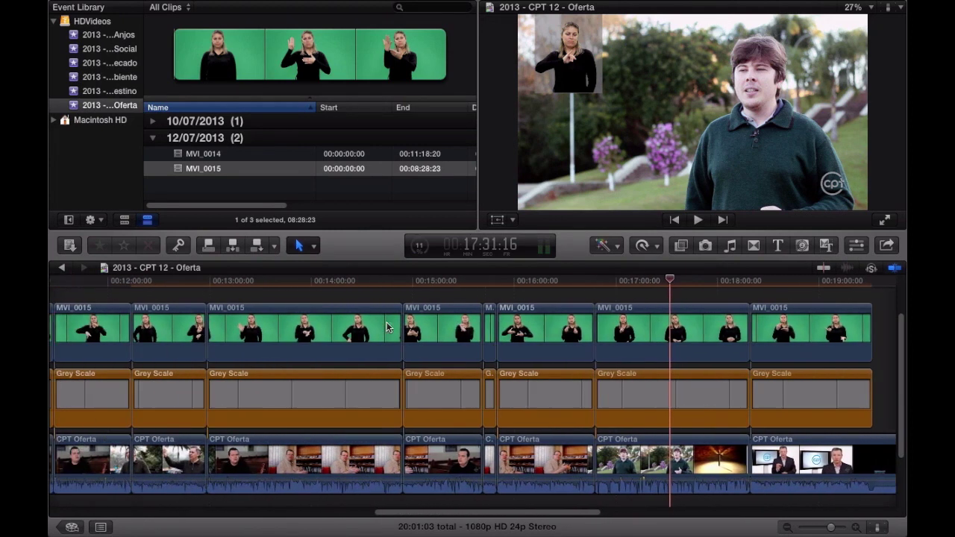
scroll(386, 327, left, 20)
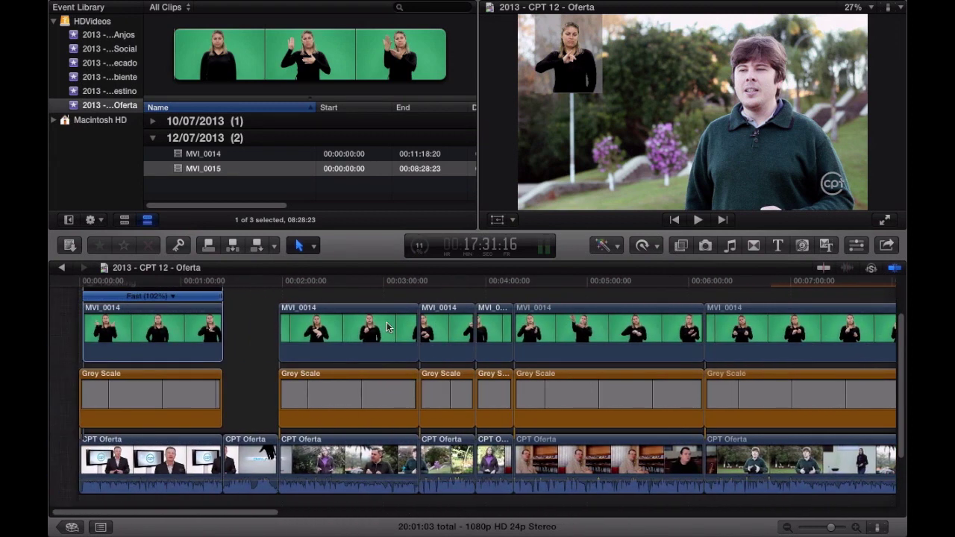
scroll(710, 339, right, 20)
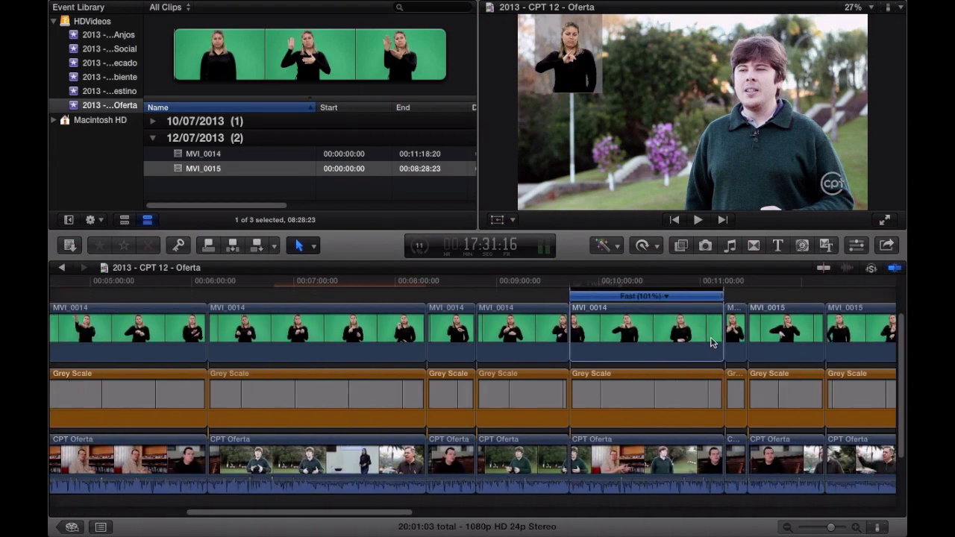
scroll(711, 343, right, 20)
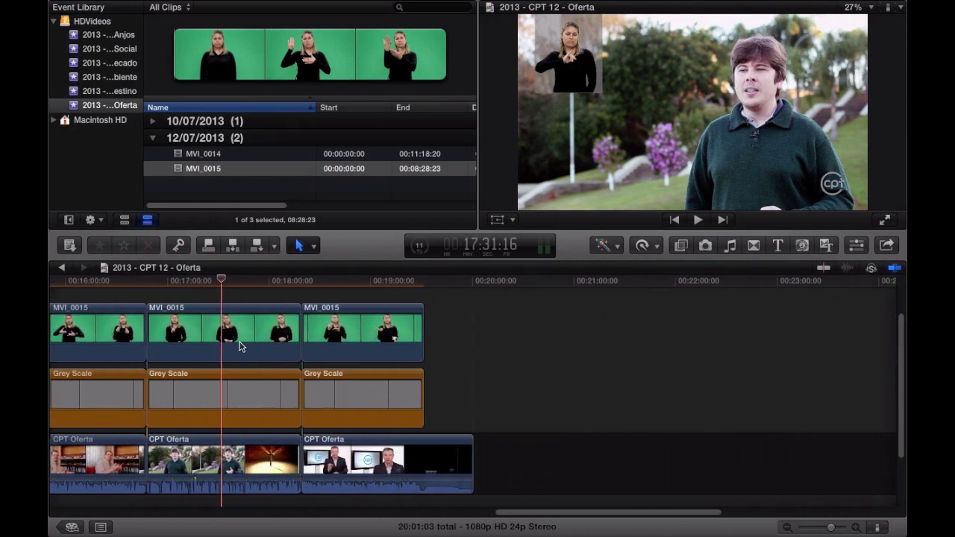
scroll(176, 342, left, 5)
scroll(176, 341, left, 20)
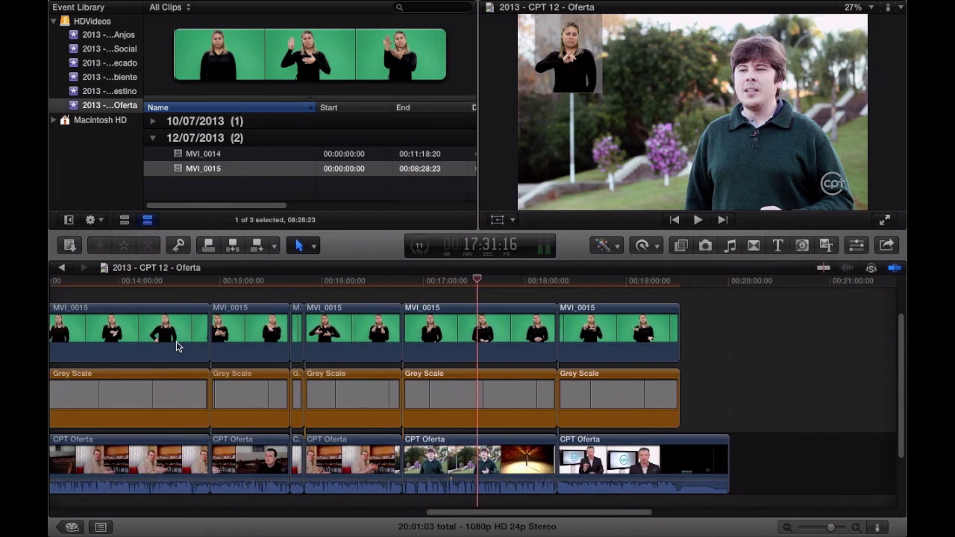
scroll(176, 341, left, 20)
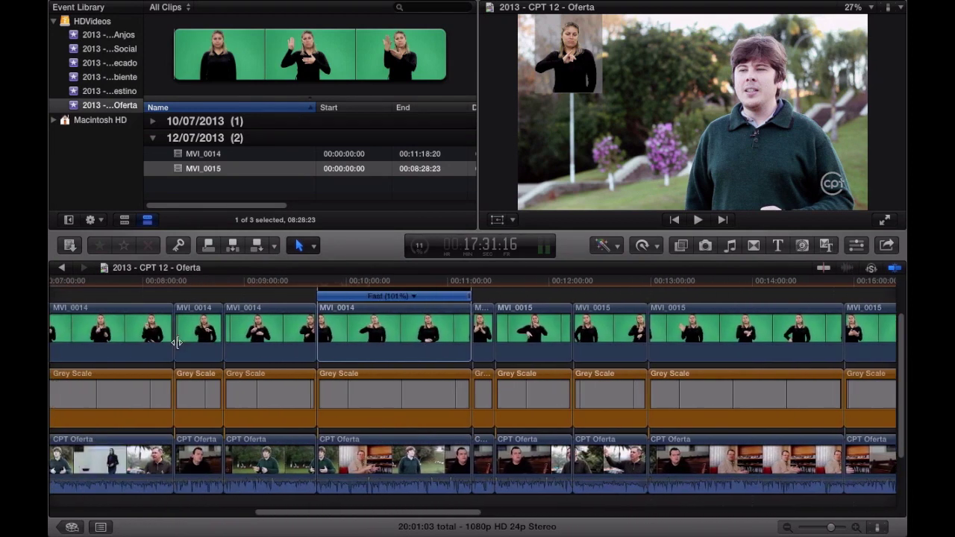
scroll(176, 341, left, 6)
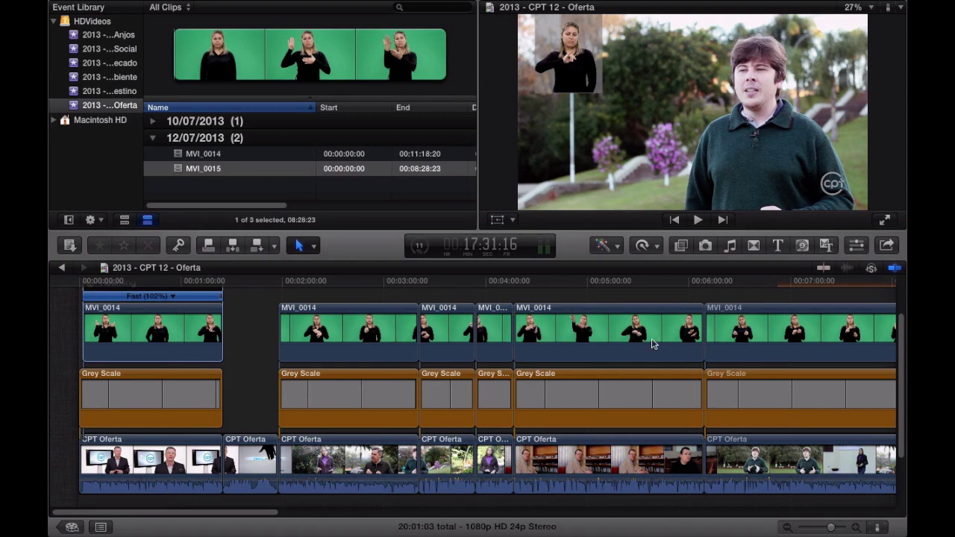
scroll(652, 343, right, 10)
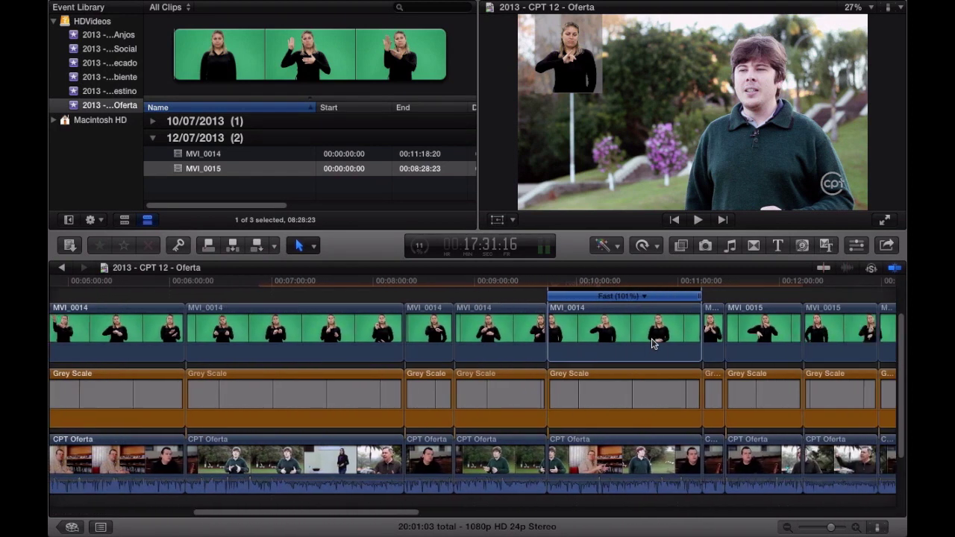
scroll(654, 343, right, 10)
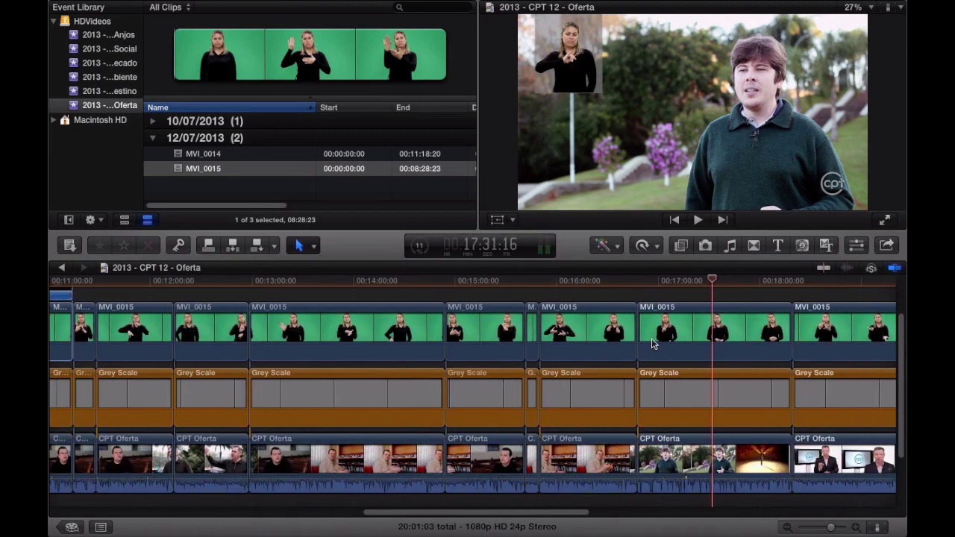